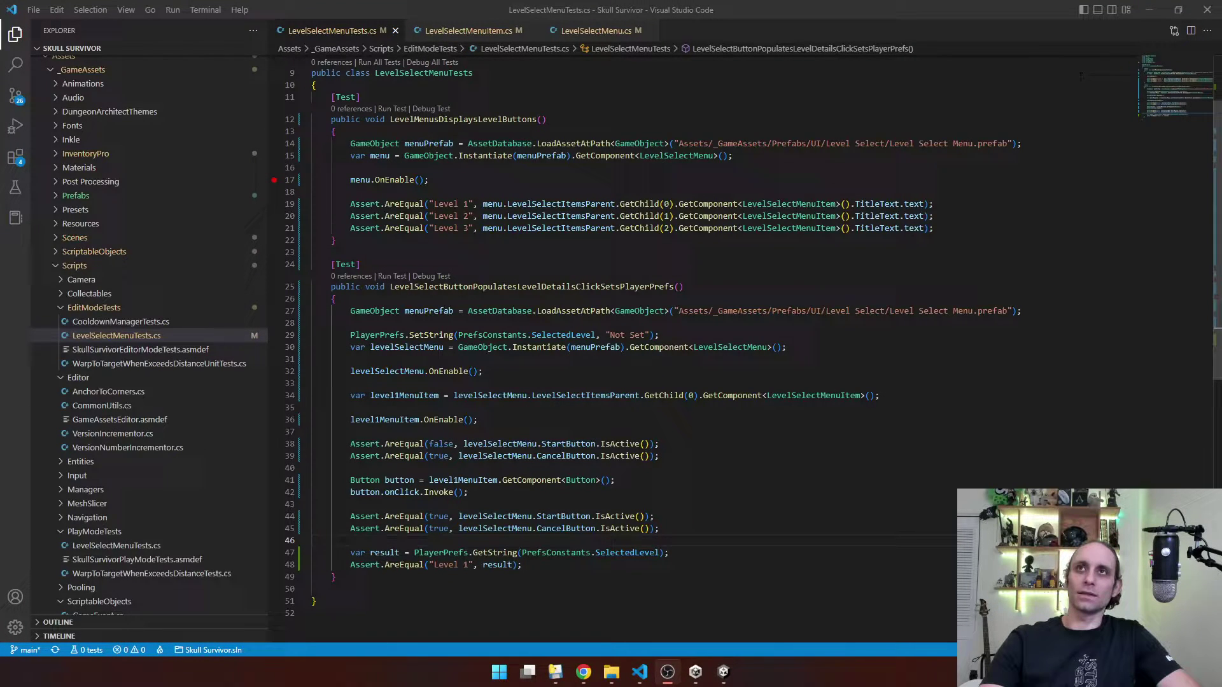
Switch from Visual Studio Code to the Unity editor showing the Survivor 1 scene
key(alt+Tab)
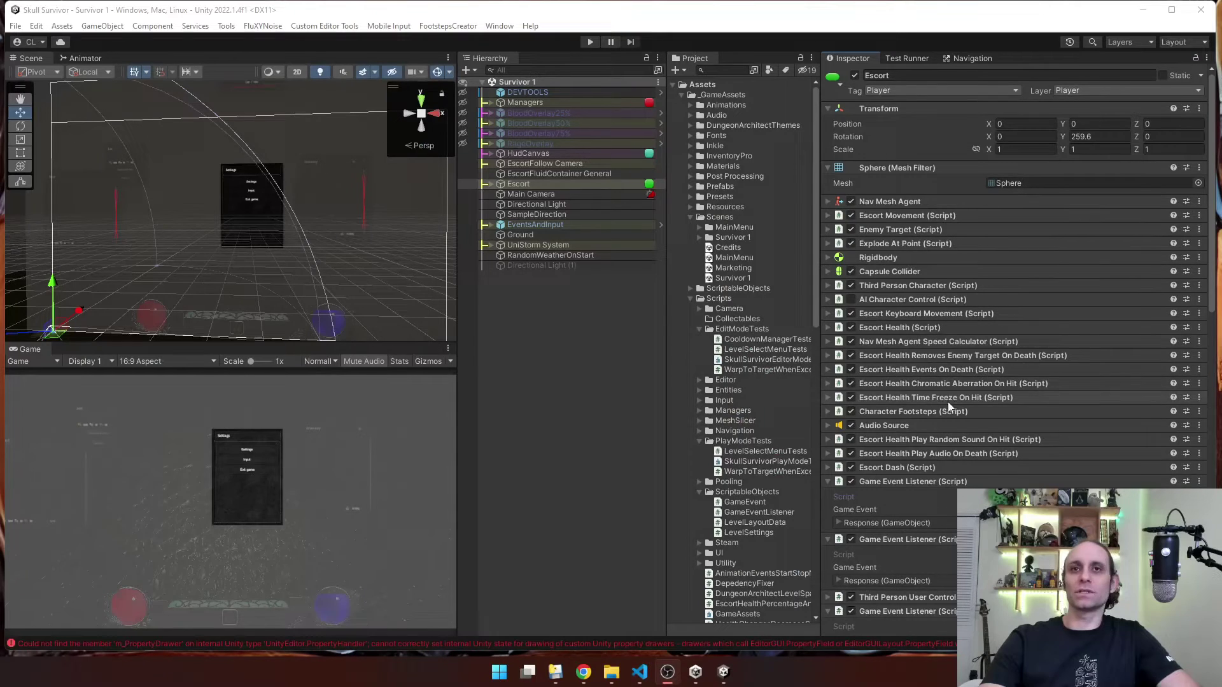
Select Ground, expand its random Materials list and locate each material asset in the project
click(521, 235)
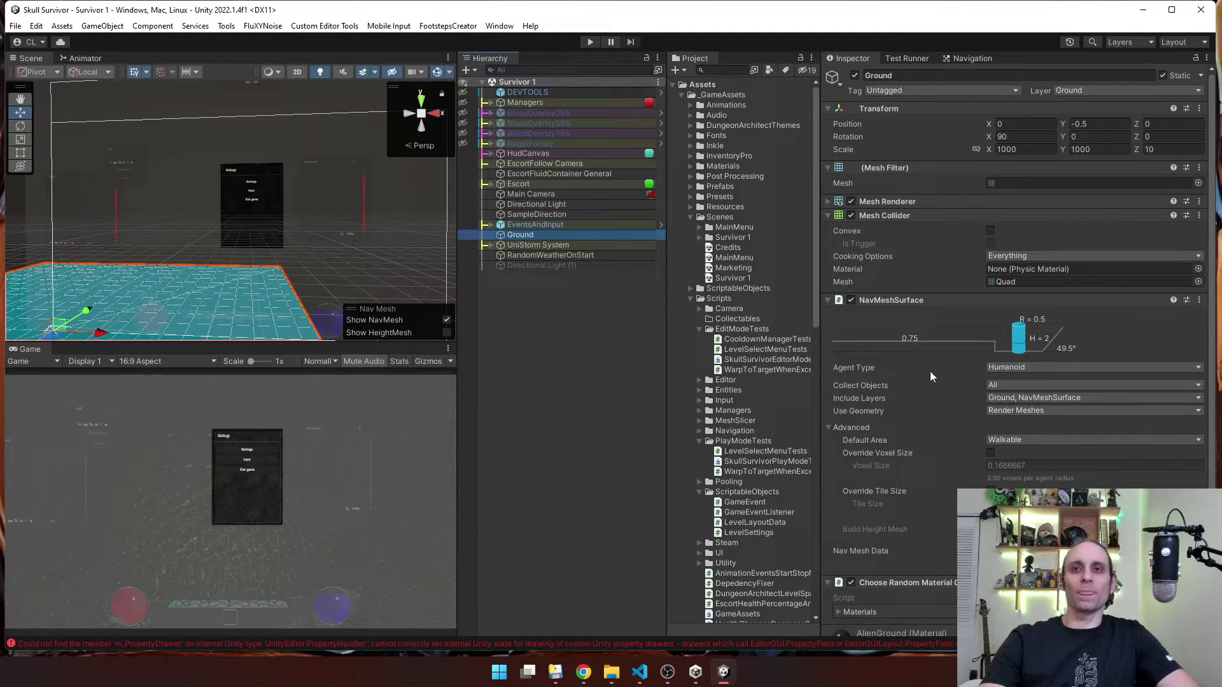
scroll(930, 375, down, 2)
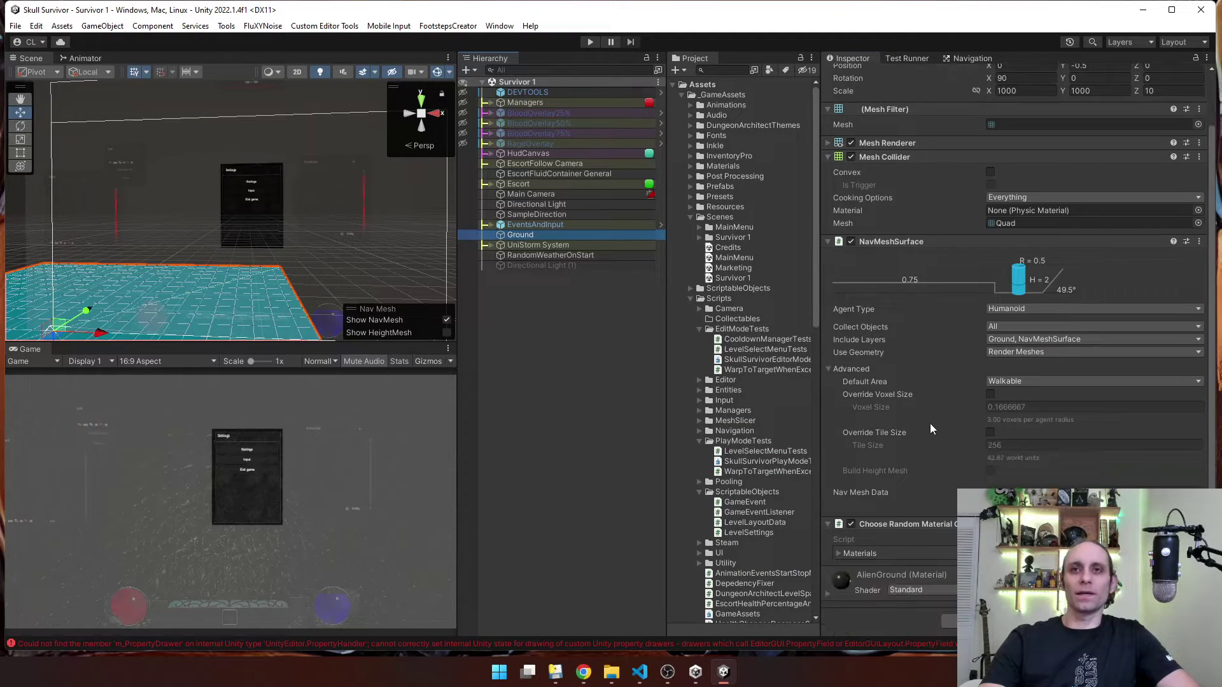
click(838, 555)
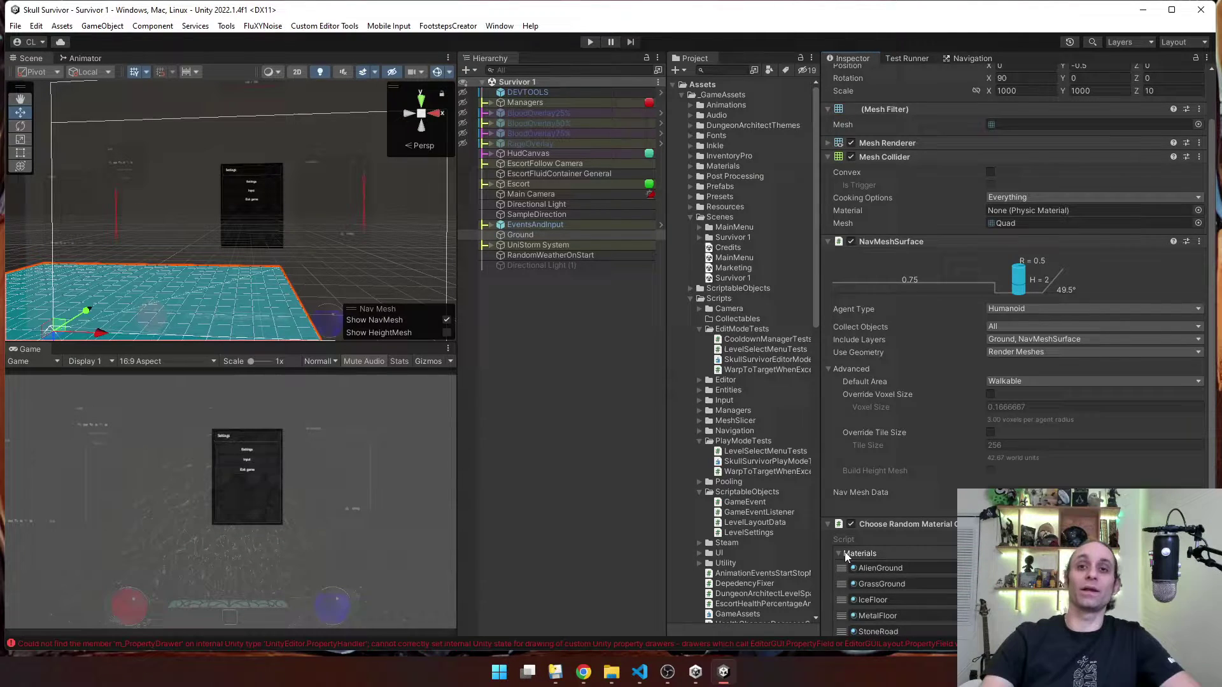
scroll(891, 535, down, 3)
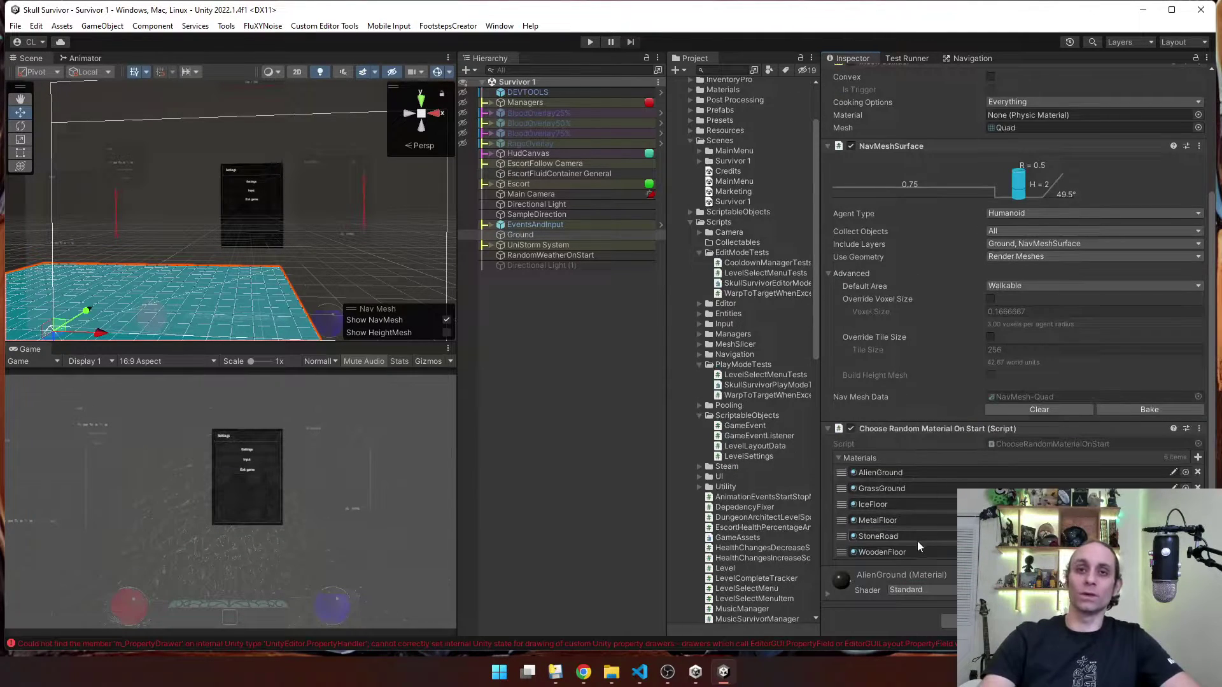
click(915, 472)
click(914, 488)
click(910, 504)
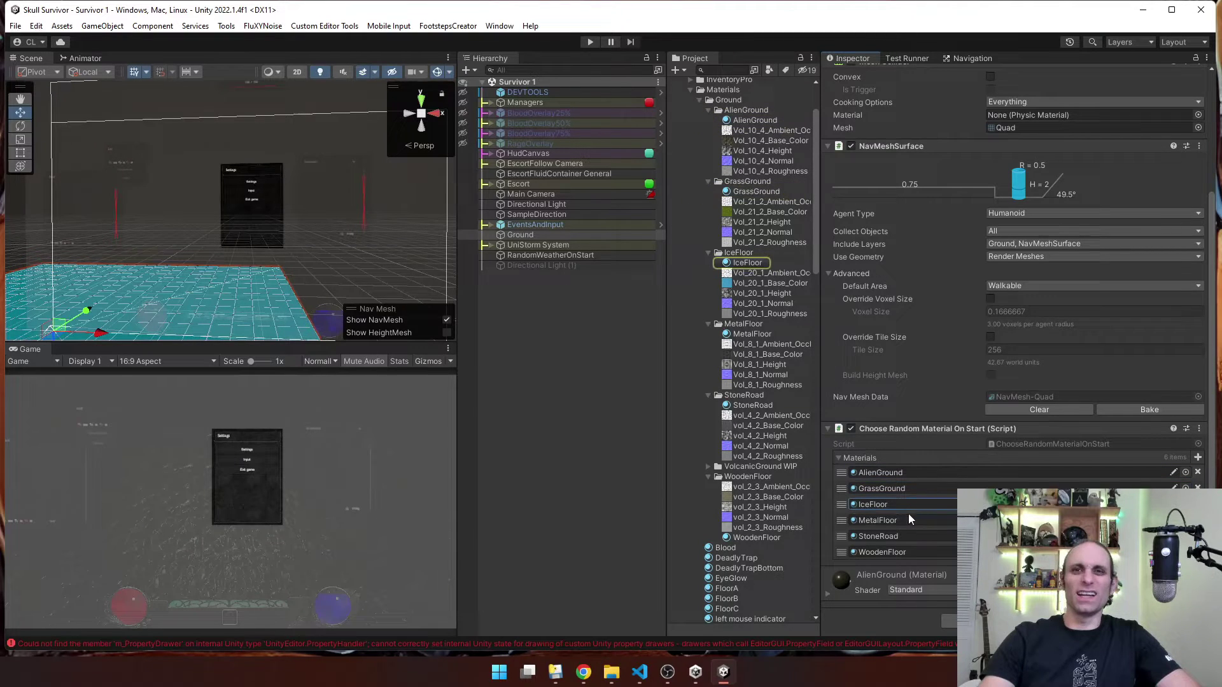
click(908, 519)
click(900, 535)
click(897, 551)
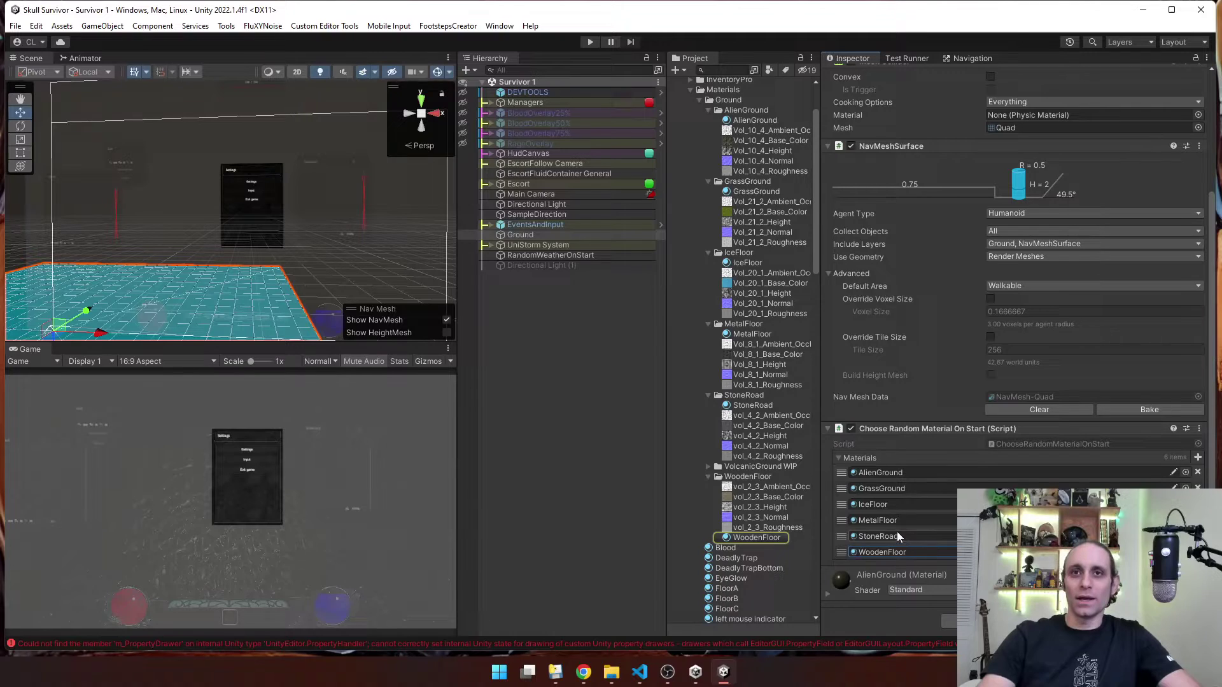
Drag GrassGround, WoodenFloor and StoneRoad to the top of the materials list, in that order
drag(841, 491, 843, 487)
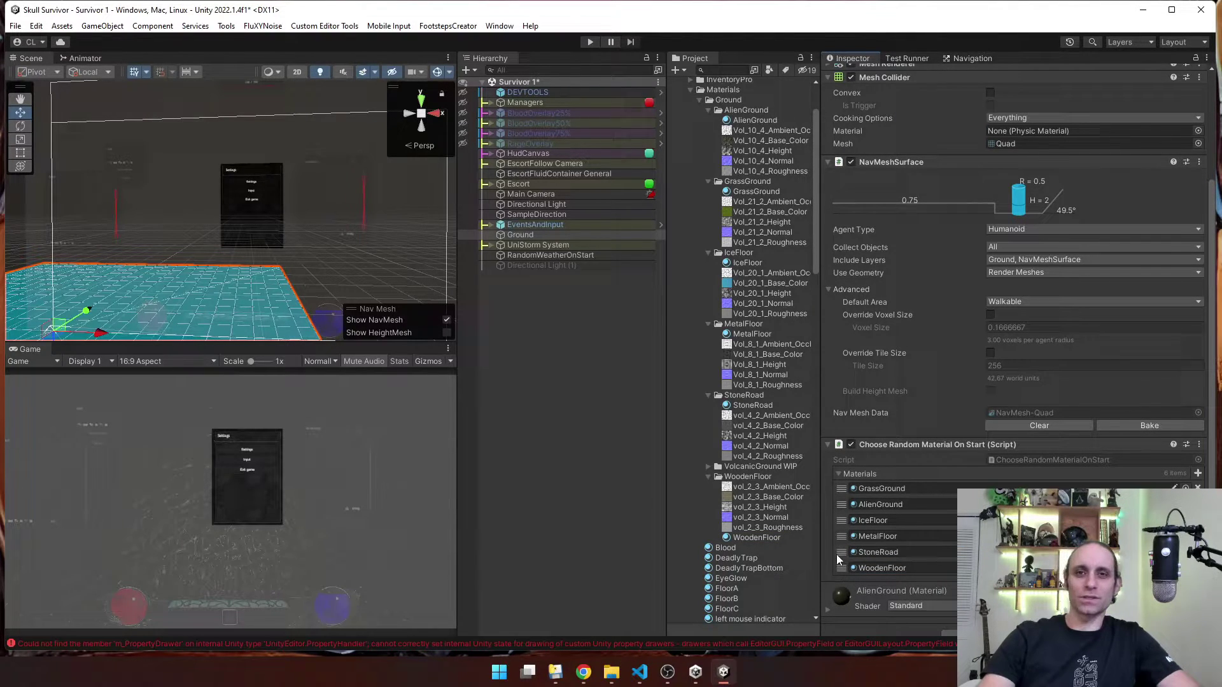
drag(841, 568, 842, 505)
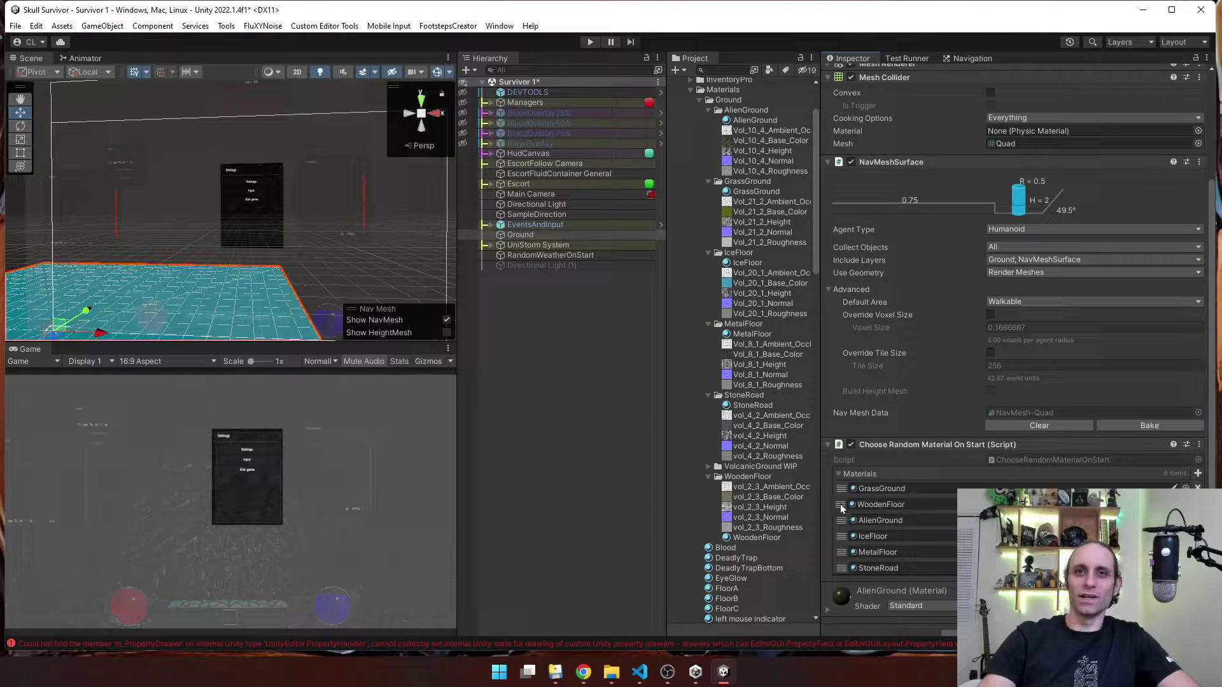
mouse_move(841, 568)
mouse_down()
mouse_move(843, 519)
mouse_move(837, 570)
mouse_move(841, 553)
mouse_up()
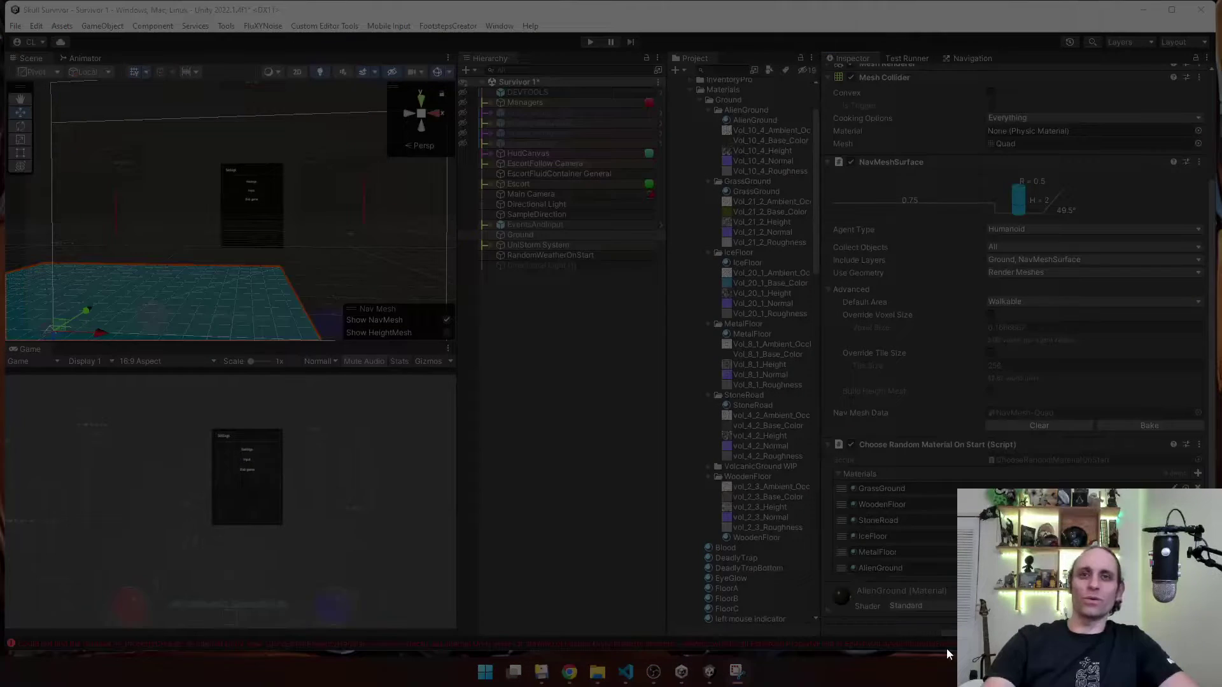
drag(832, 457, 958, 590)
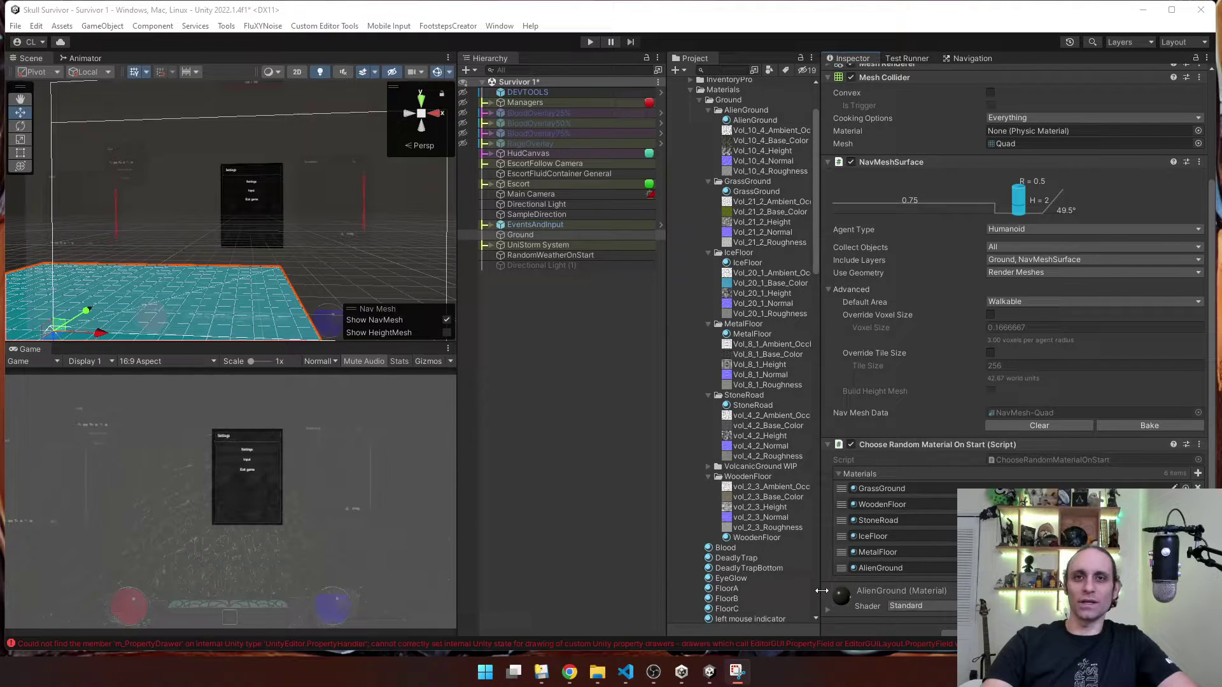
Collapse the Materials, Scenes and Scripts folders and expand ScriptableObjects in the Project window
scroll(714, 383, up, 3)
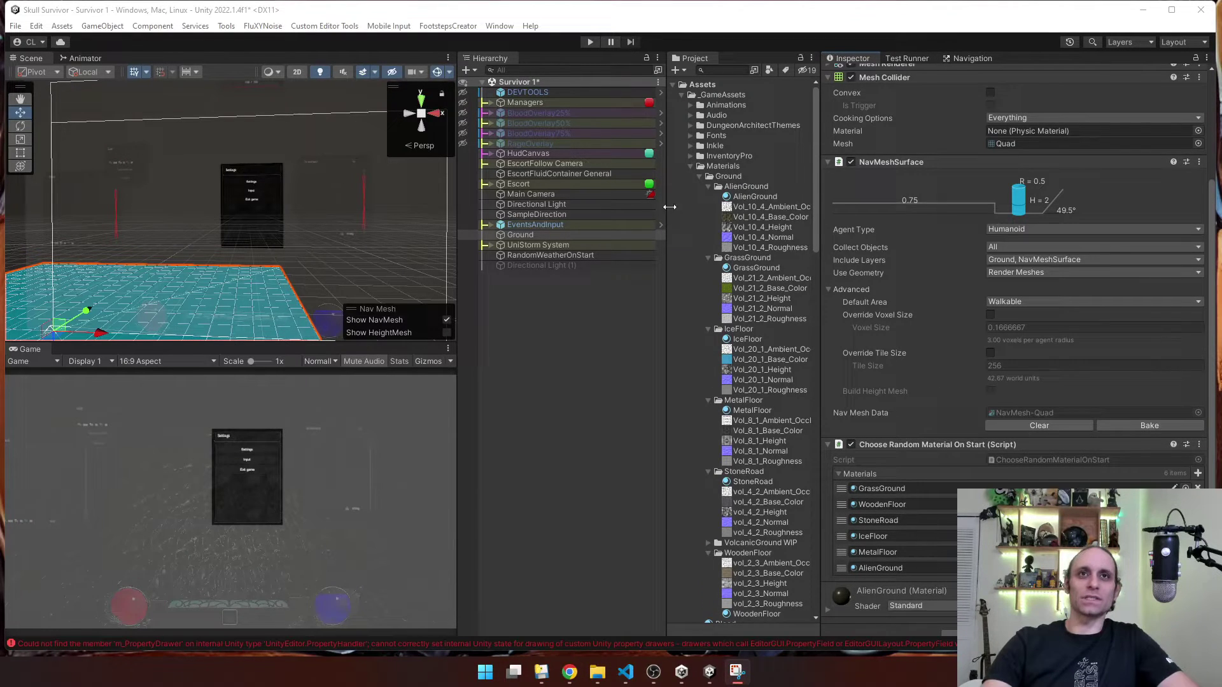
click(690, 166)
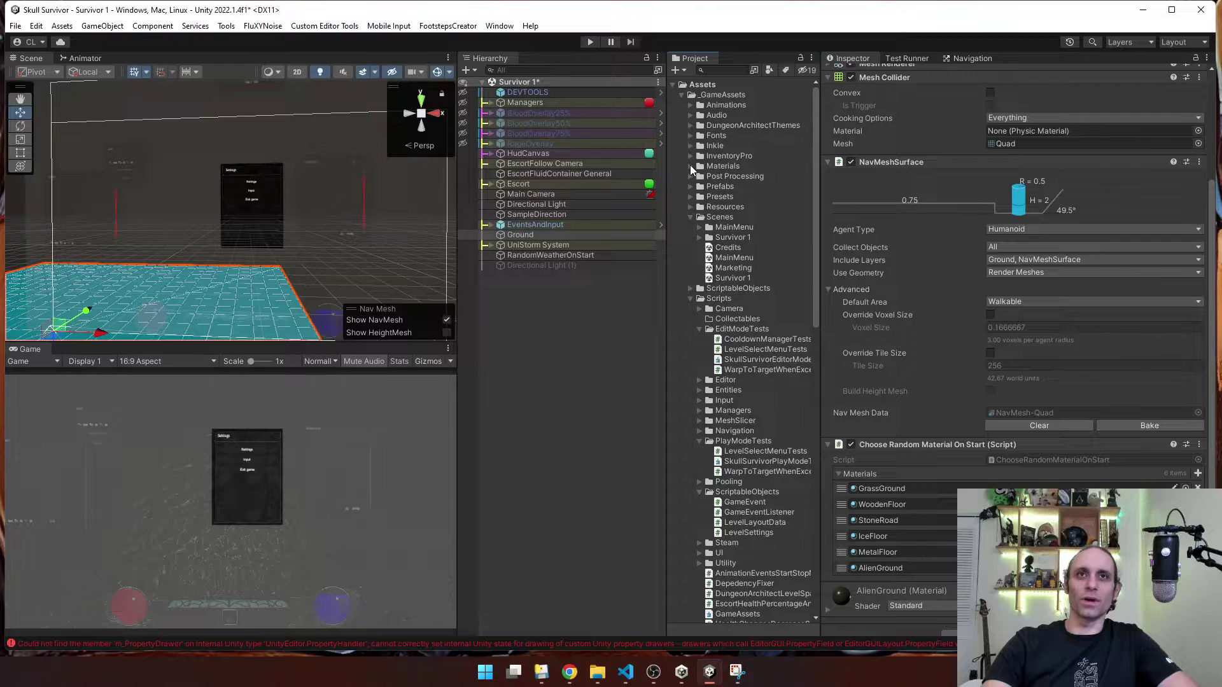
click(690, 217)
click(691, 237)
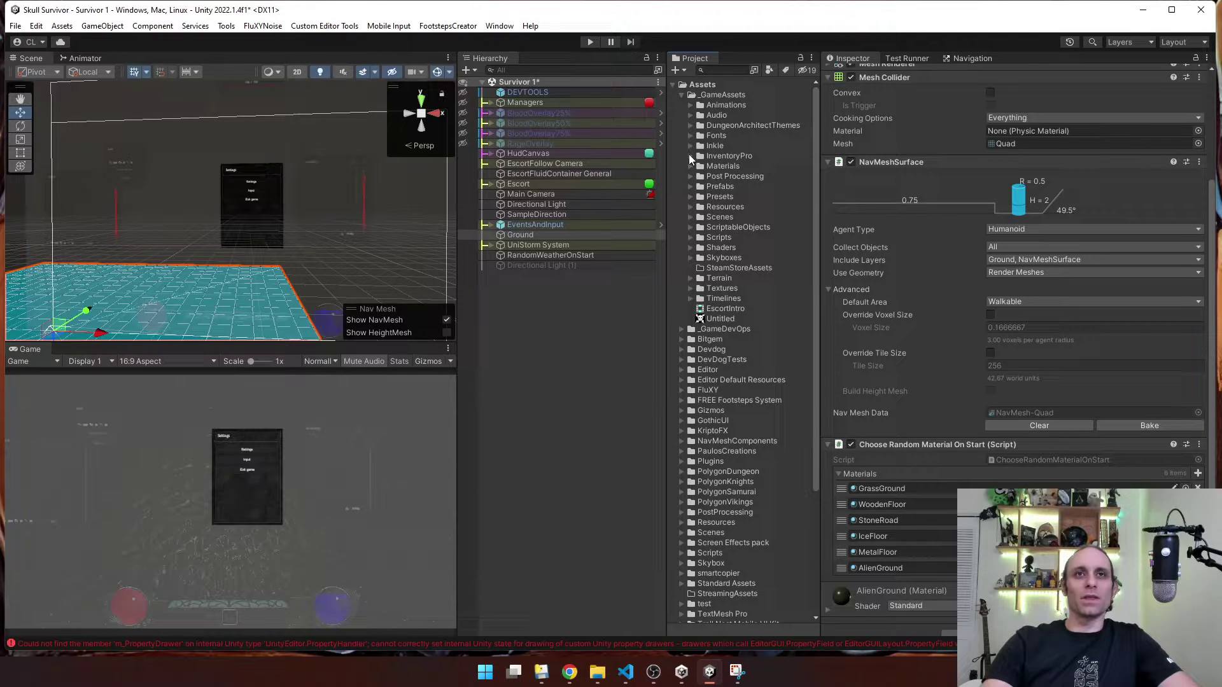
click(690, 186)
click(690, 185)
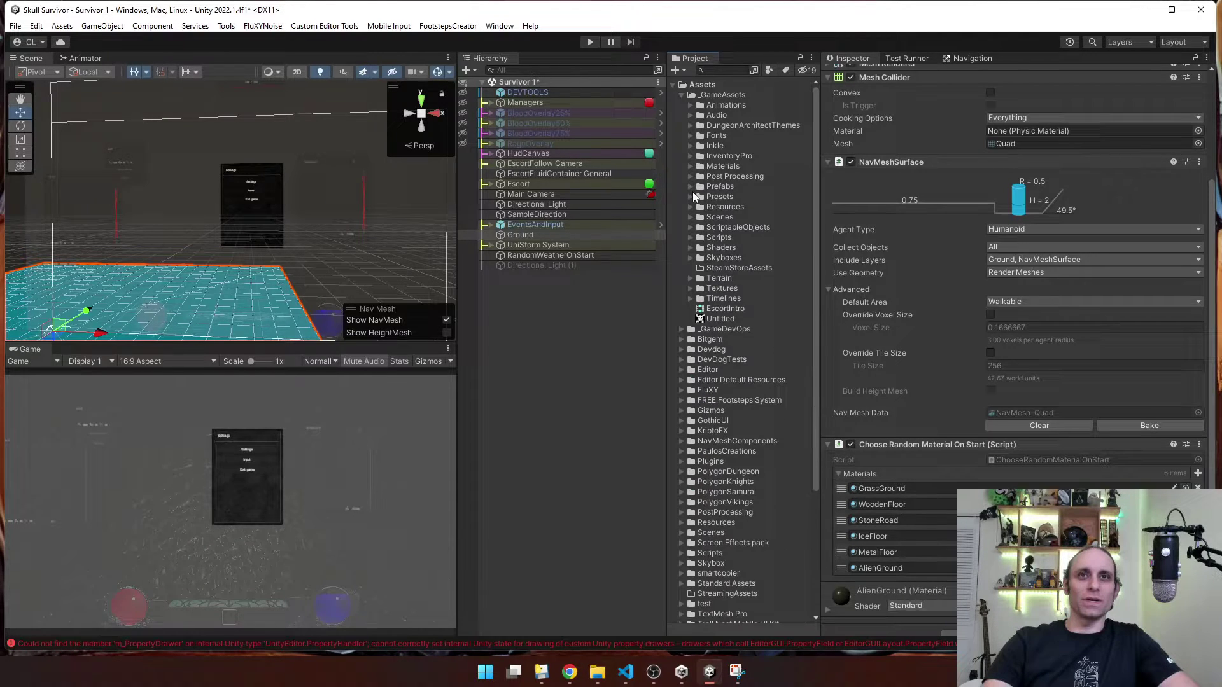
click(689, 227)
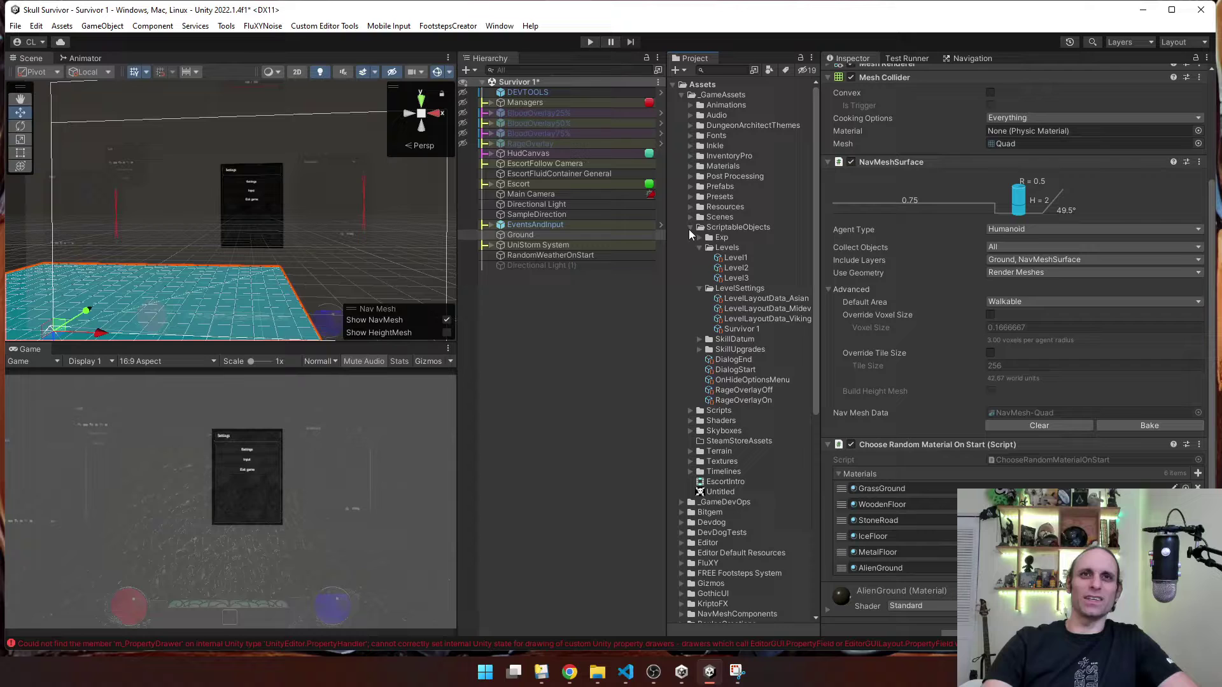
Duplicate the Level3 asset with Ctrl+D to create extra level copies
click(735, 258)
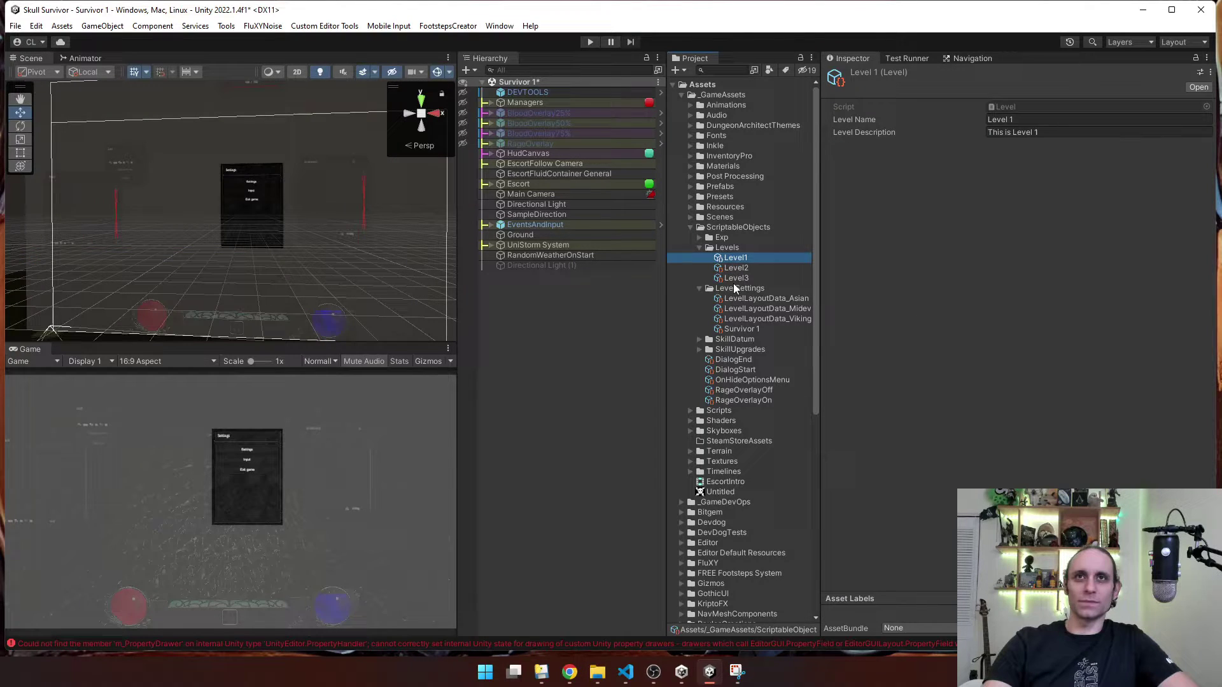
click(733, 285)
click(742, 281)
key(ctrl+d)
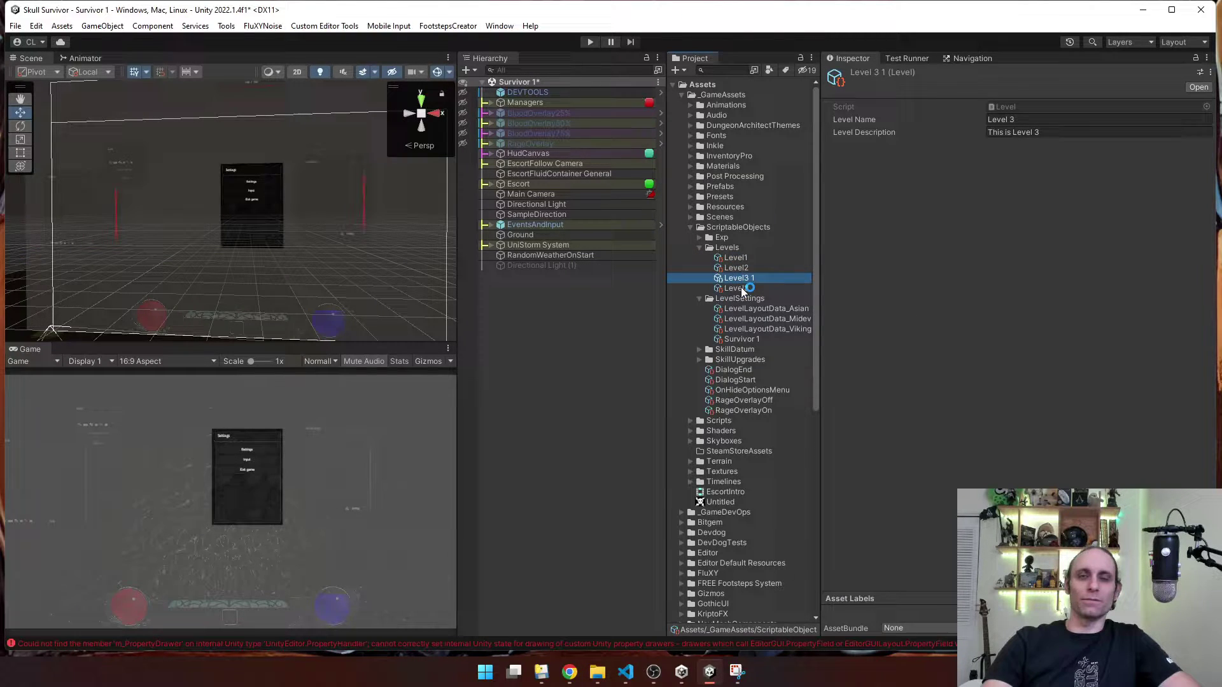
key(ctrl+d)
key(ctrl+d)
click(754, 279)
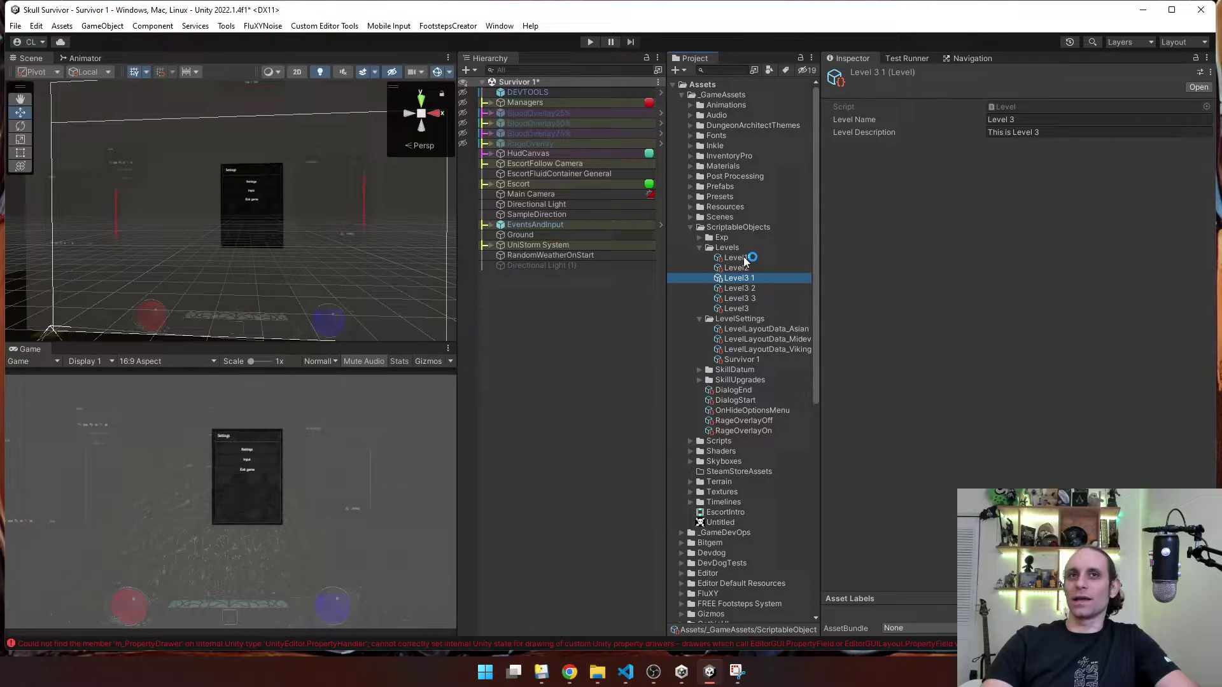
Rename Level1 to 'Level 1 Grasslands' and Level2 to 'Level 2 The Old House'
click(745, 259)
click(738, 258)
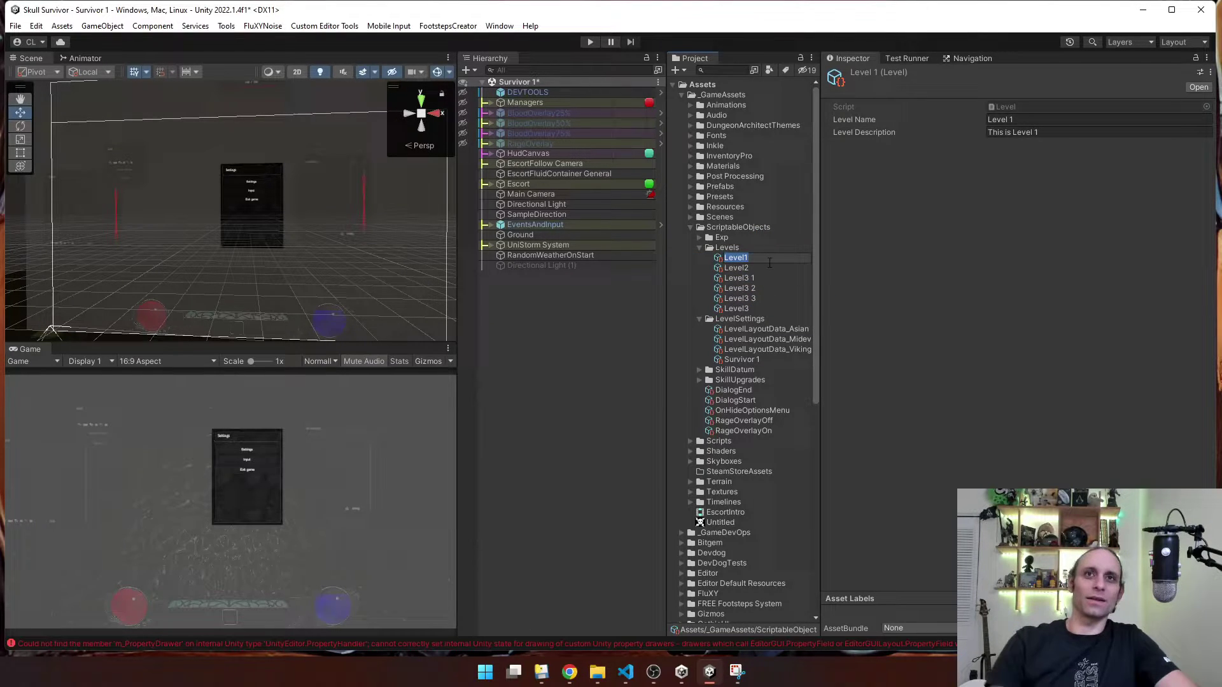
text(Level 1 Grasslands)
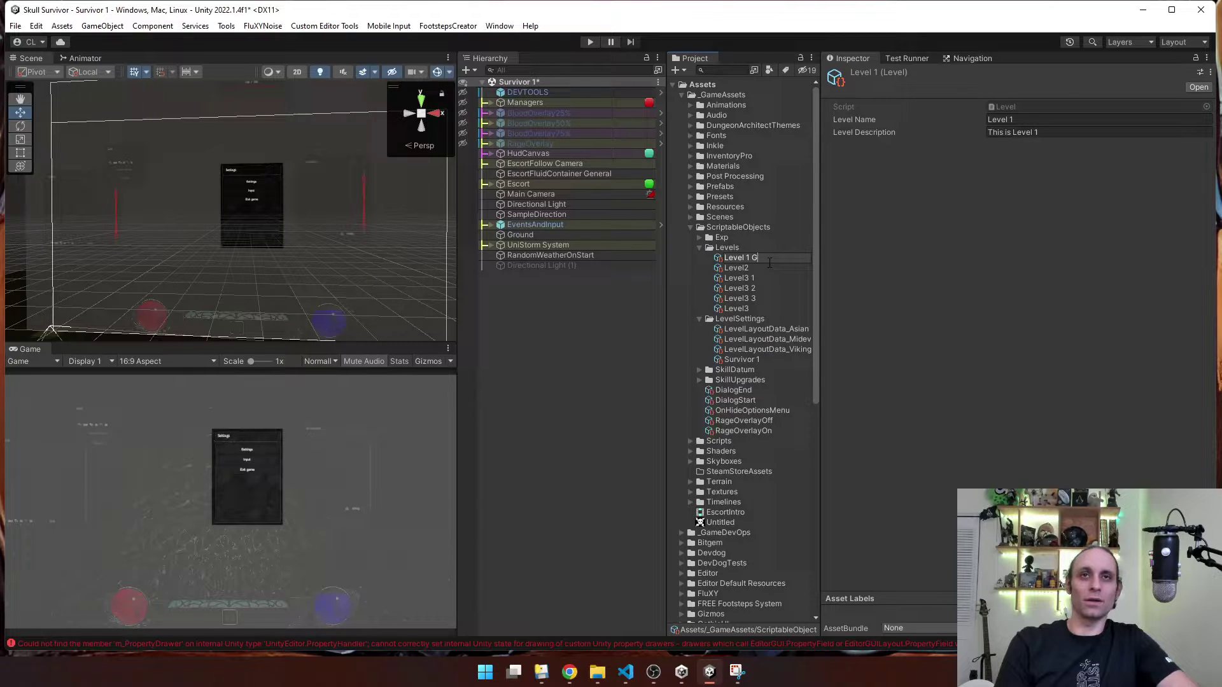
click(769, 263)
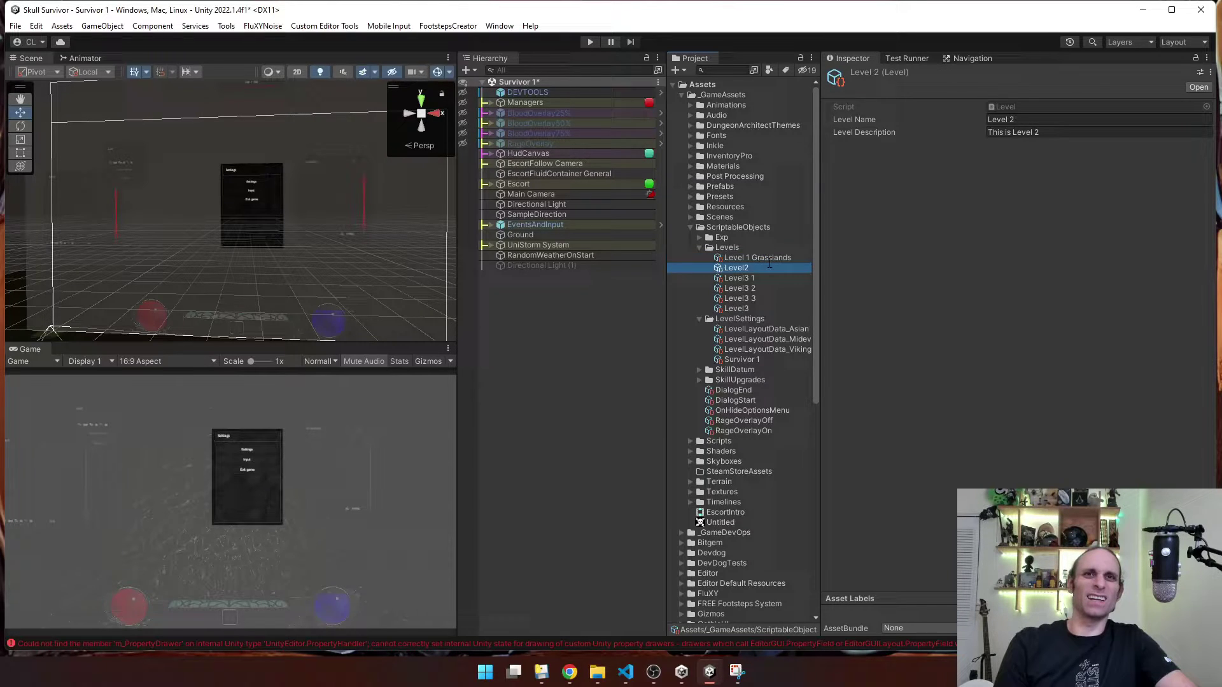
click(770, 263)
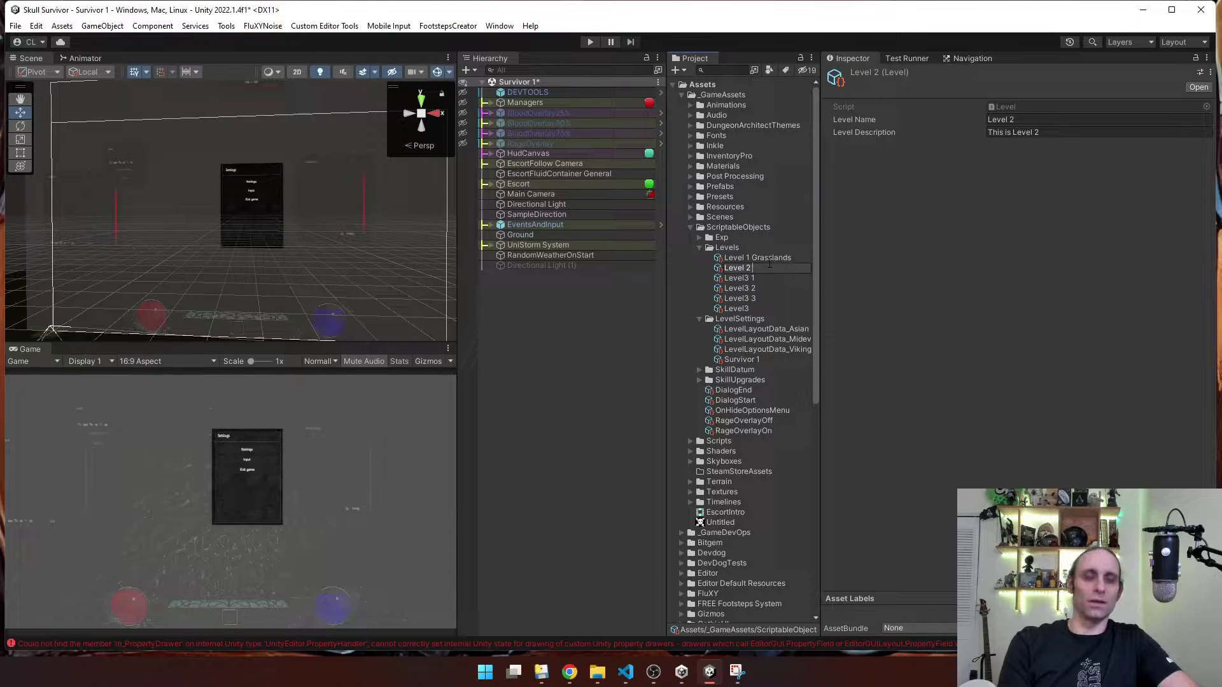
text(The)
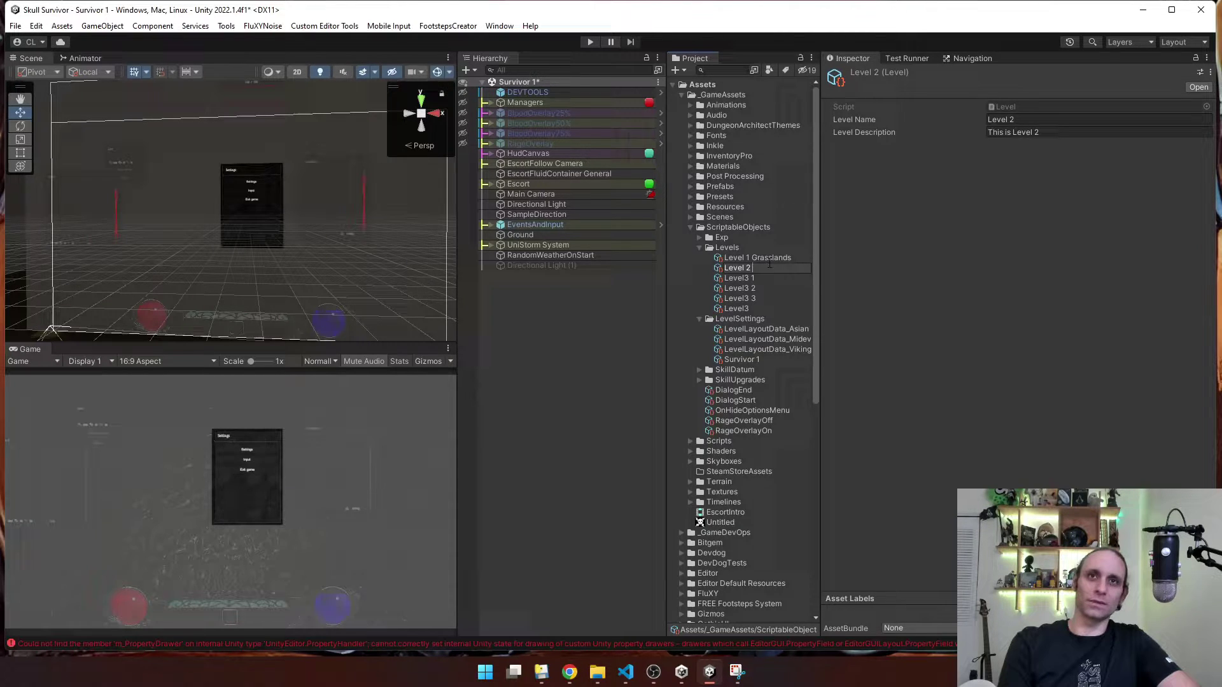
text( Old House)
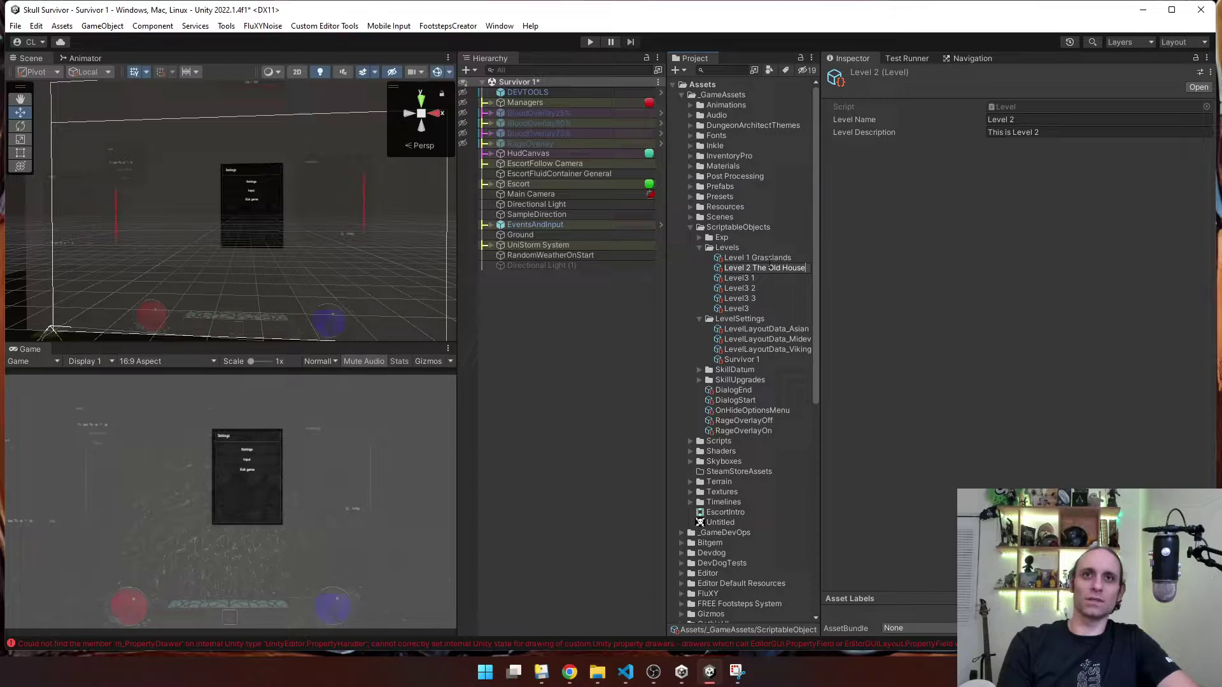
key(Return)
Rename the first Level3 copy to 'Level 3 The Northern Bridge'
key(Down)
key(F2)
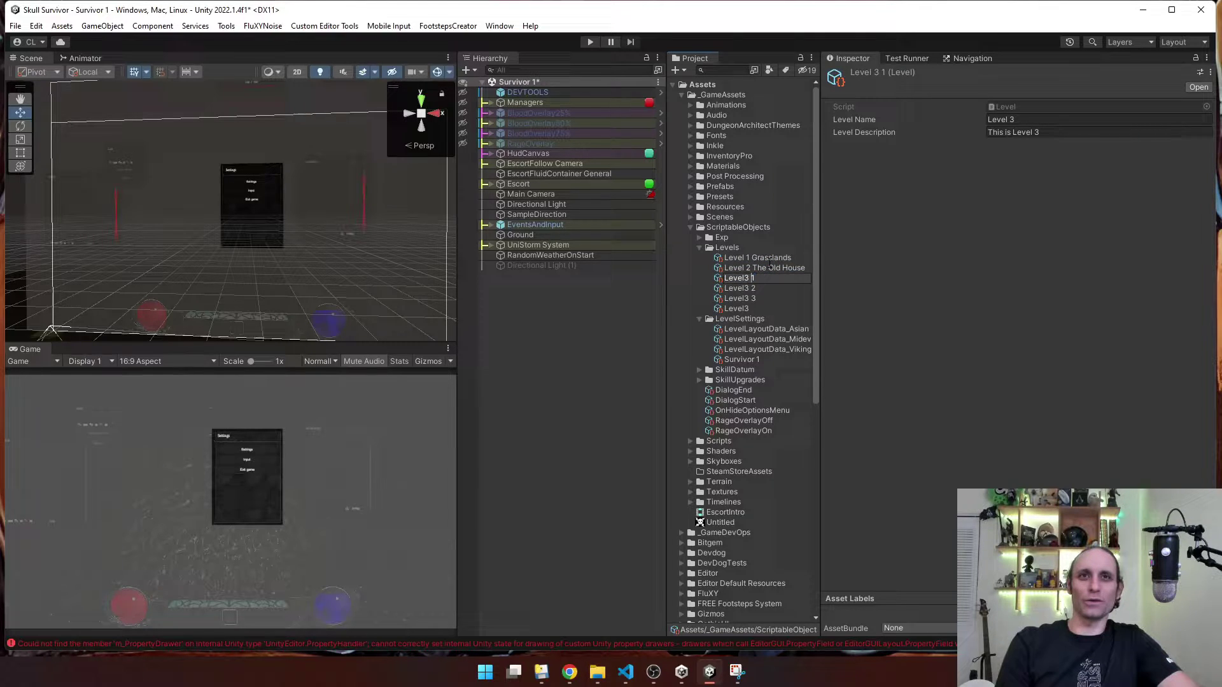
key(BackSpace)
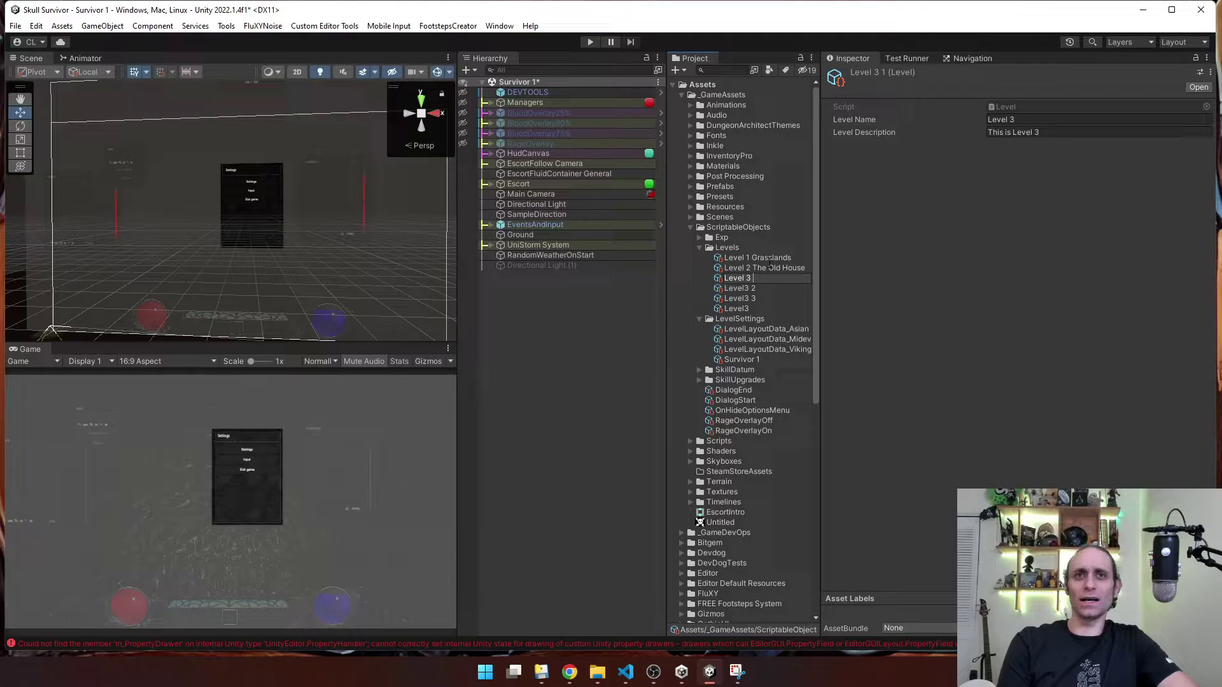
text(The D)
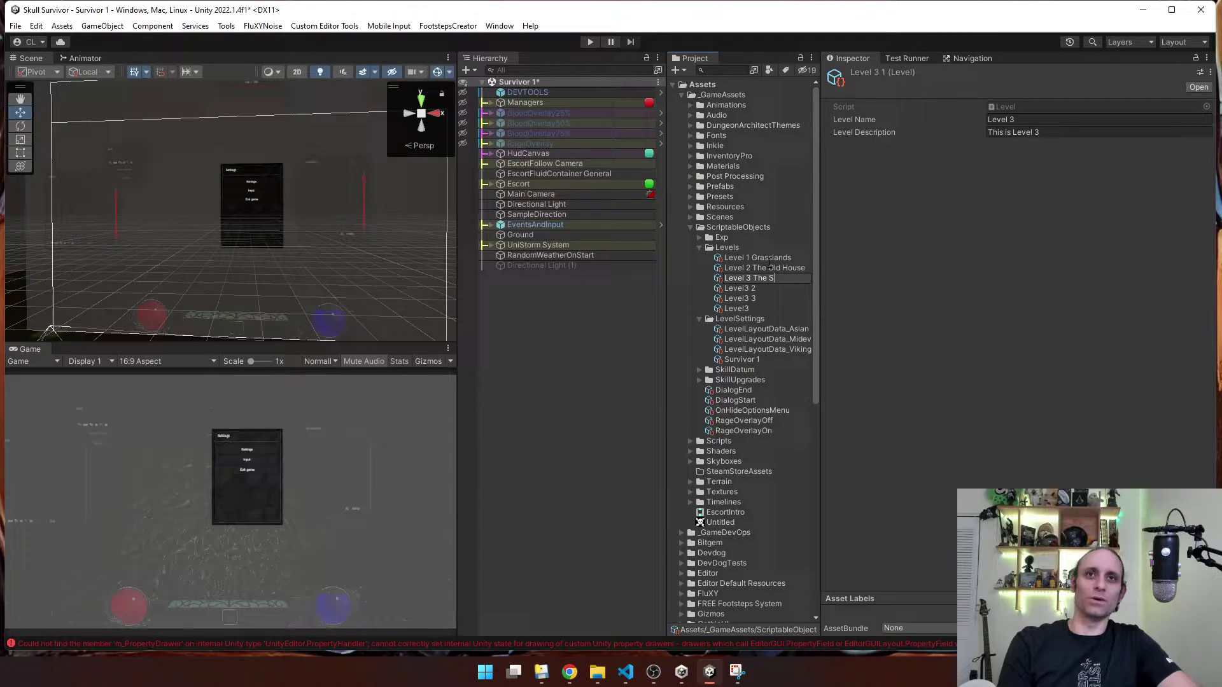
text(t)
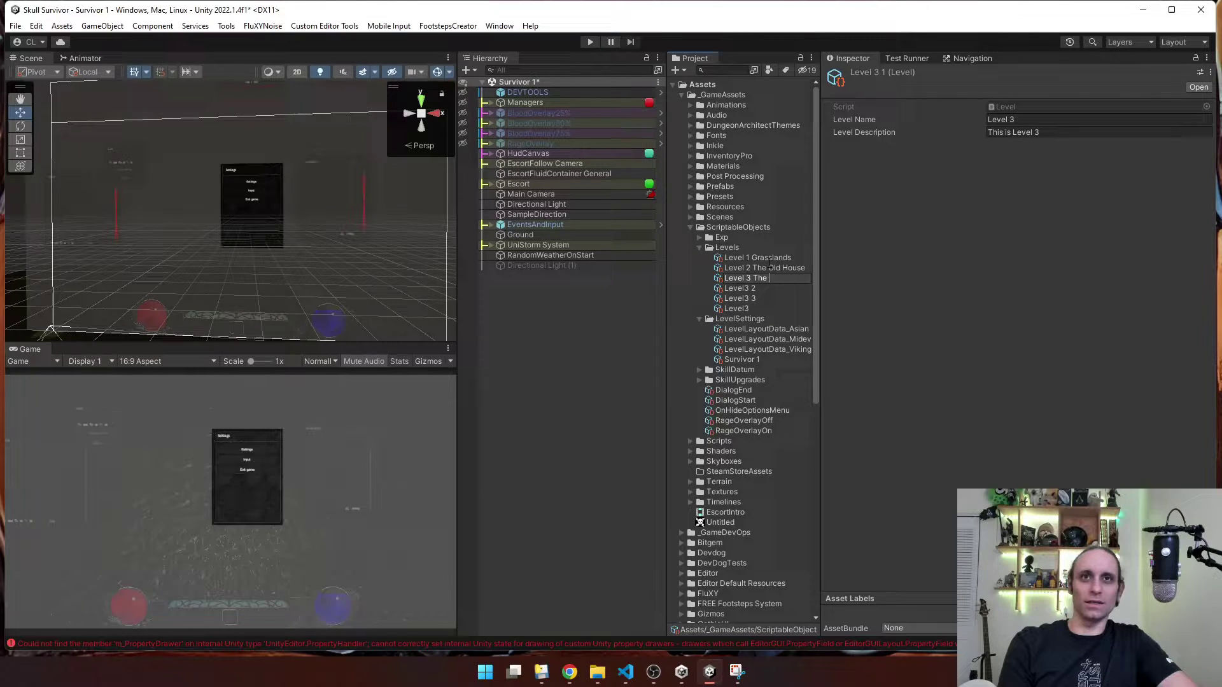
text(North)
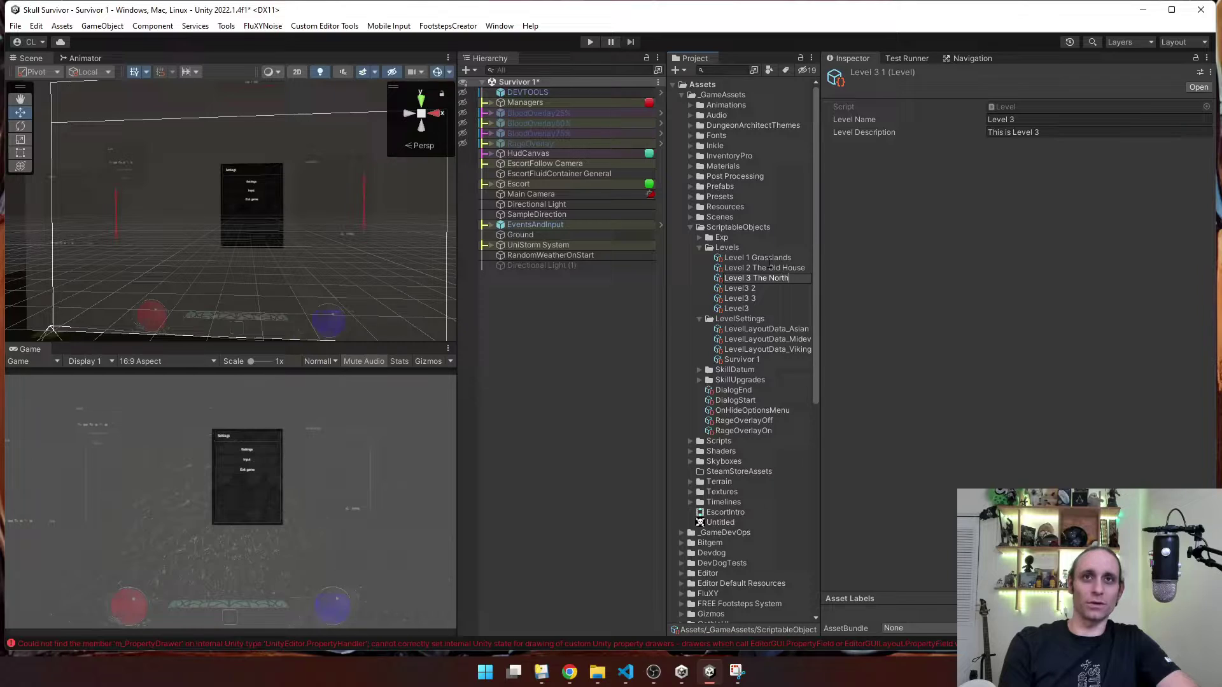
text(eeBridge)
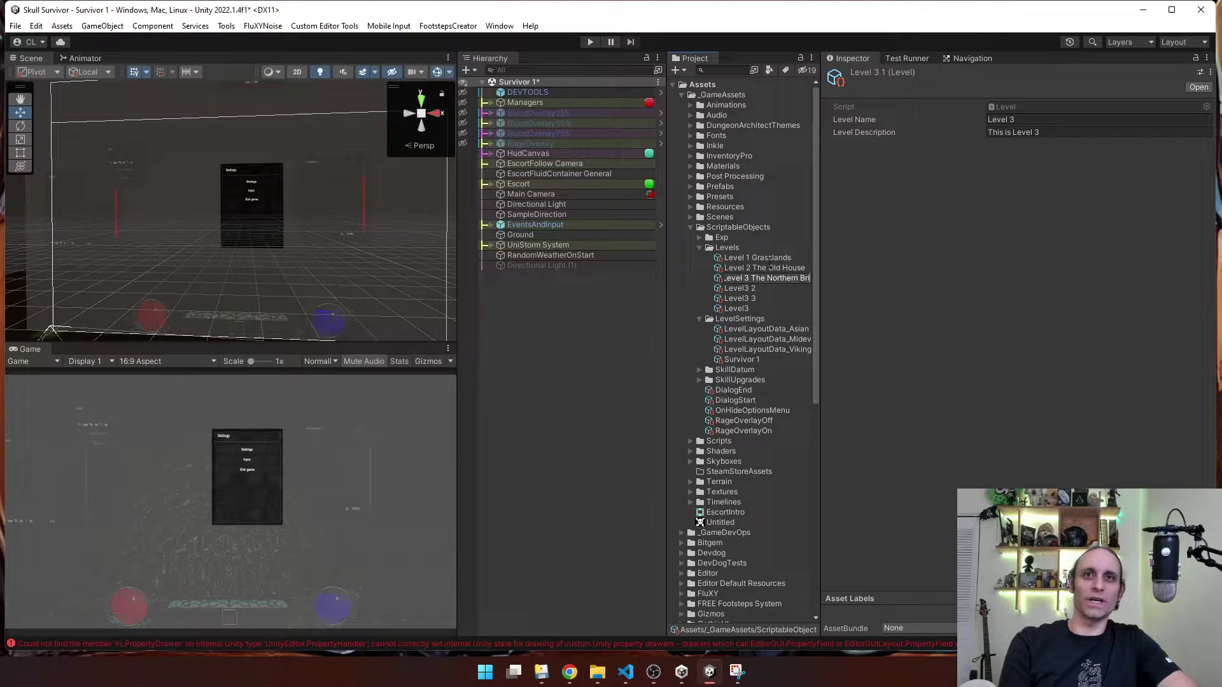
key(Return)
Rename the next two copies 'Level 4 The Icy Expanse' and 'Level 5 The Space Ship'
key(Down)
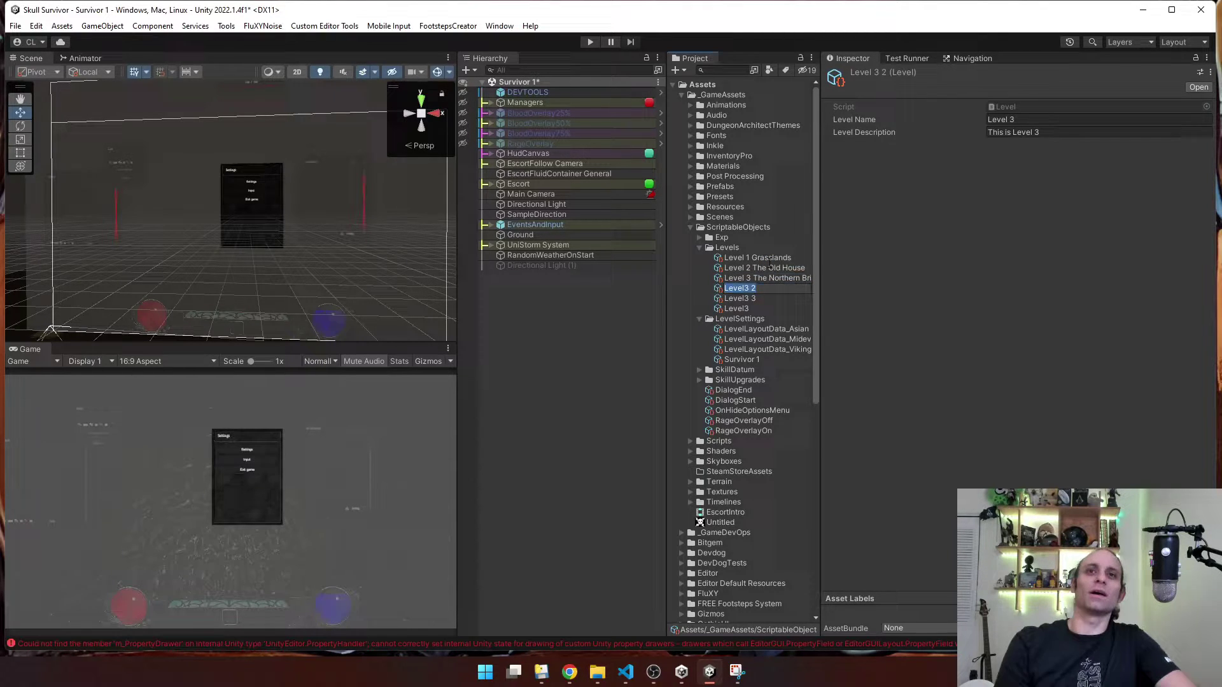
key(F2)
key(BackSpace)
key(BackSpace)
key(BackSpace)
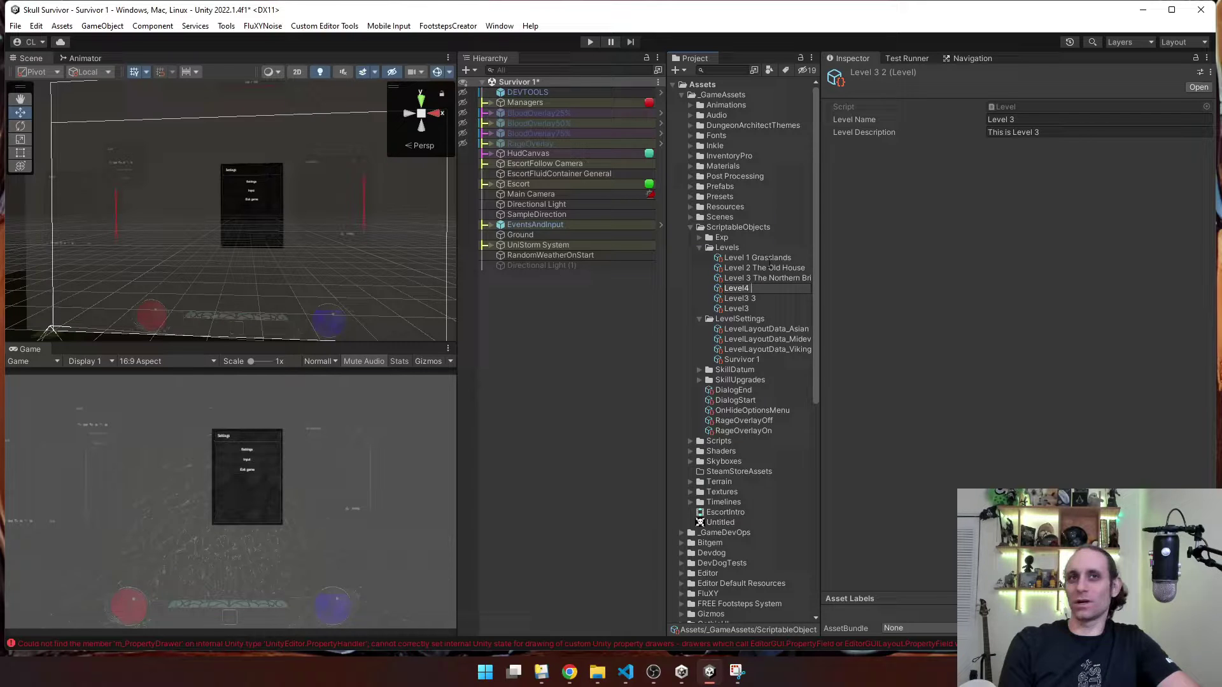
text(4 )
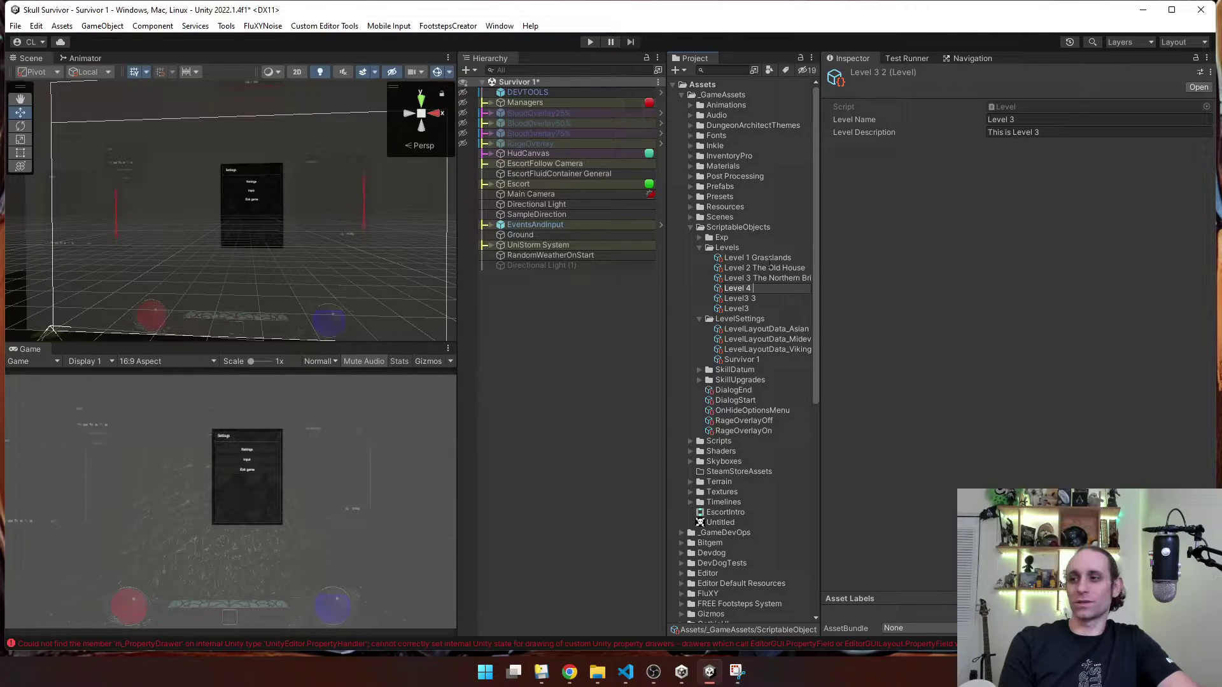
text(The )
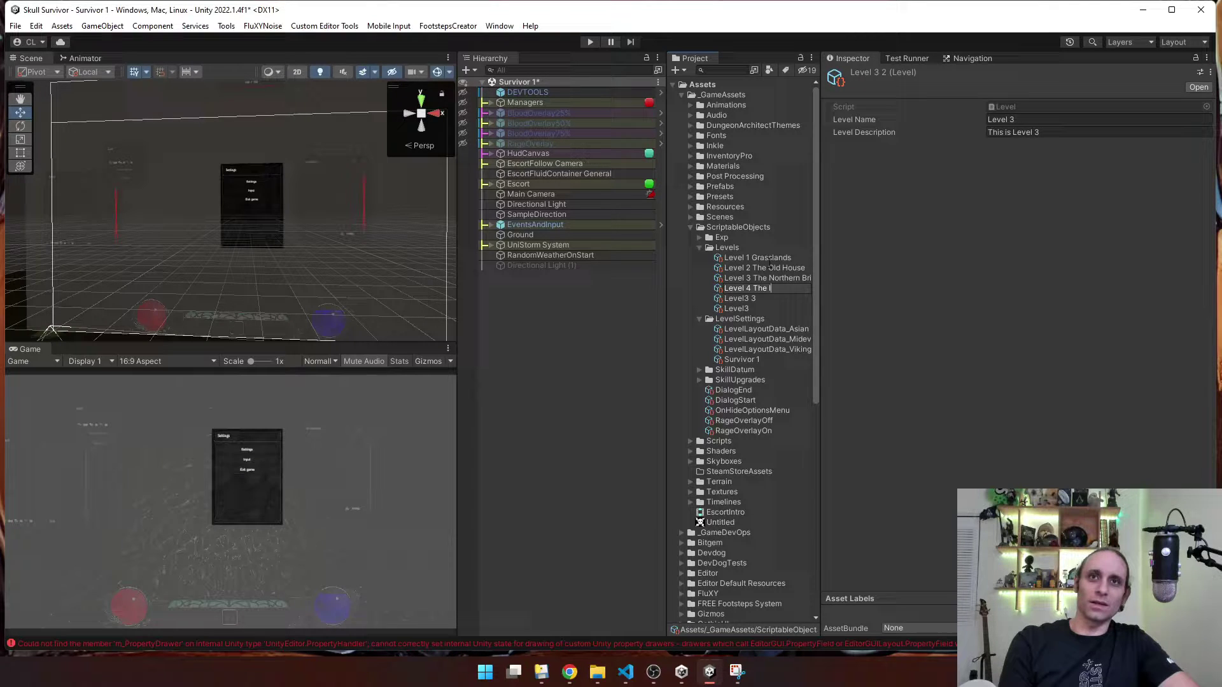
text(Icy Ex)
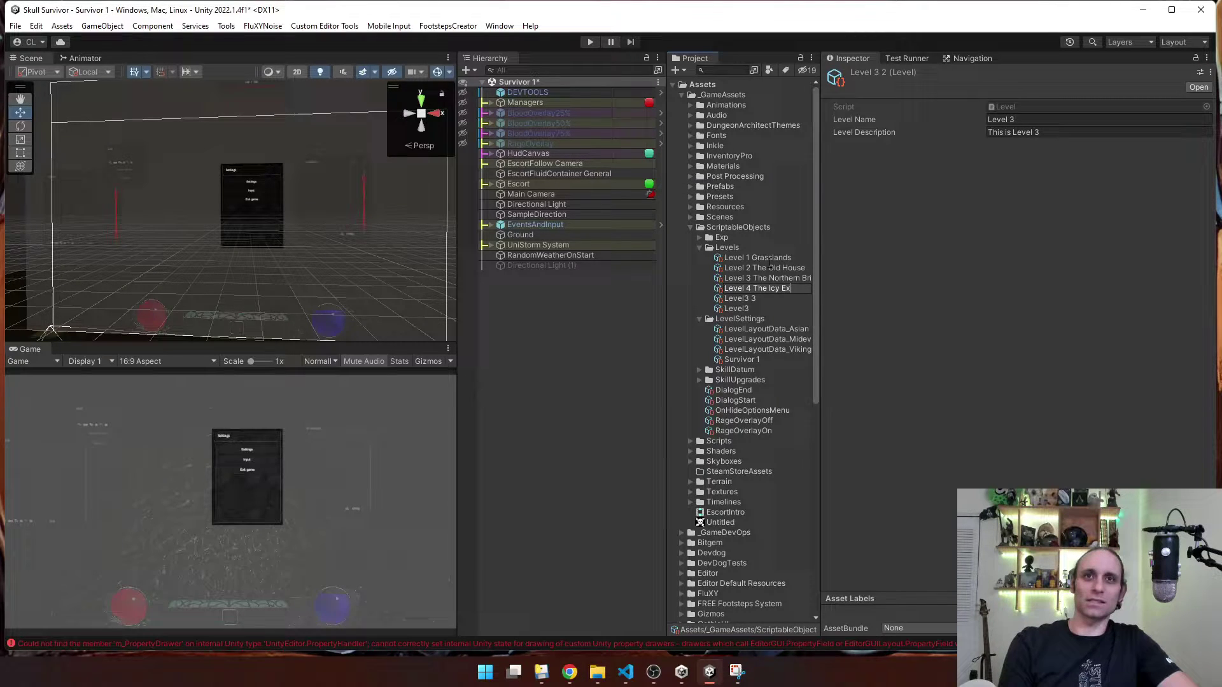
text(panse)
key(Return)
key(Down)
key(F2)
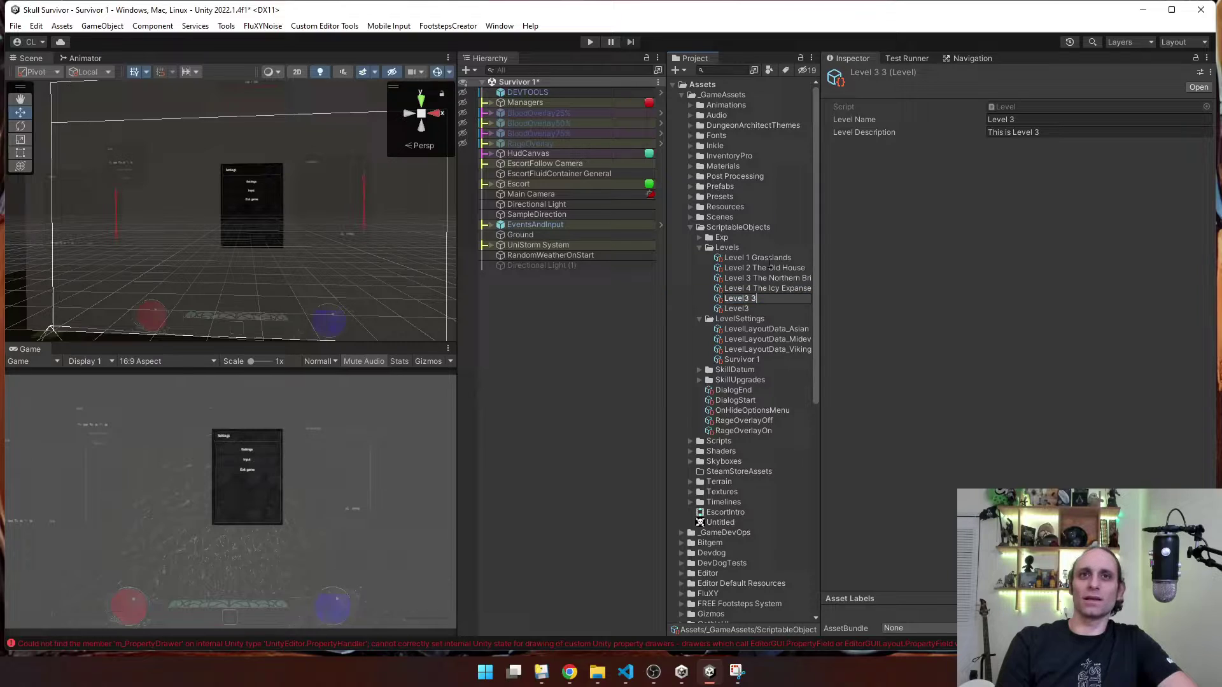
key(BackSpace)
key(BackSpace)
key(BackSpace)
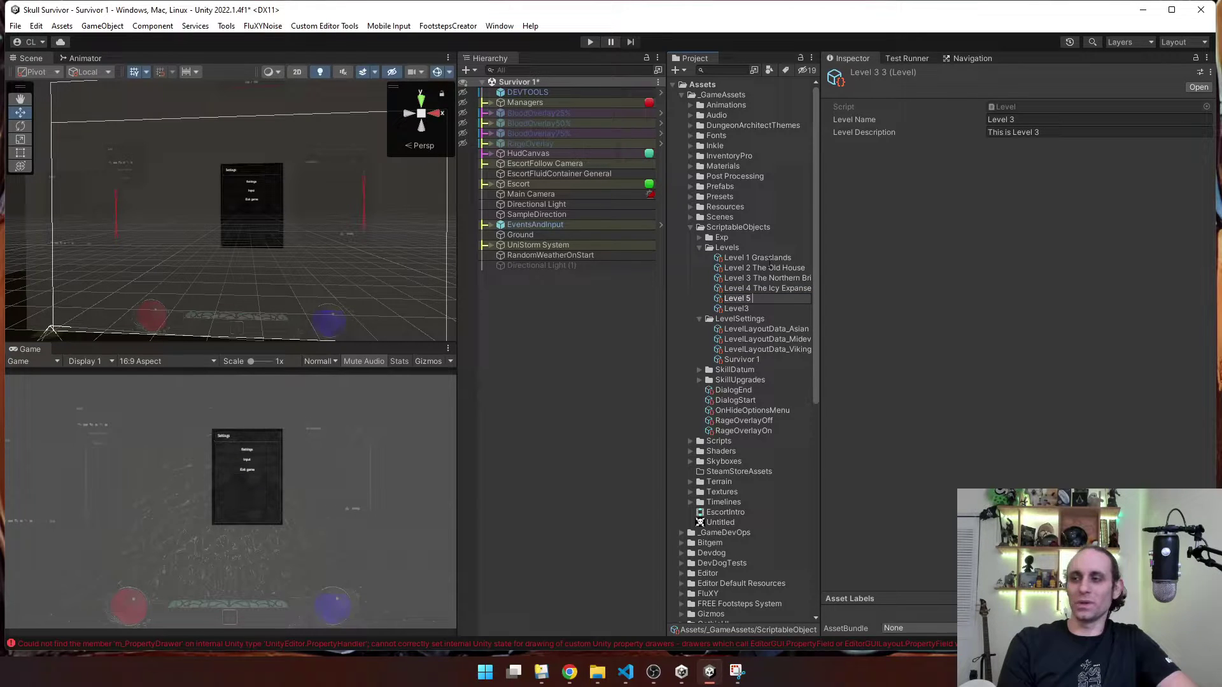
text(5 The Ship)
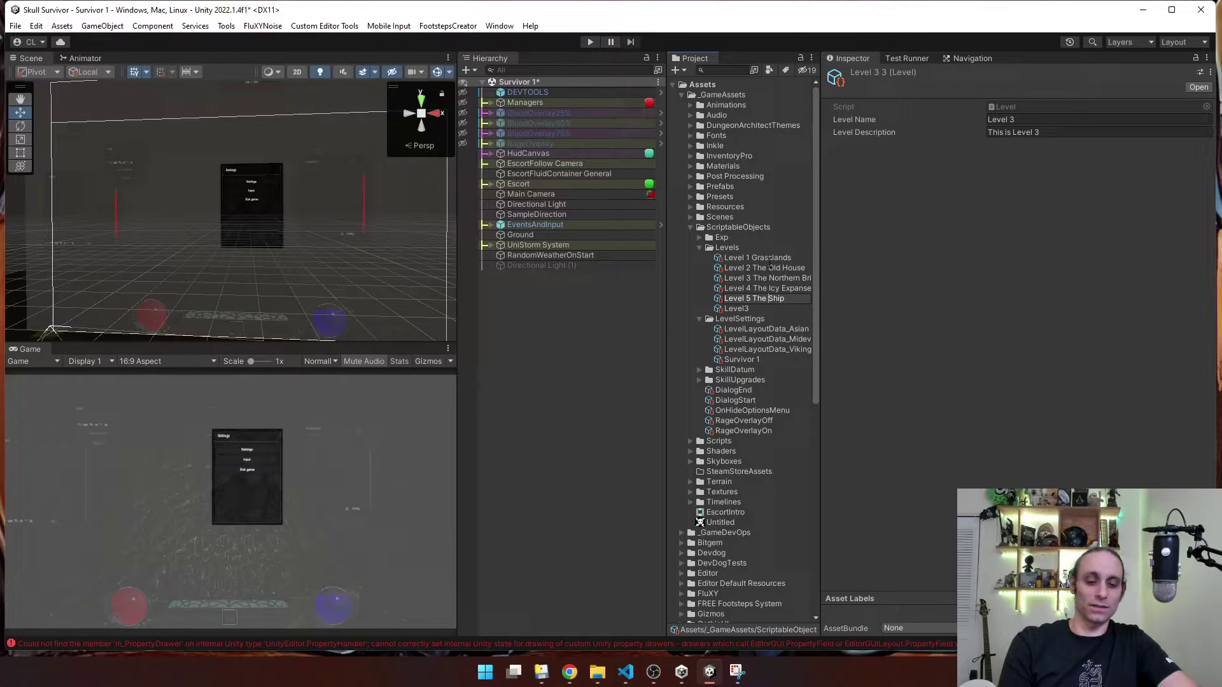
text(Space)
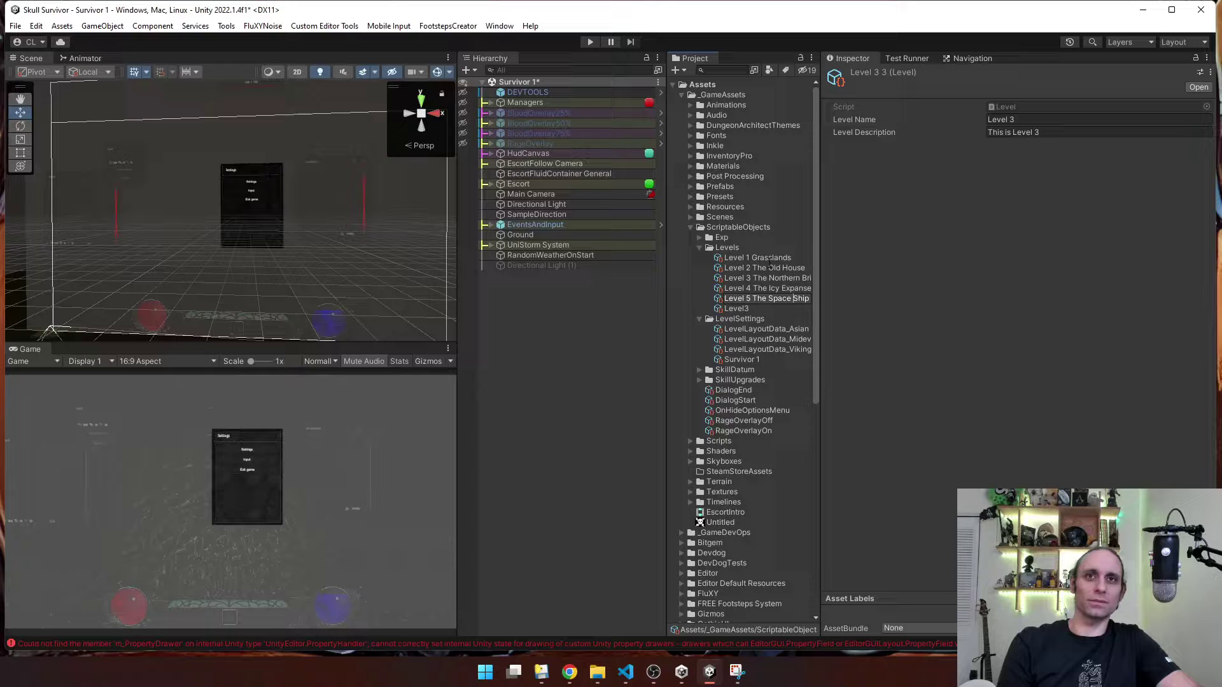
key(Return)
Rename the original Level3 to 'Level 6 The Alien Lands', widen the list, and select Level 1
key(F2)
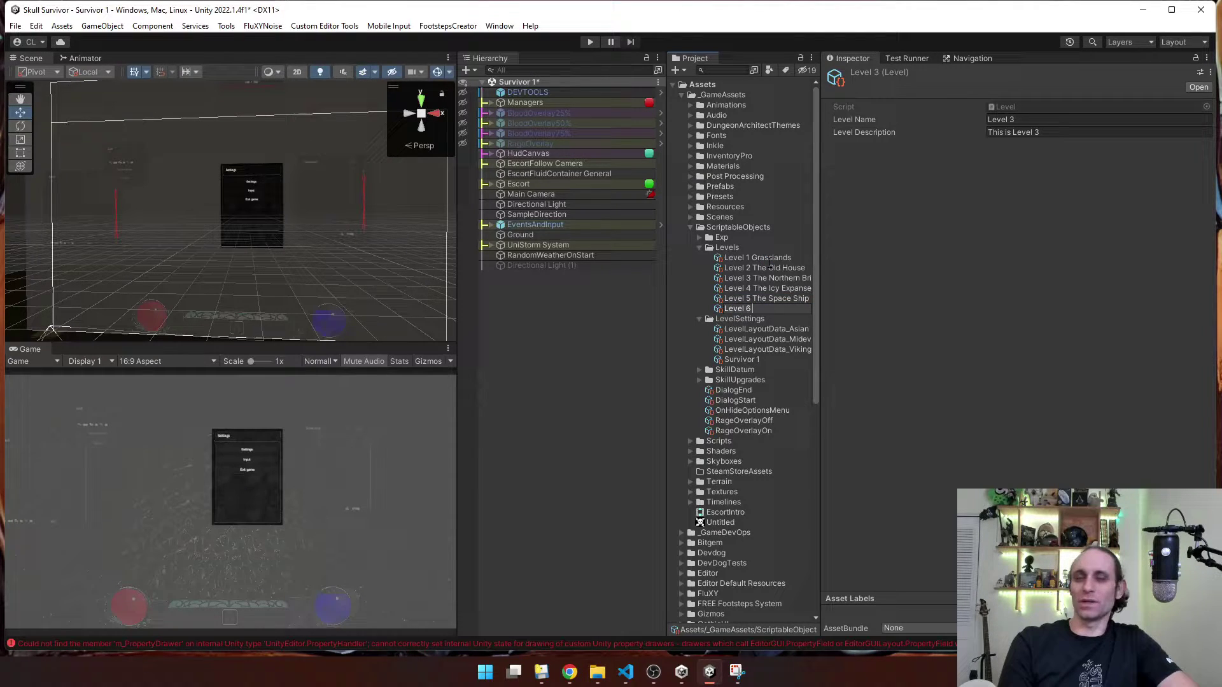
text(Level 6 The )
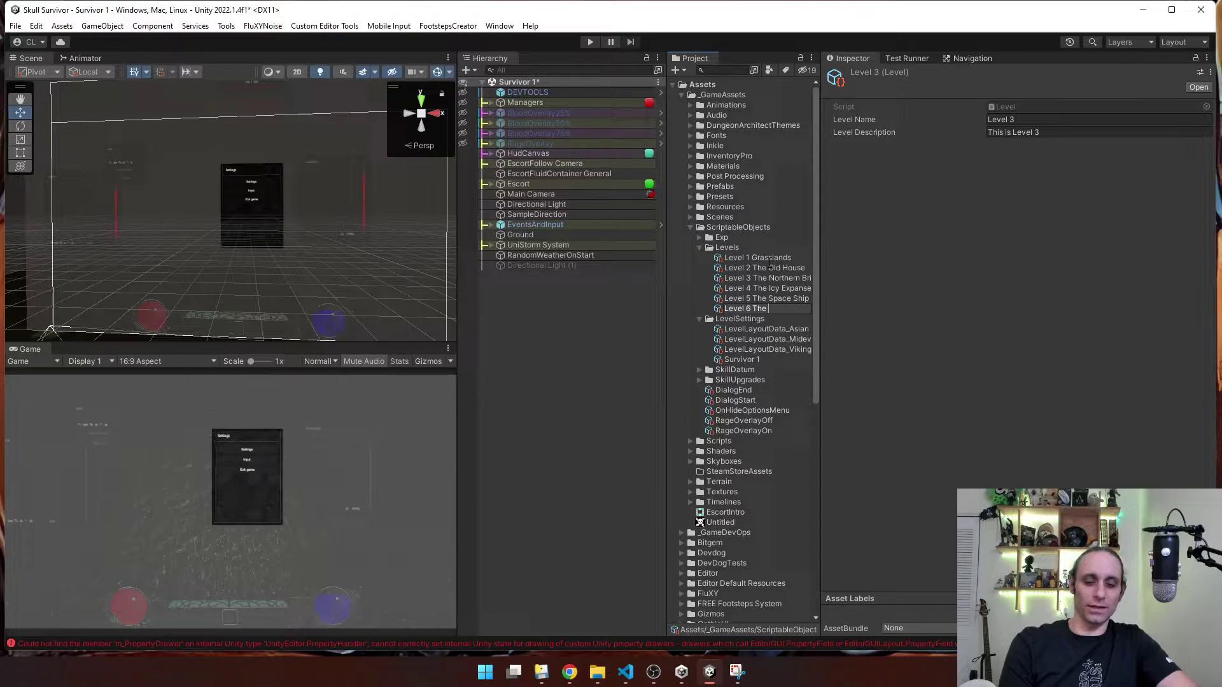
text(Alien L)
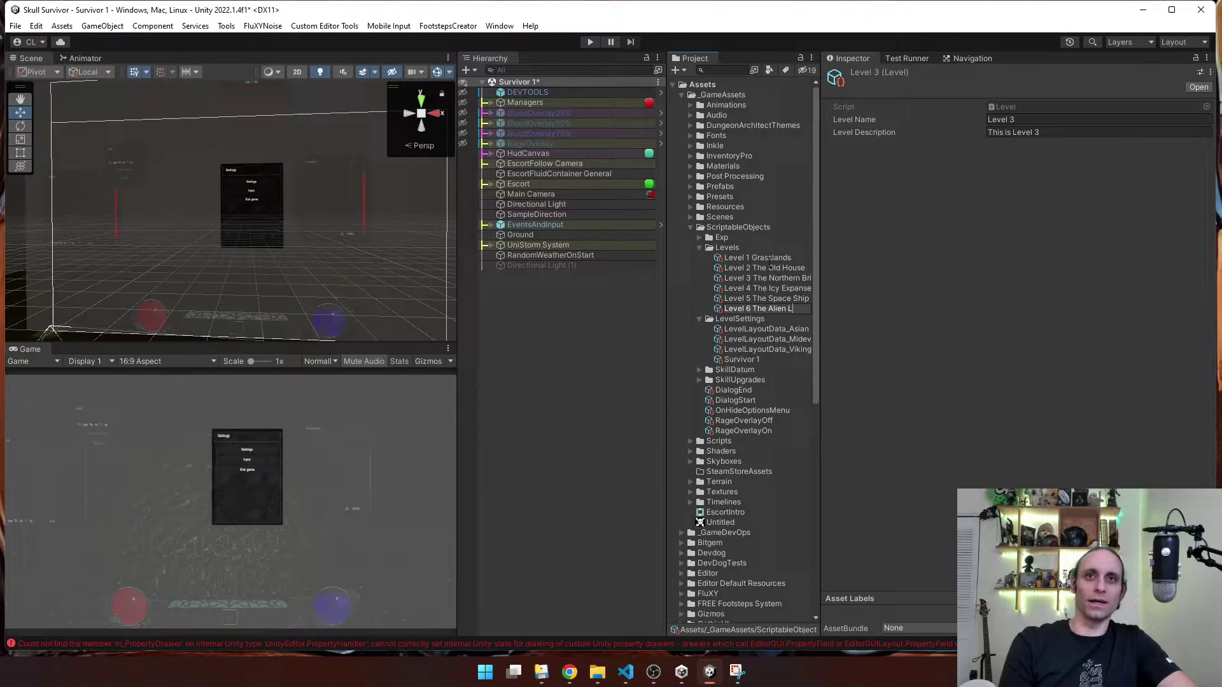
text(ands)
key(Return)
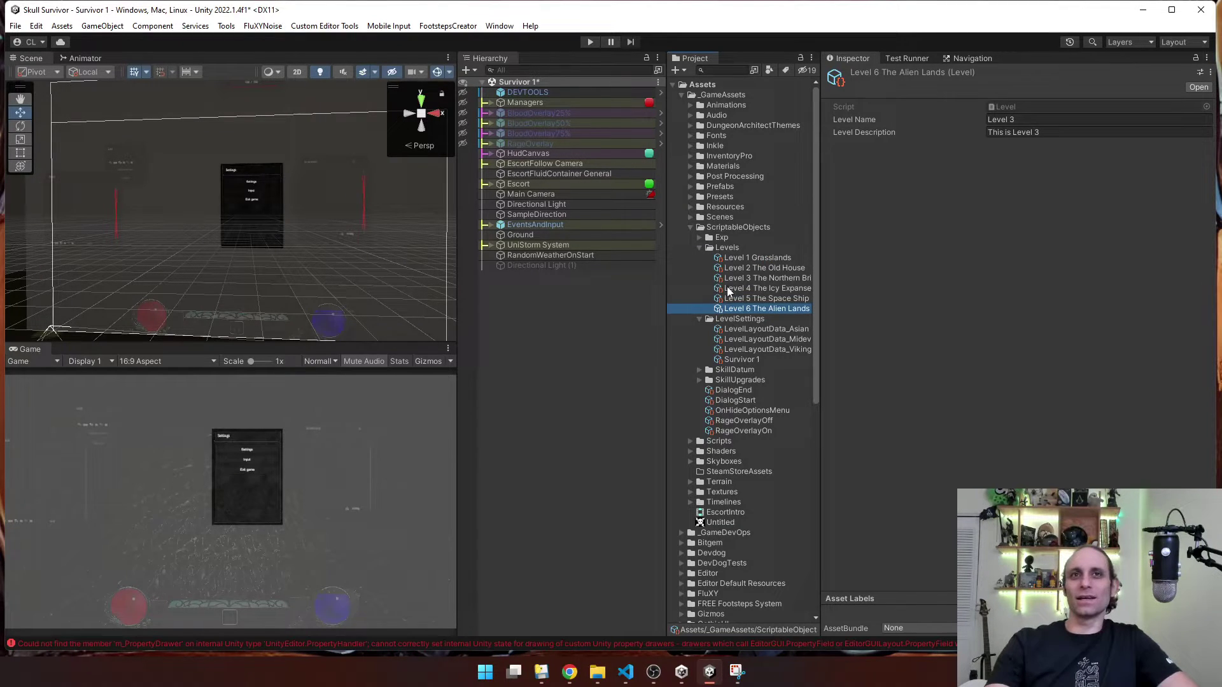
drag(821, 300, 849, 301)
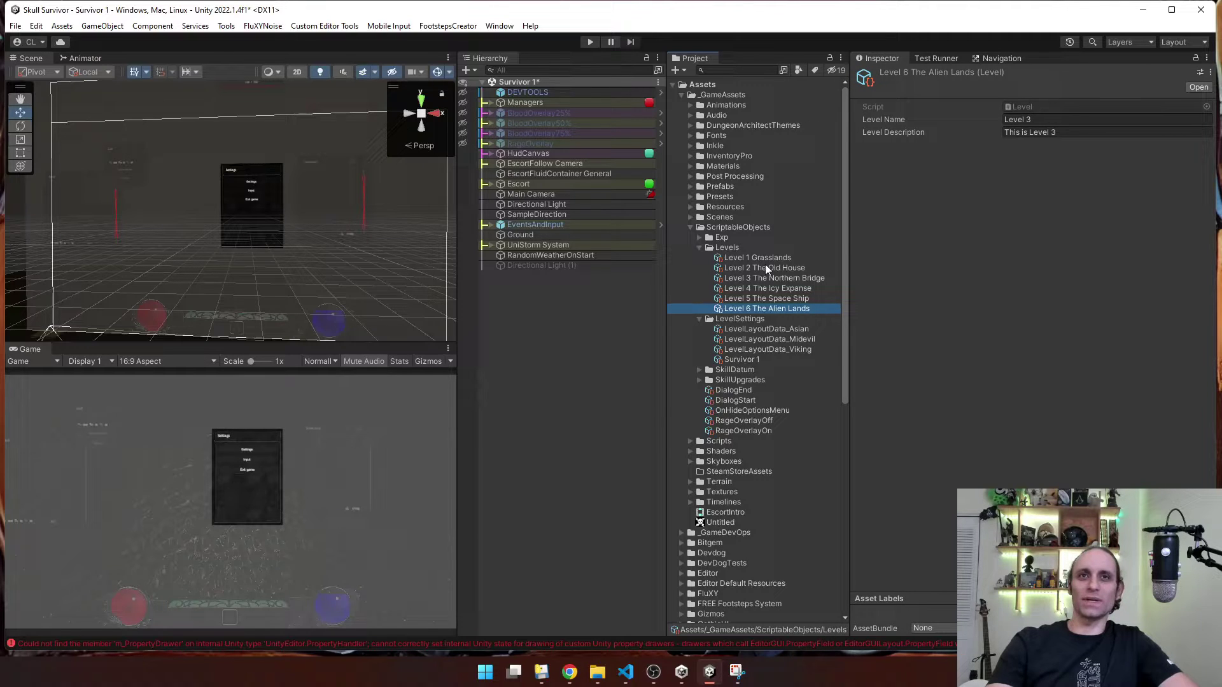
click(764, 259)
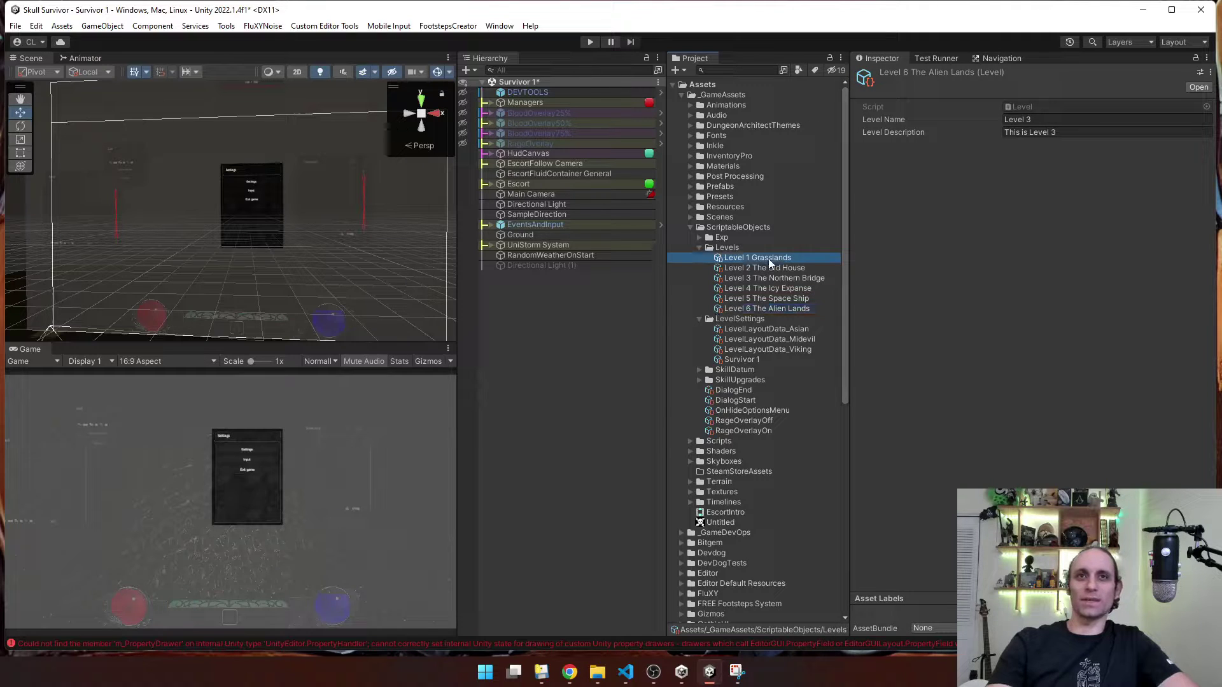
Open Level.cs and duplicate the LevelDescription line, changing the copy's type to Material
double_click(1031, 106)
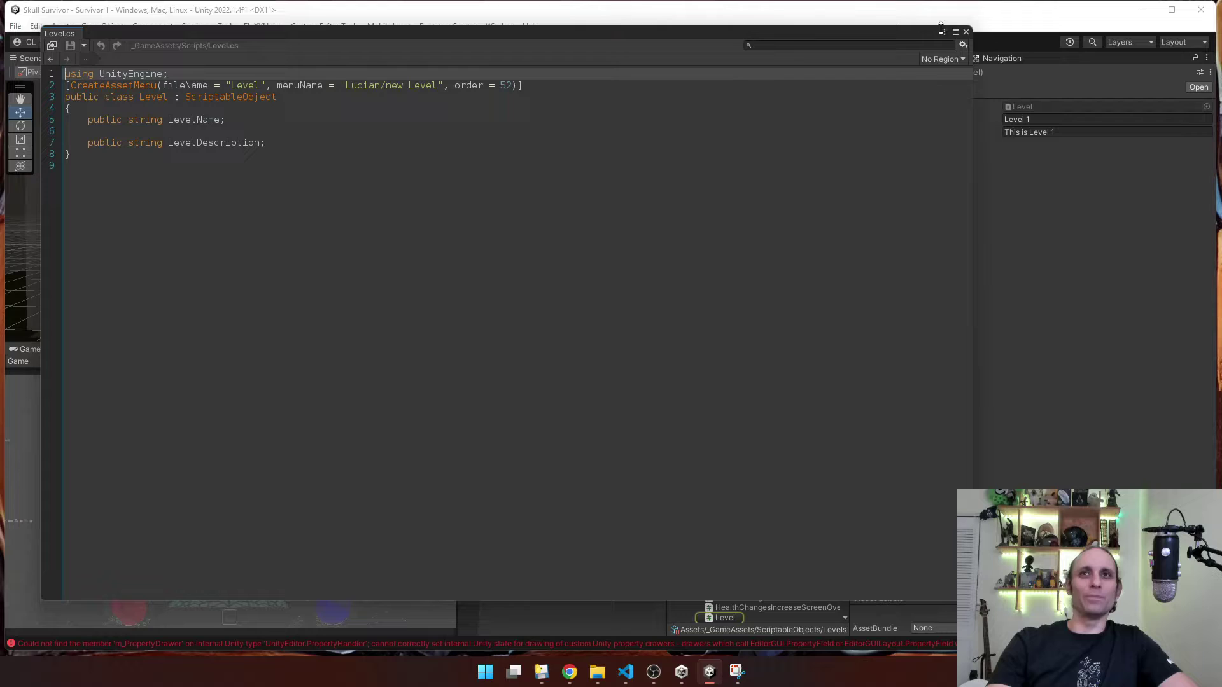
click(368, 144)
key(ctrl+d)
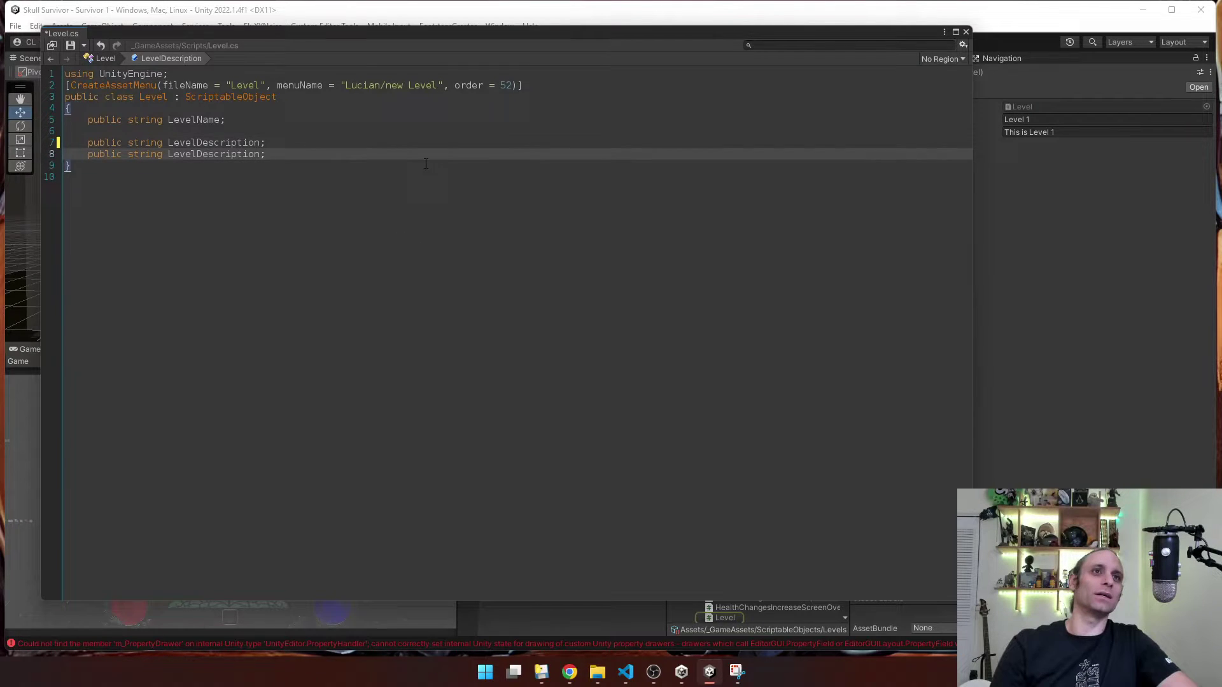
key(Return)
key(Down)
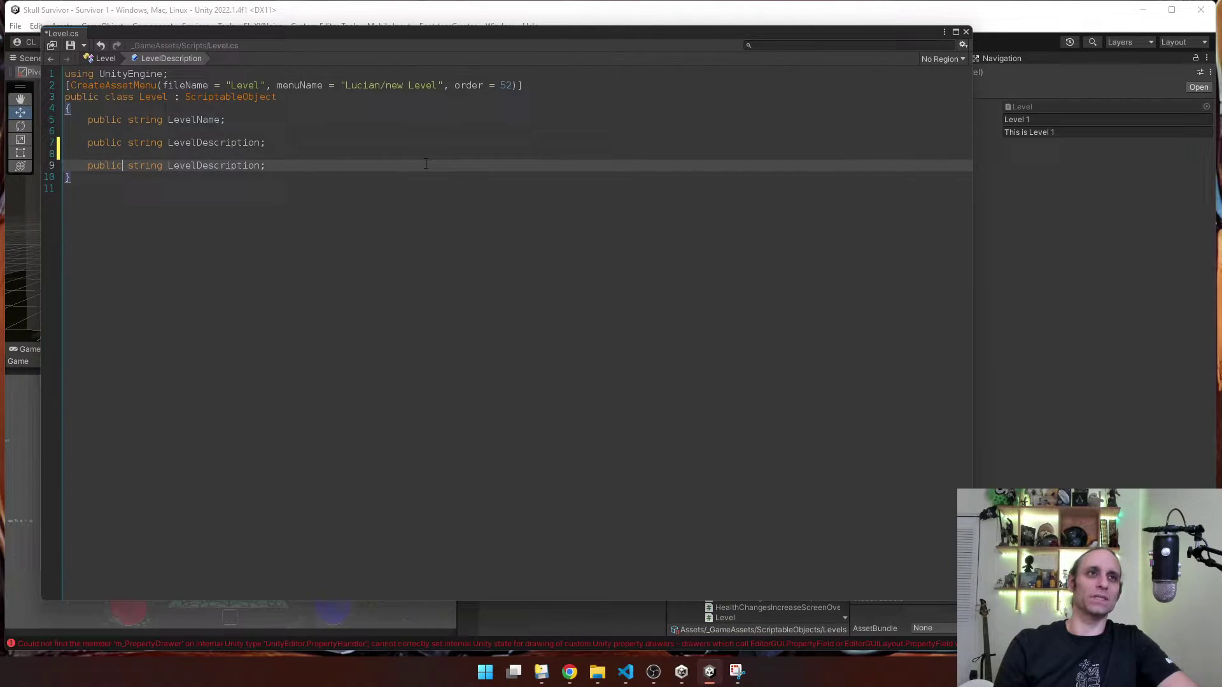
key(ctrl+shift+Right)
key(ctrl+shift+Right)
text(Material)
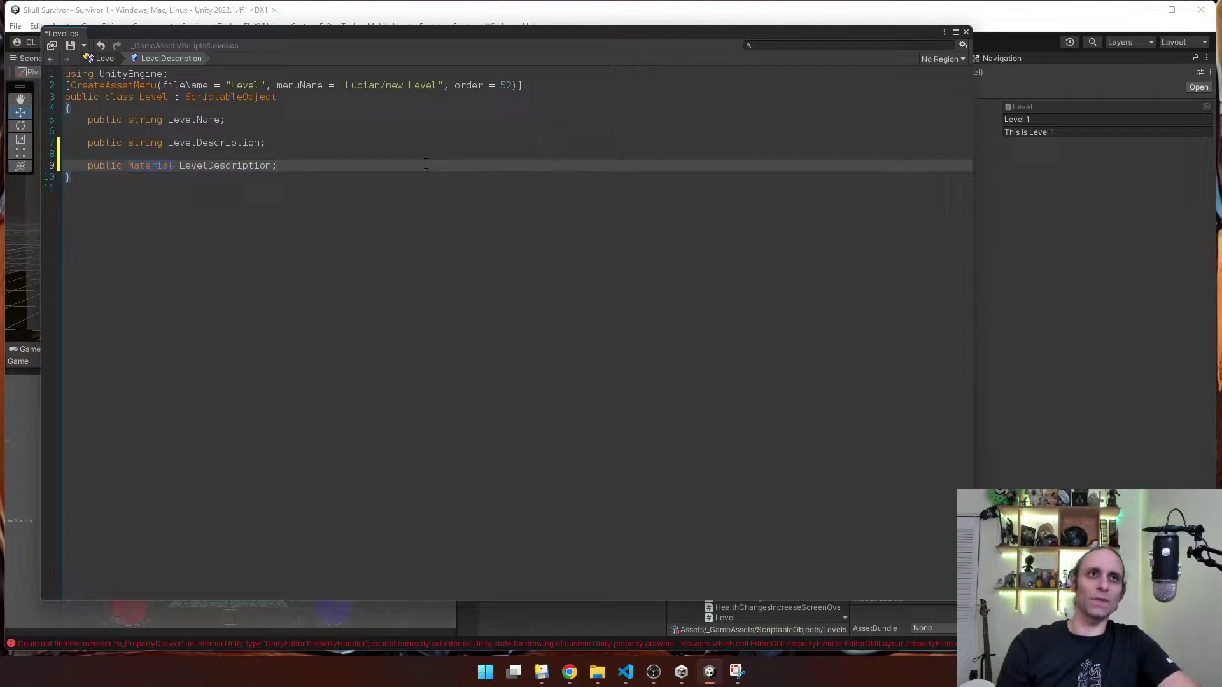
Name the new field LevelGroundMaterial, save the script and close the code editor
key(Left)
key(ctrl+shift+Left)
text(Level)
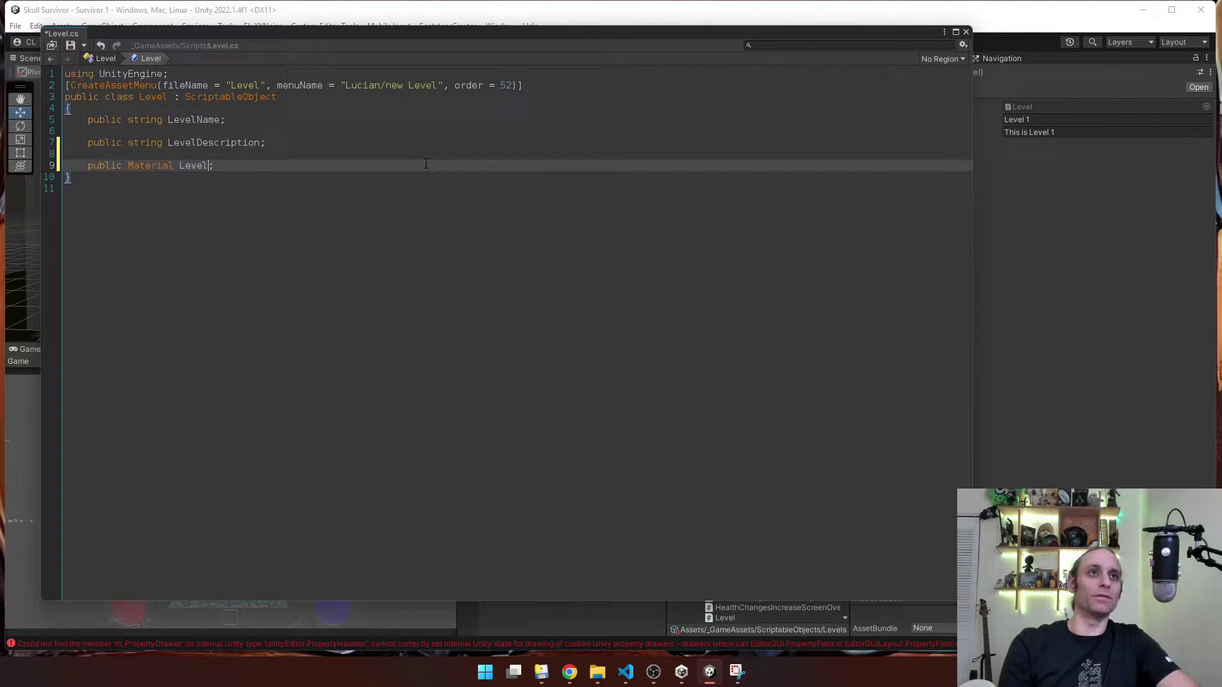
text(Material)
key(ctrl+s)
key(Return)
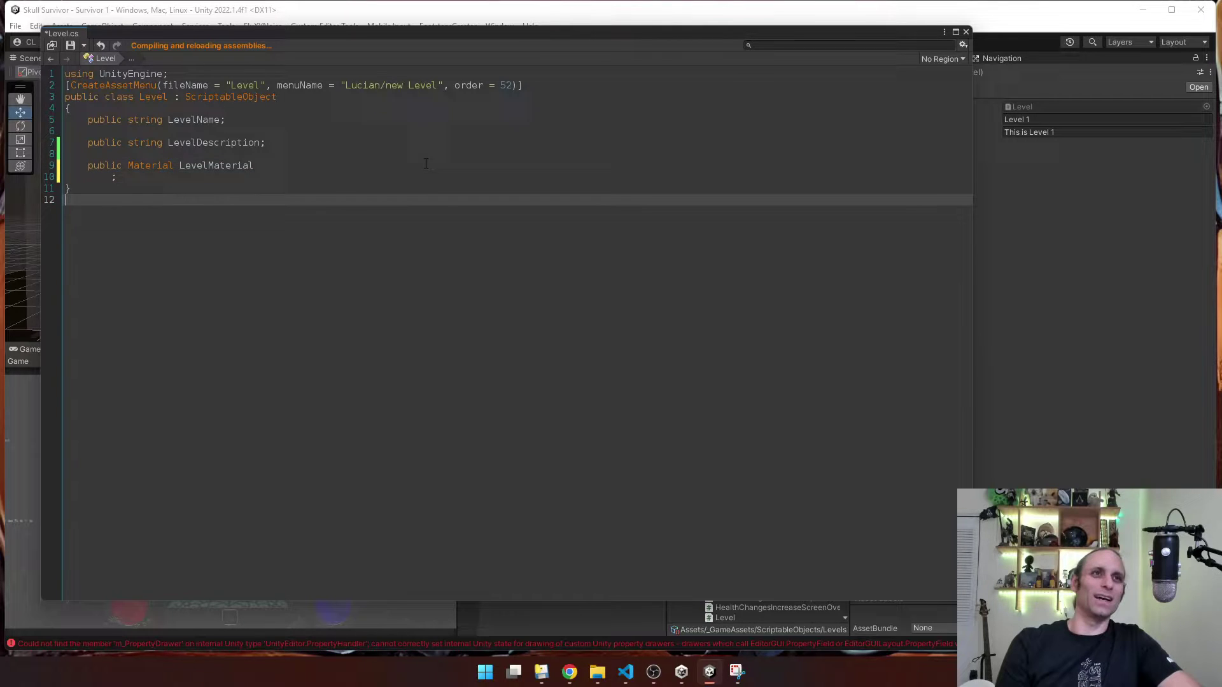
key(ctrl+z)
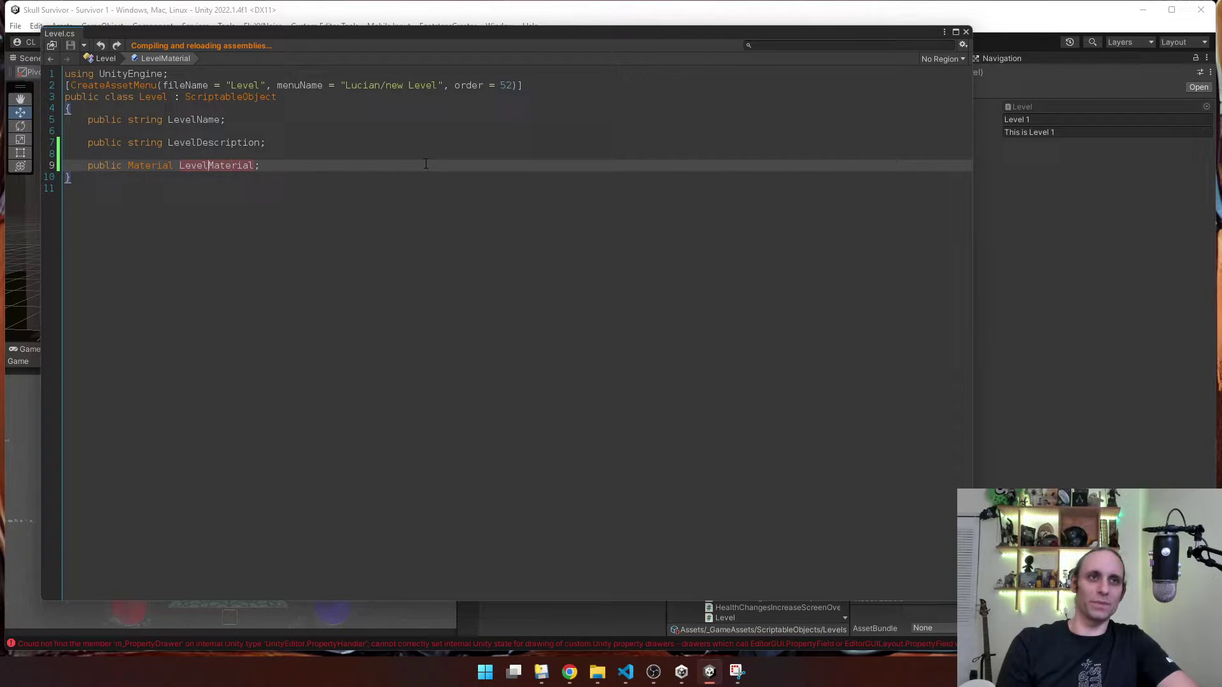
text(Ground)
key(Down)
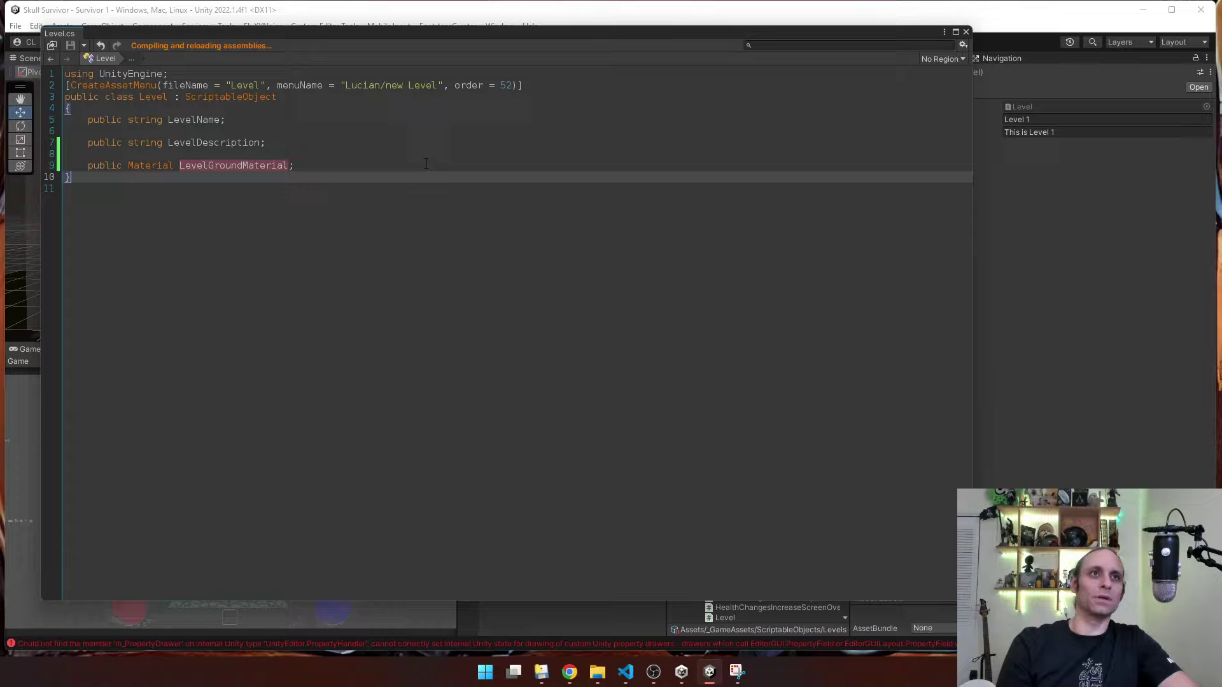
key(Down)
click(966, 31)
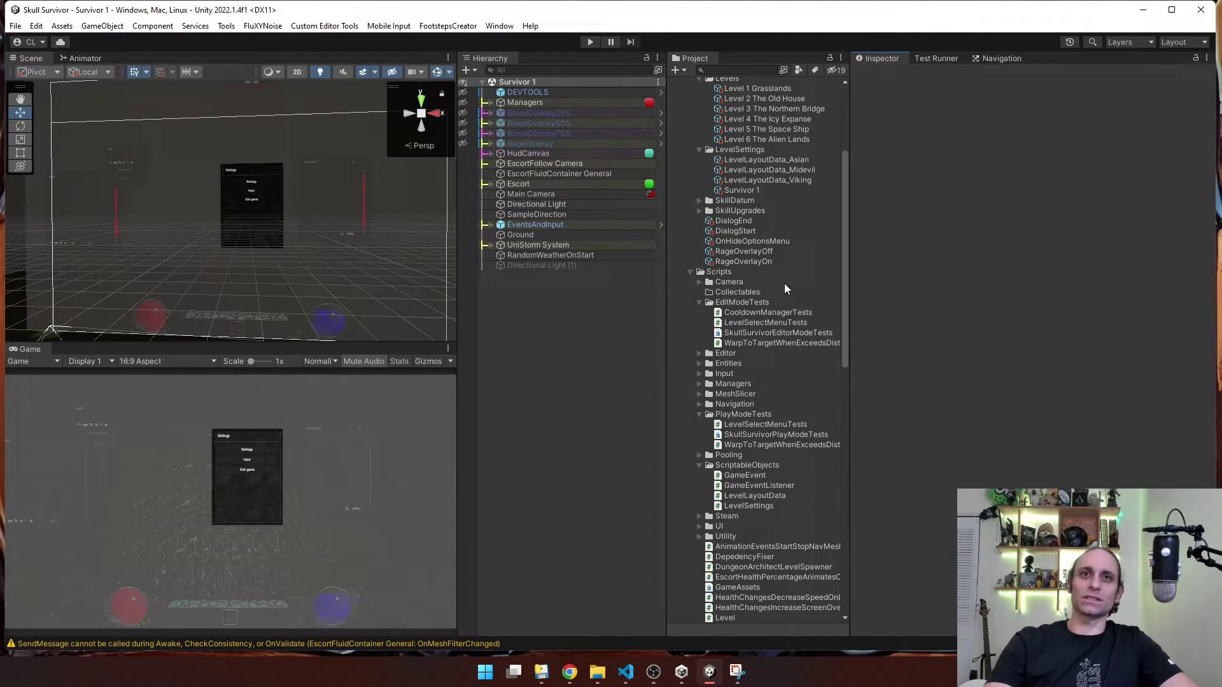
Assign GrassGround as Level 1 Grasslands' Level Ground Material
scroll(784, 289, up, 5)
click(754, 248)
click(755, 257)
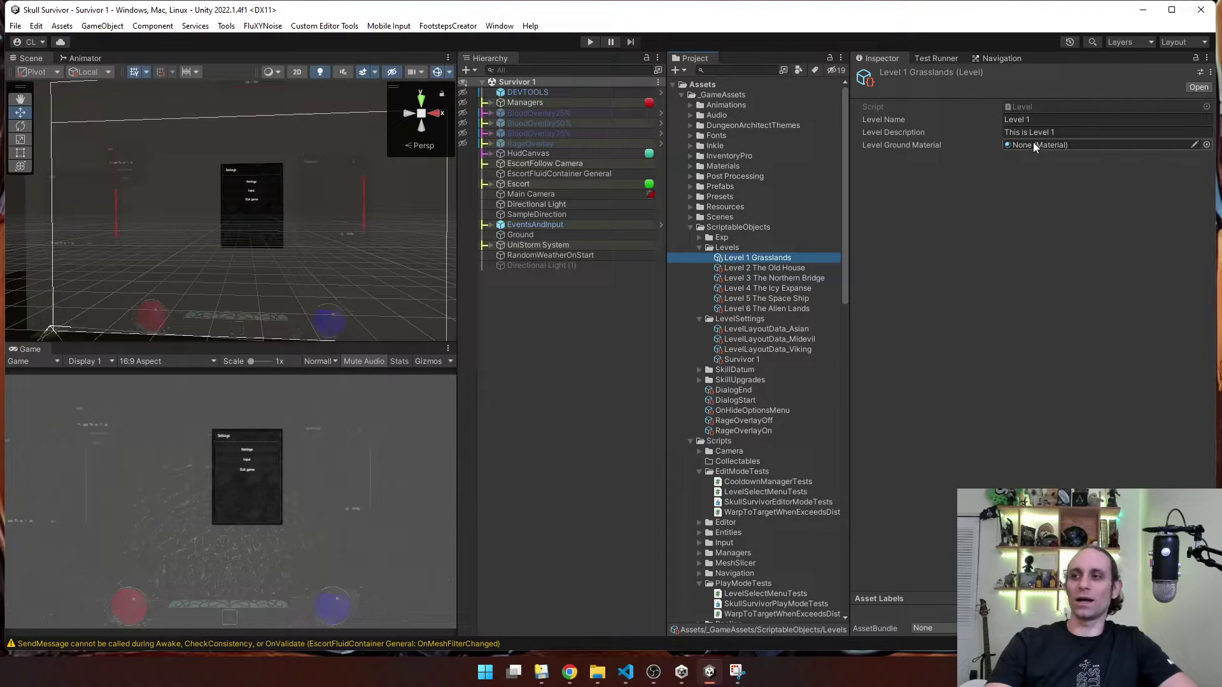
click(1206, 145)
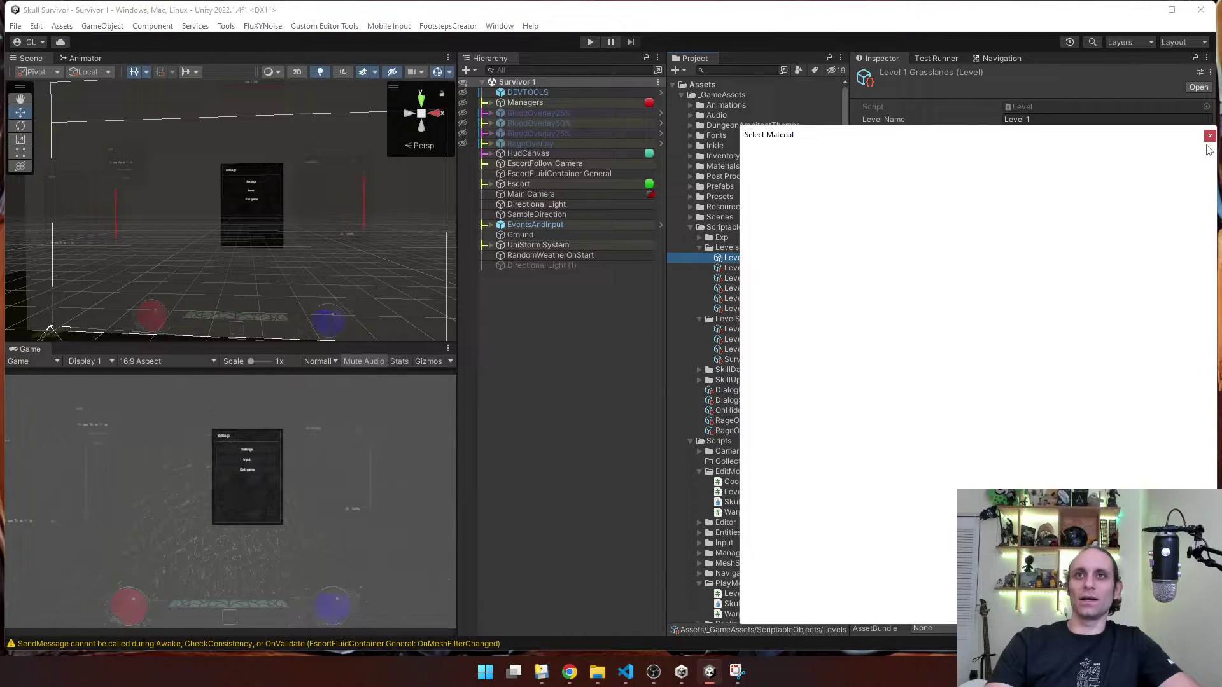
text(gra)
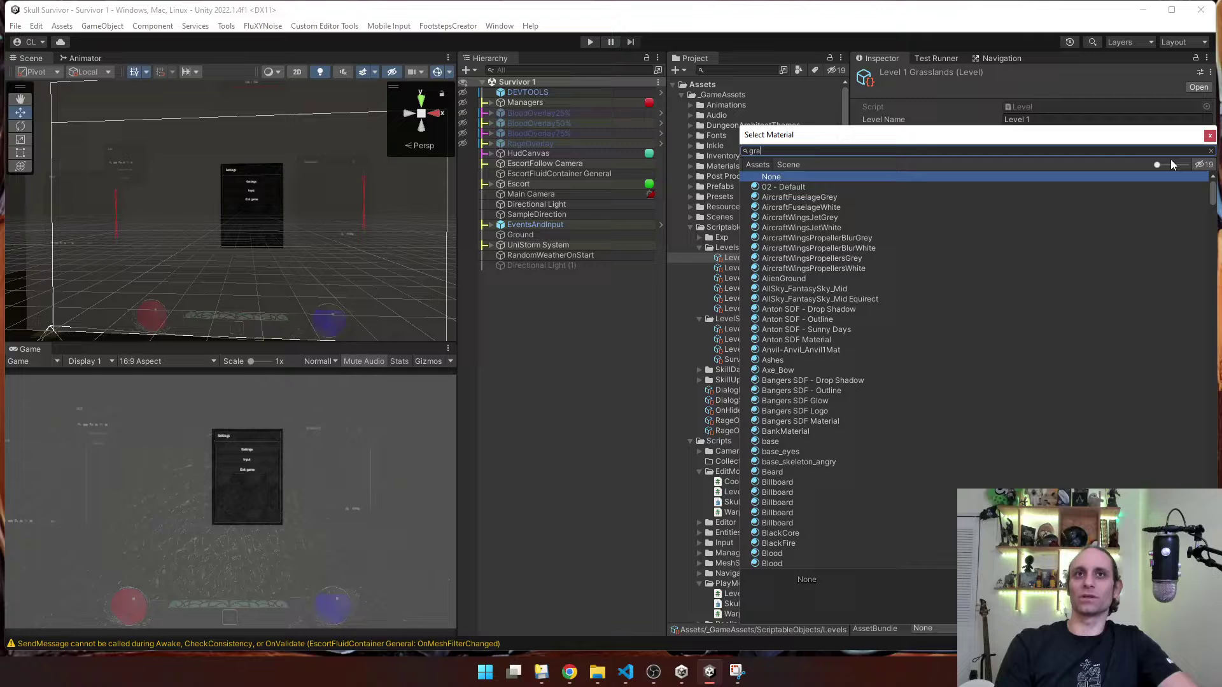
text(ssgro)
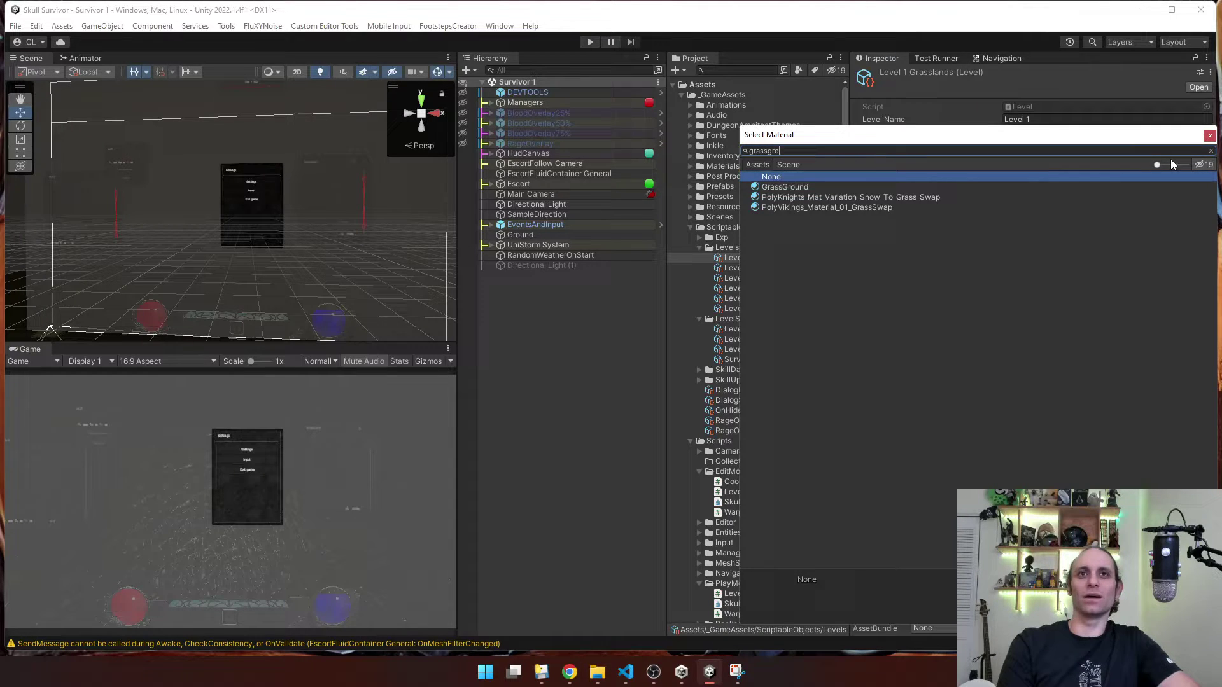
text(und)
key(Down)
key(Return)
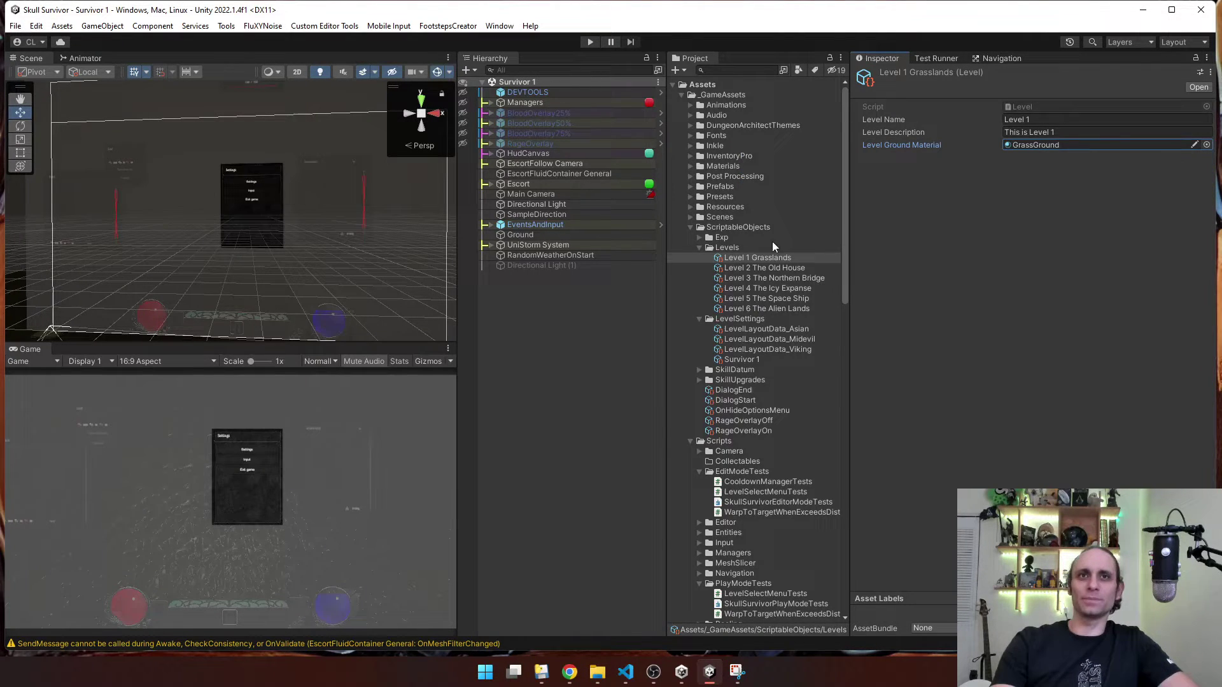
Assign WoodenFloor to Level 2 and StoneRoad to Level 3 as ground materials
click(767, 268)
click(1206, 144)
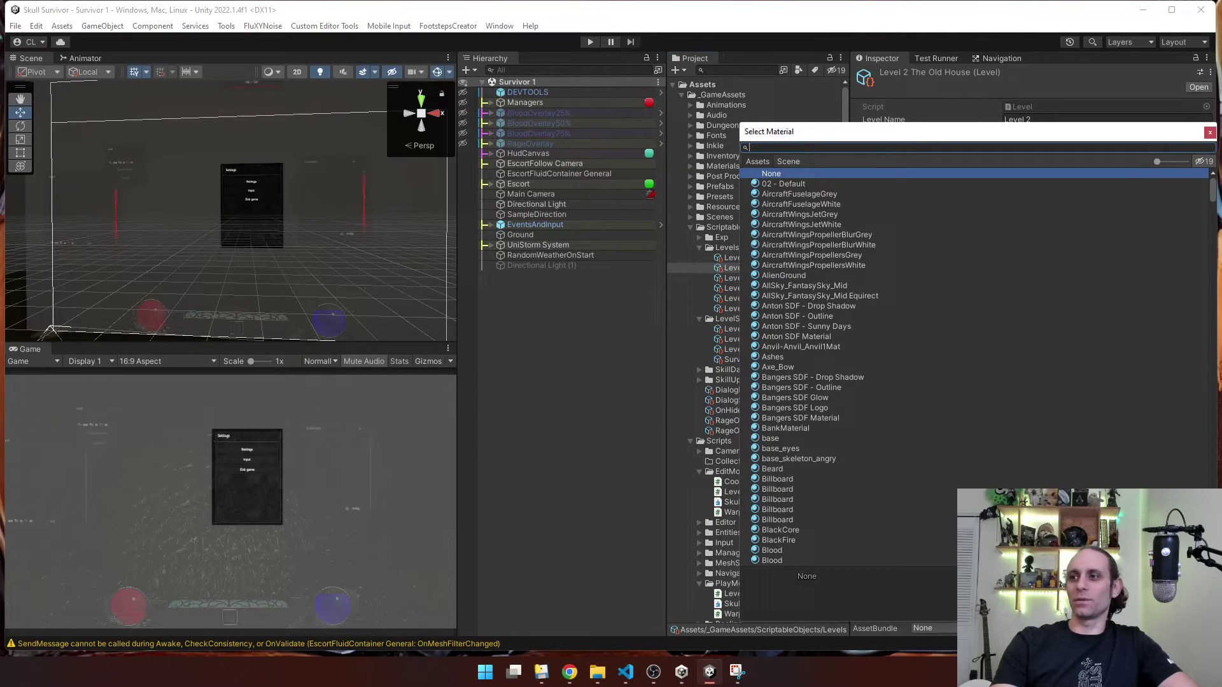
text(wooden)
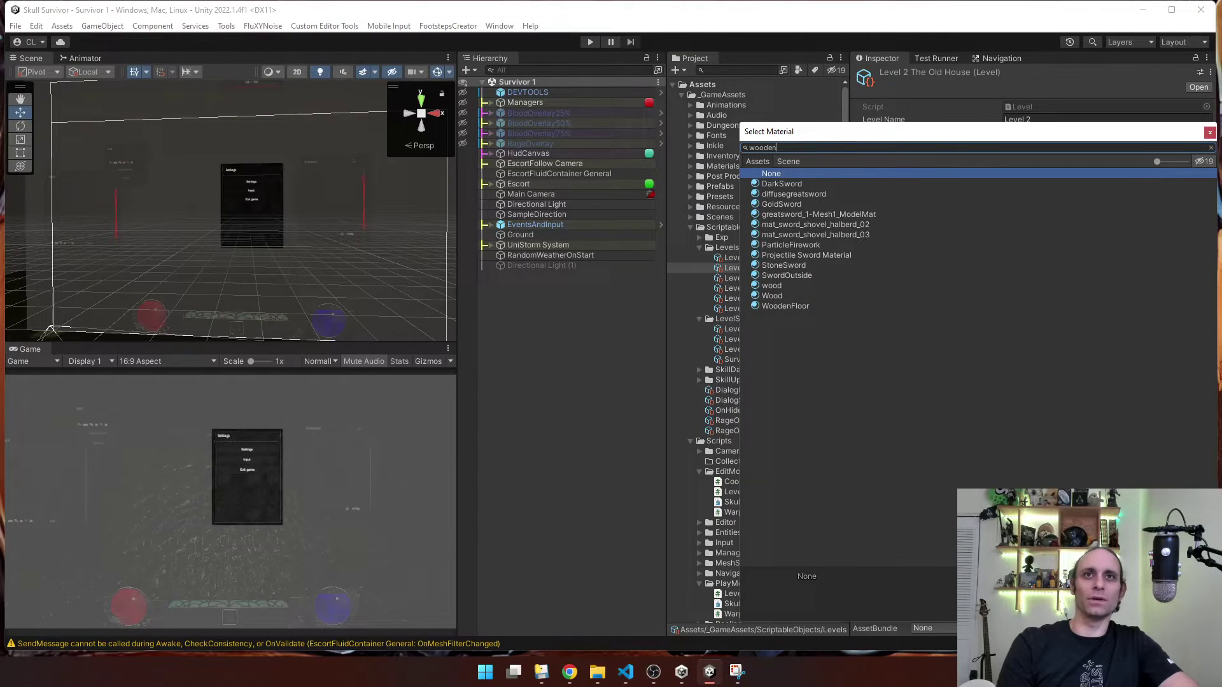
text(flo)
key(Down)
key(Return)
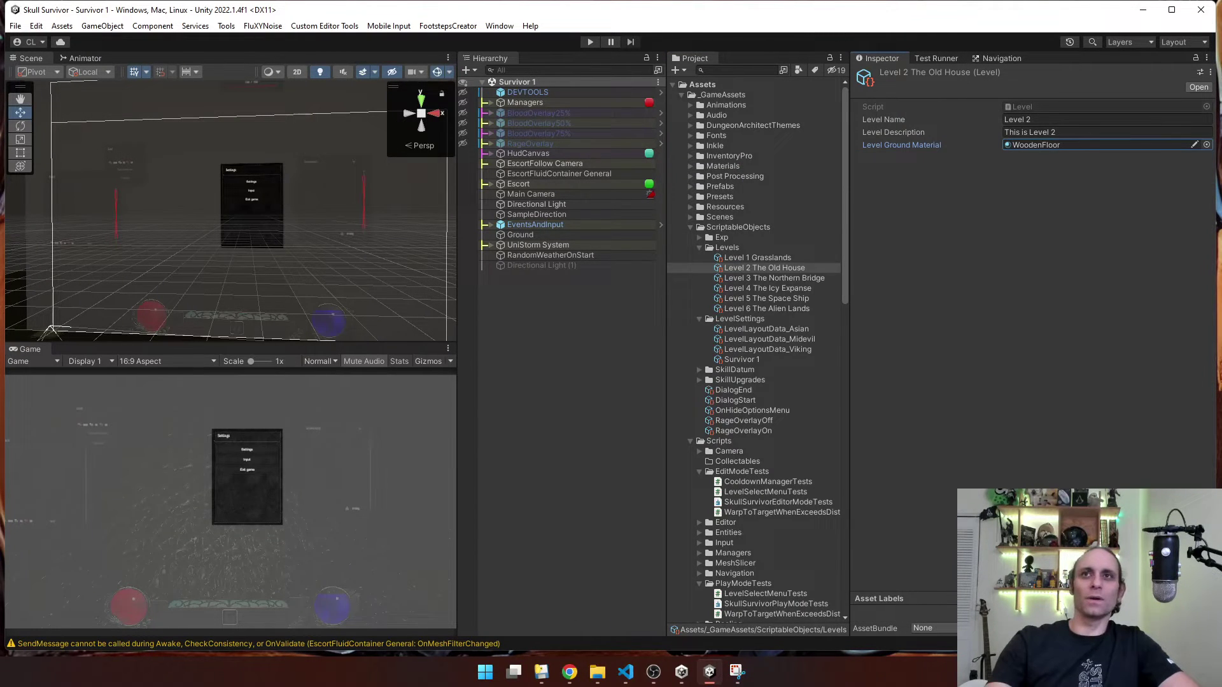
click(785, 280)
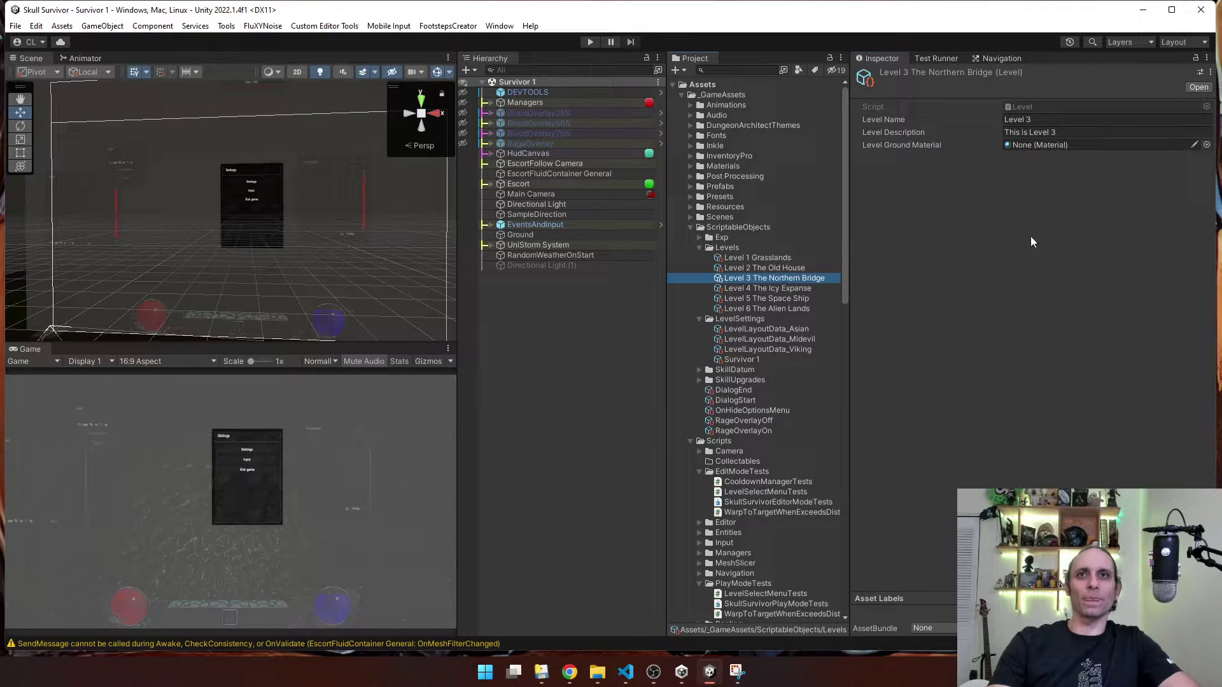
click(1206, 146)
text(stone)
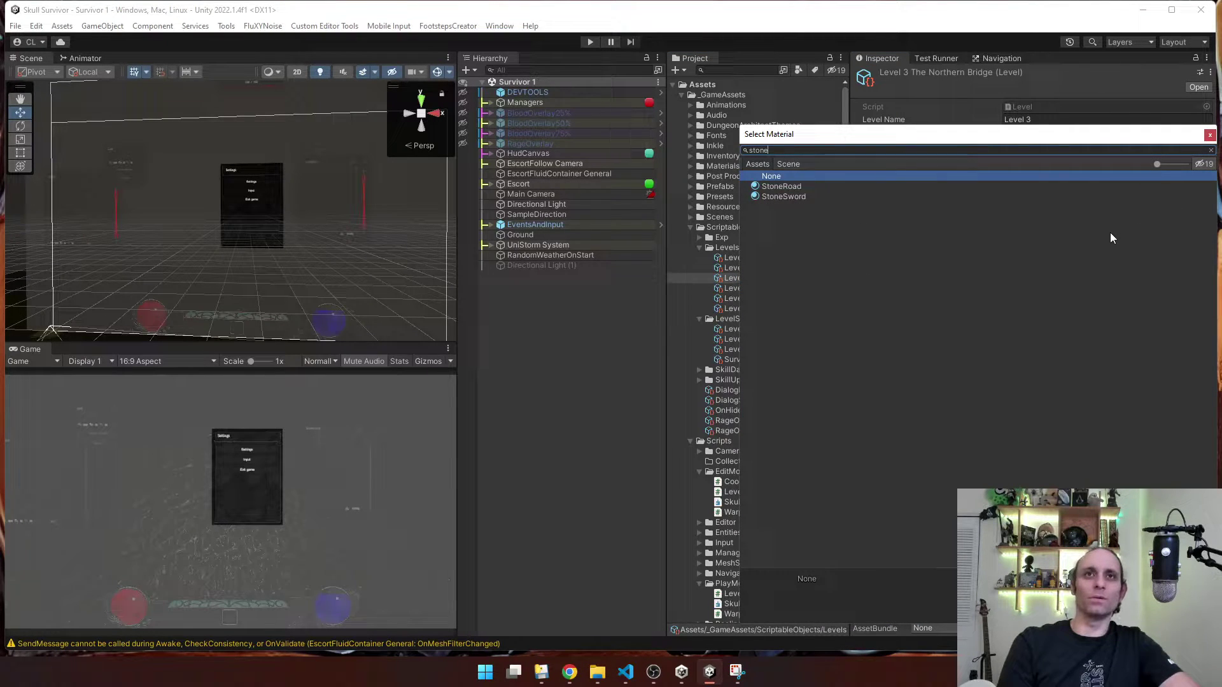
key(Escape)
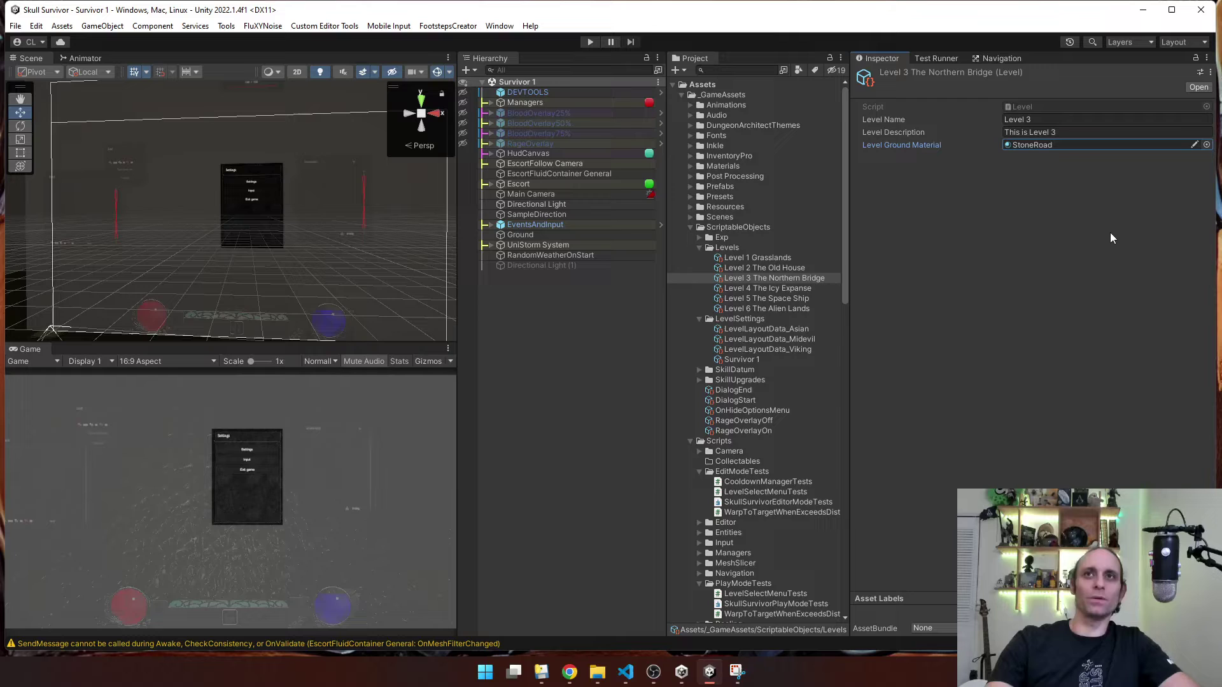
Assign IceFloor to Level 4 and MetalFloor to Level 5 as ground materials
click(785, 288)
click(1207, 146)
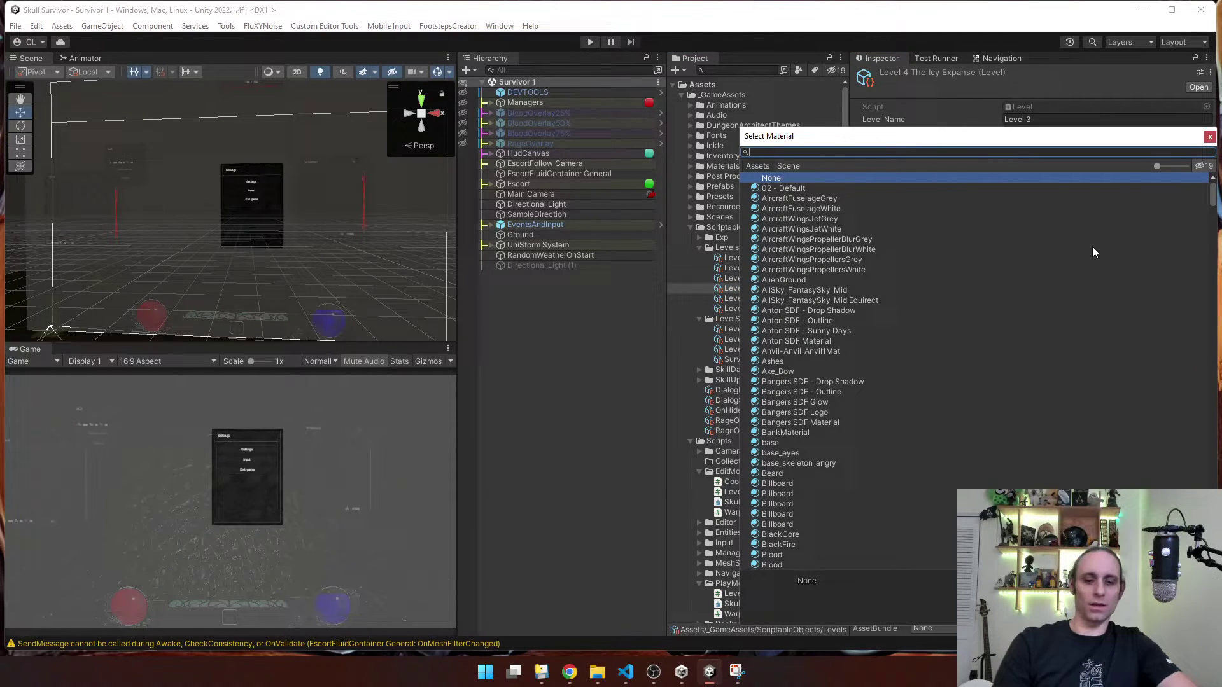
text(Ice)
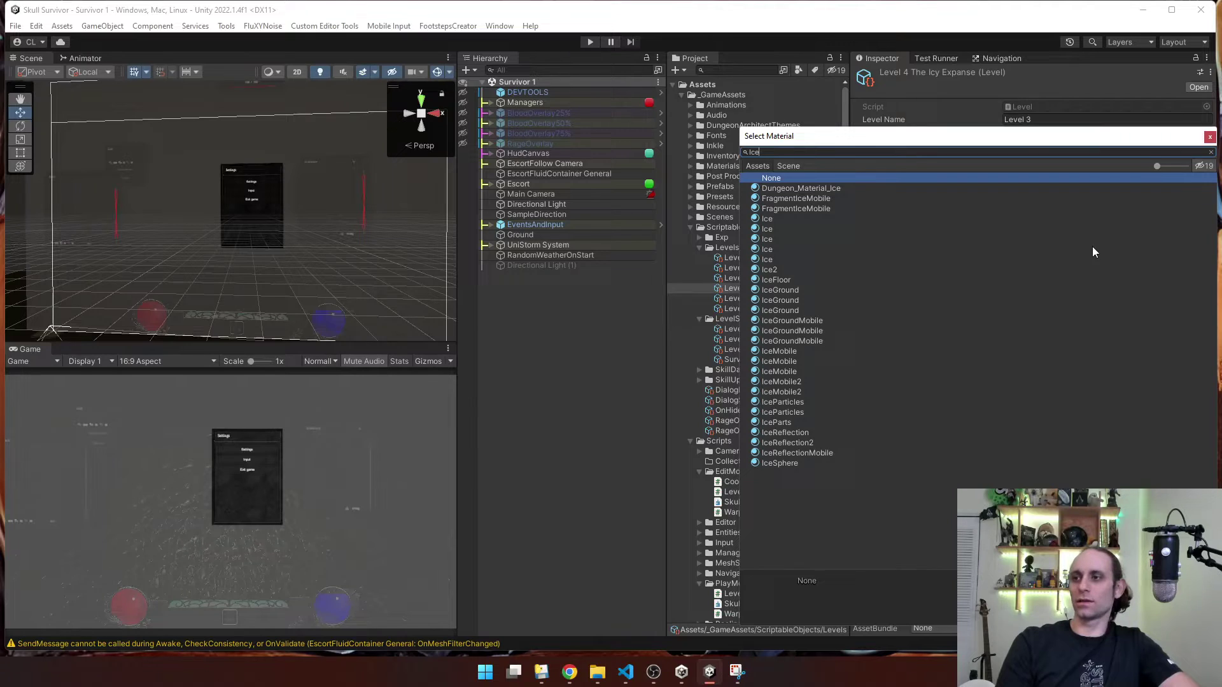
text(fly)
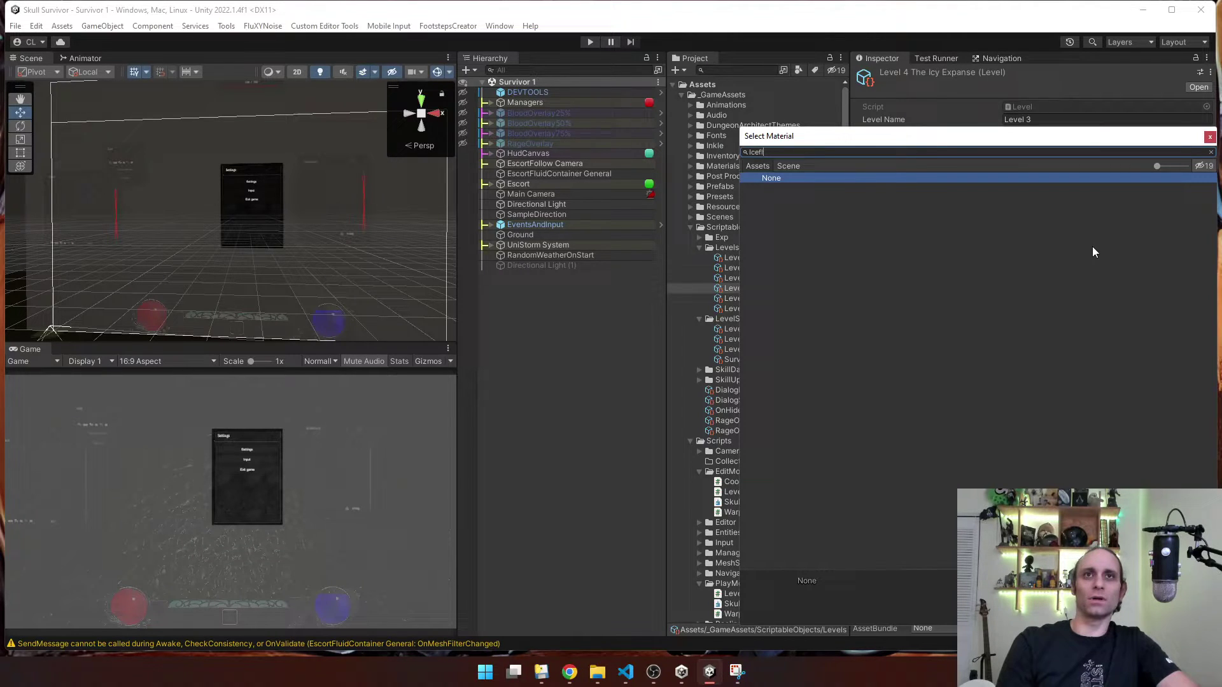
text(o)
key(Down)
key(Return)
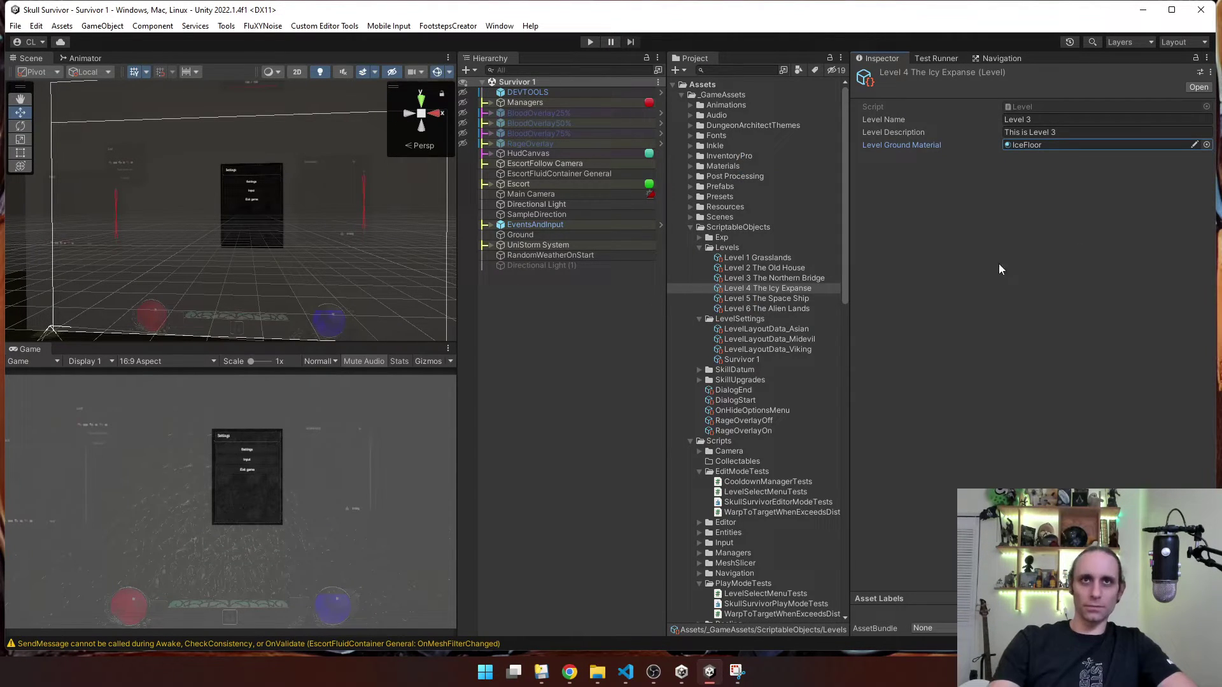
key(Down)
click(1206, 144)
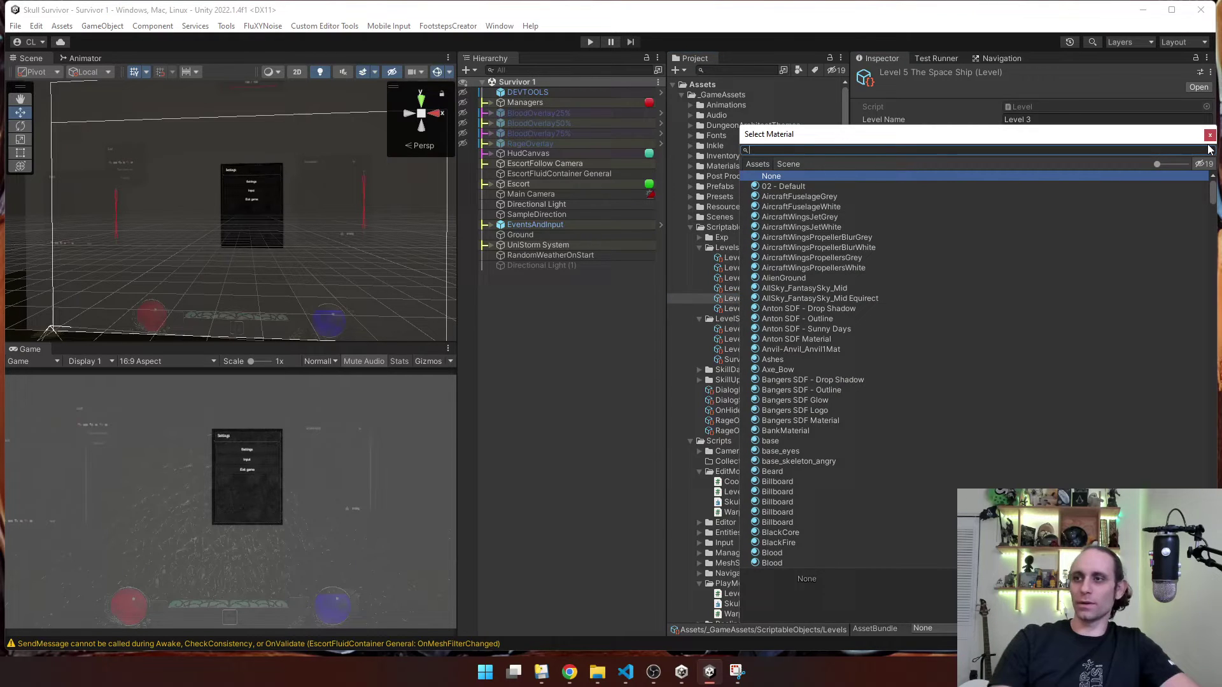
text(Metal)
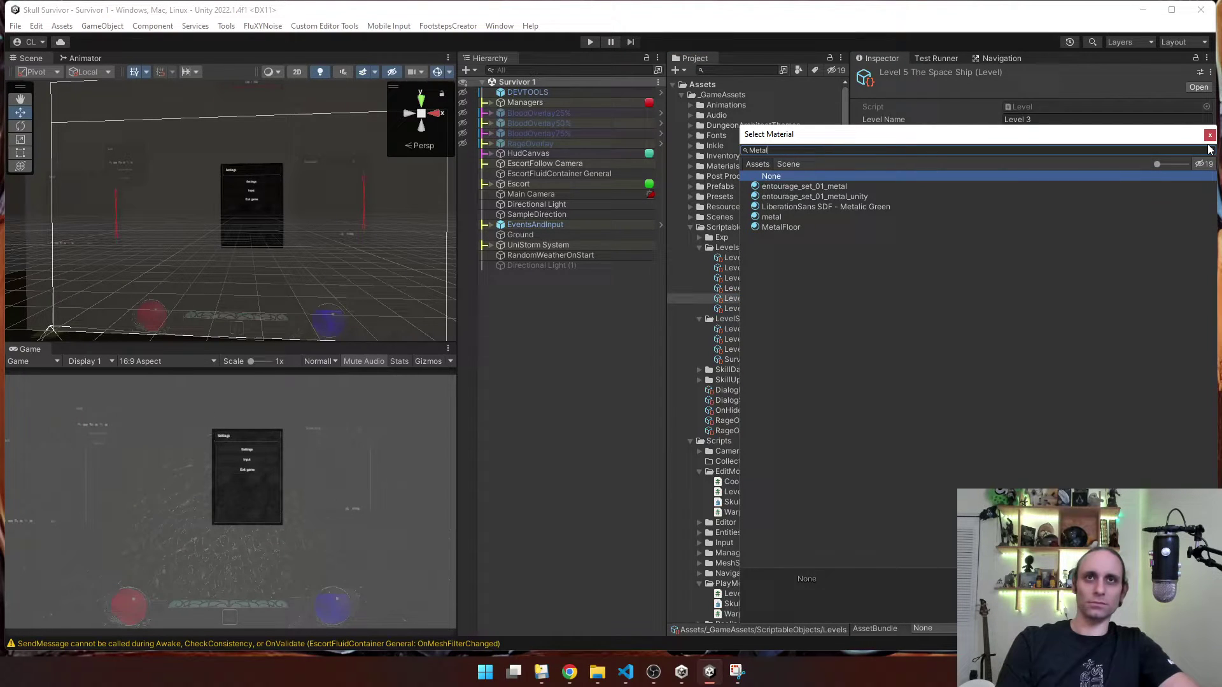
key(Down)
key(Down)
key(Down)
key(Down)
key(Down)
key(Return)
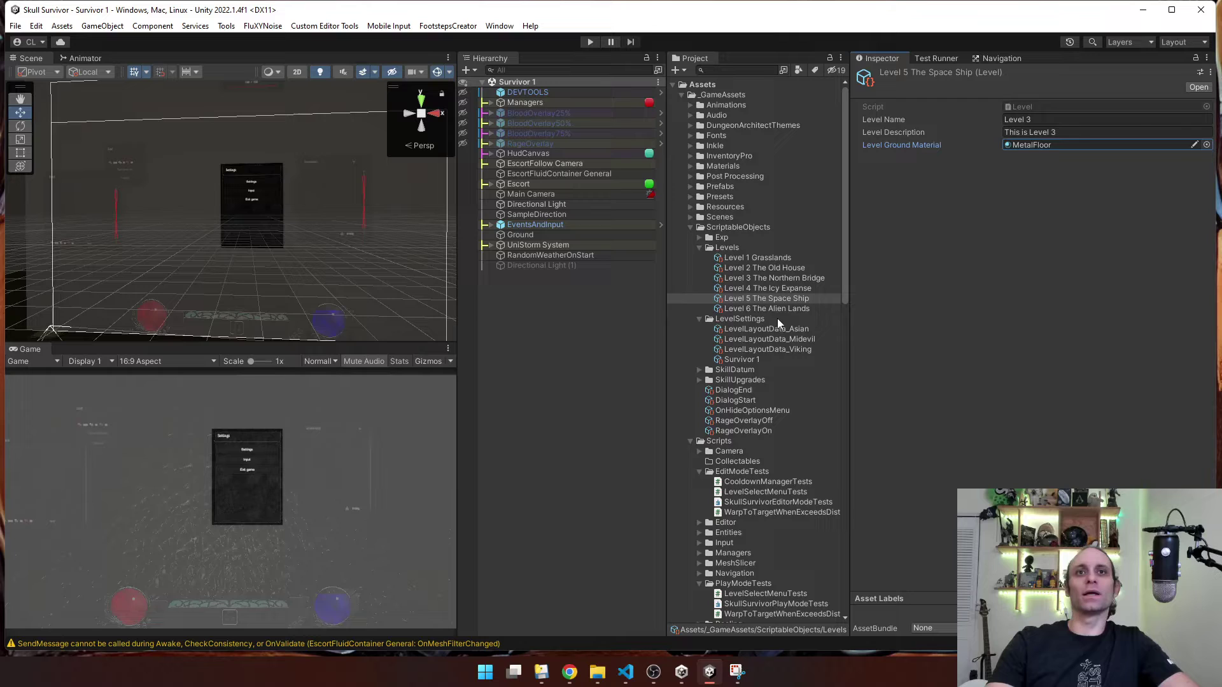
Assign AlienGround to Level 6, then check the Level 3, 2 and 1 assignments
key(Down)
click(1206, 145)
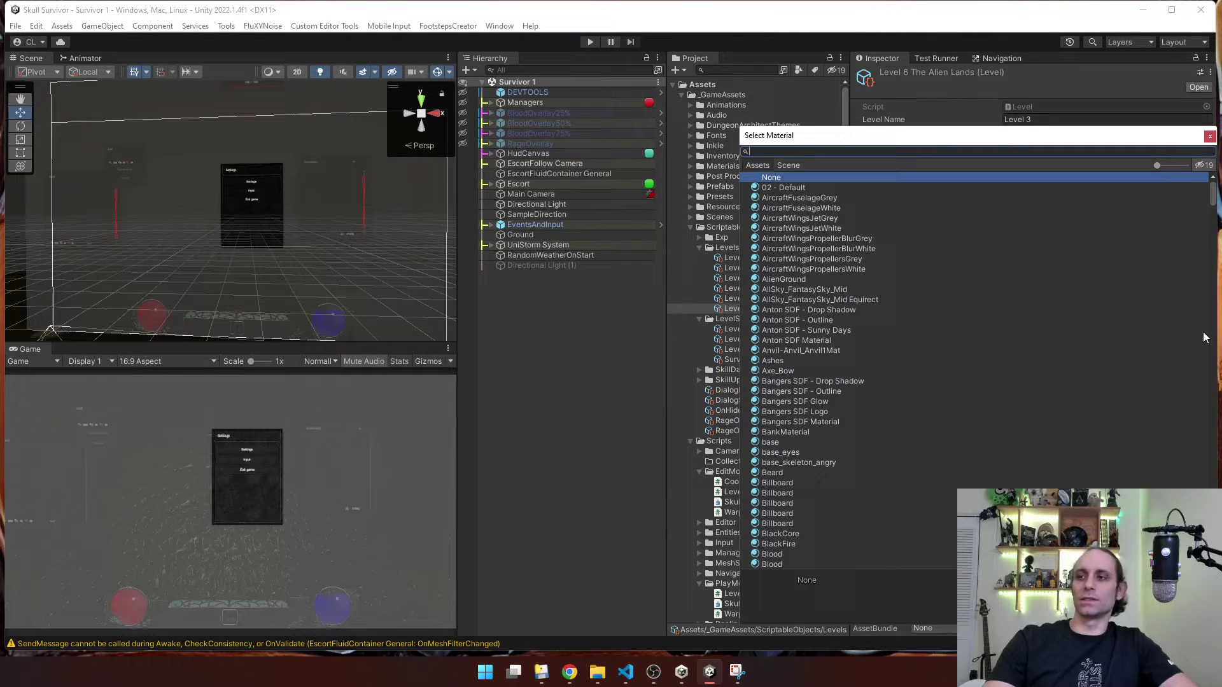
text(Alien)
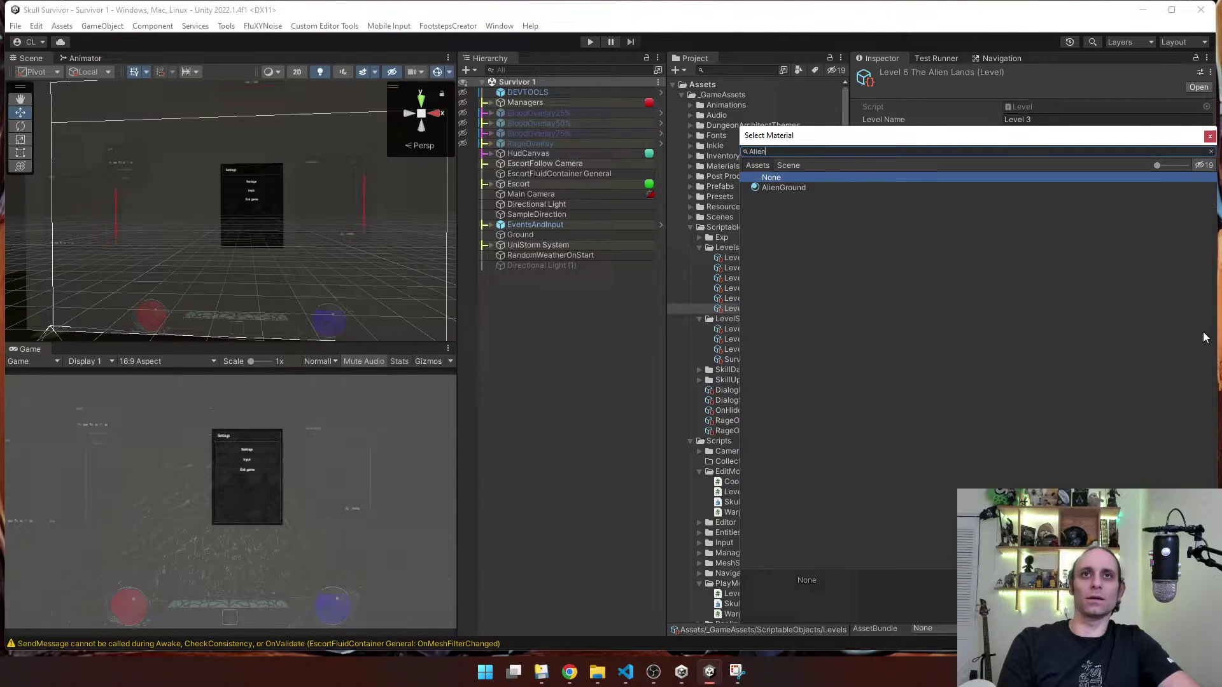
key(Down)
key(Return)
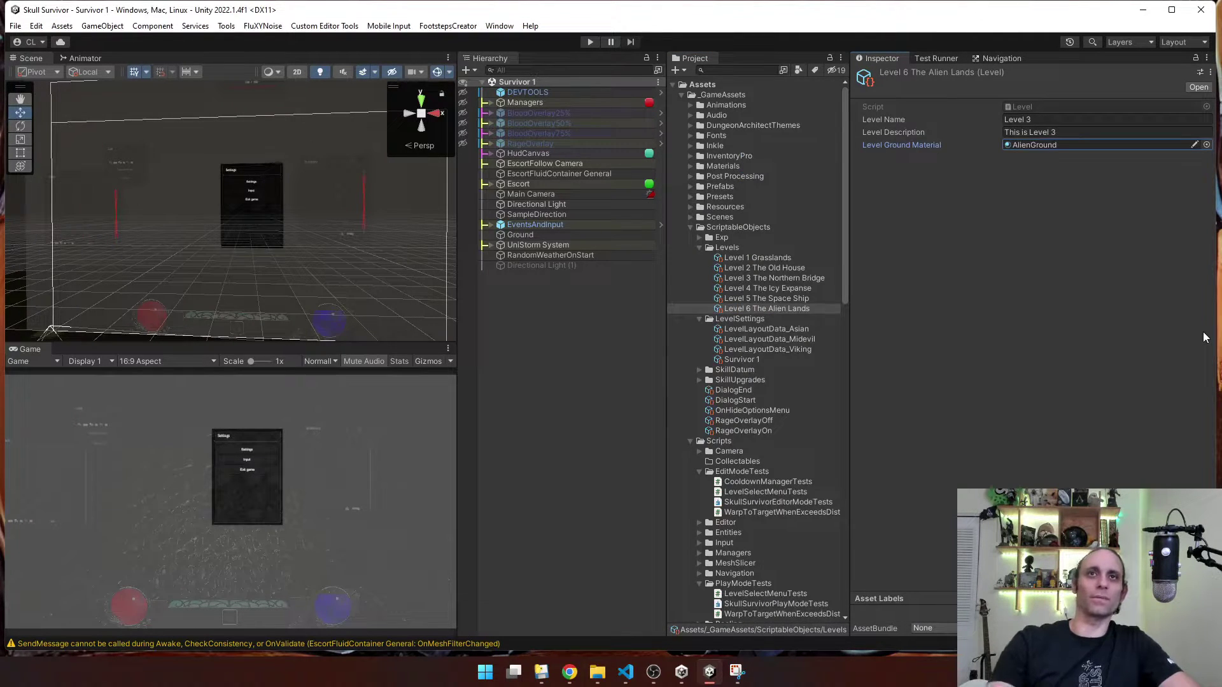
click(761, 278)
click(757, 267)
click(769, 258)
Name Level 1 'The Grasslands' with description 'Something is strange in the land. Fight your way through the horde to get answers.'
click(1064, 120)
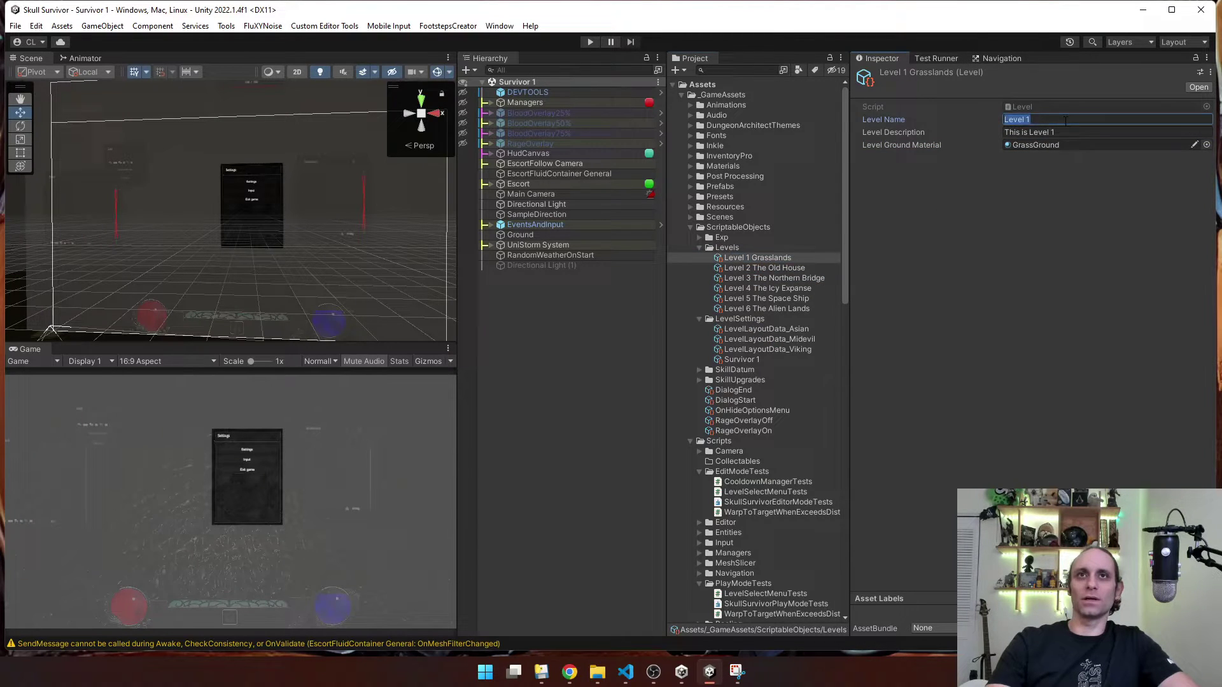
text(The G)
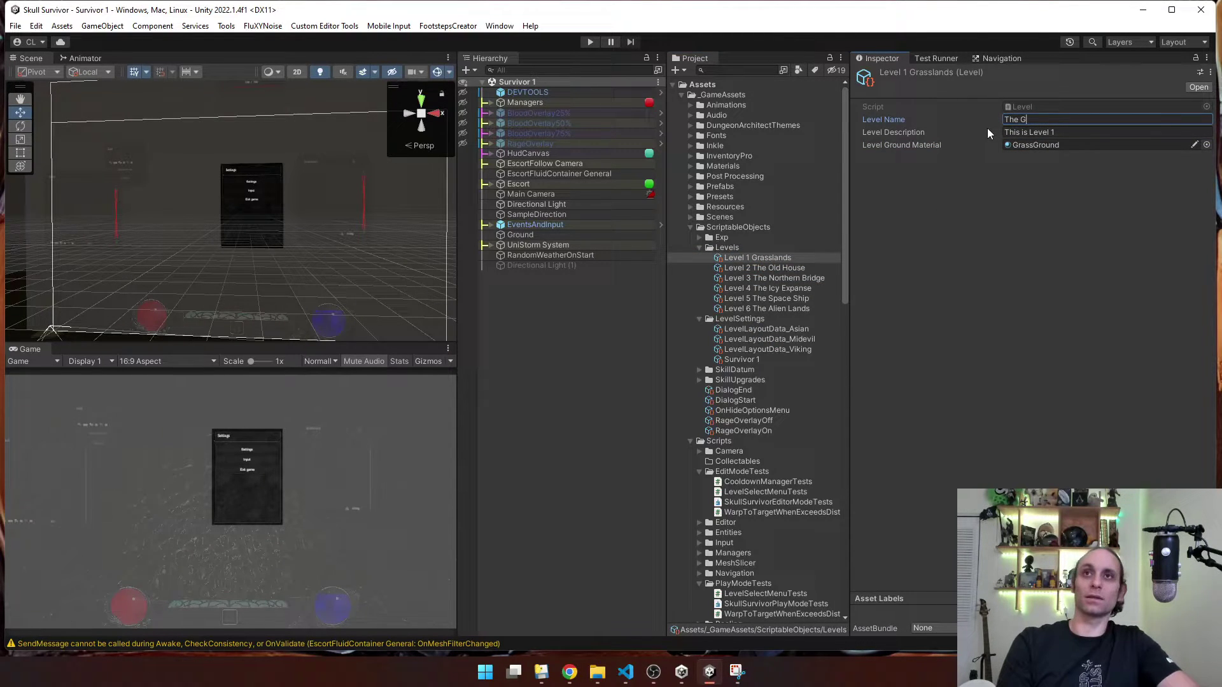
text(rasslands)
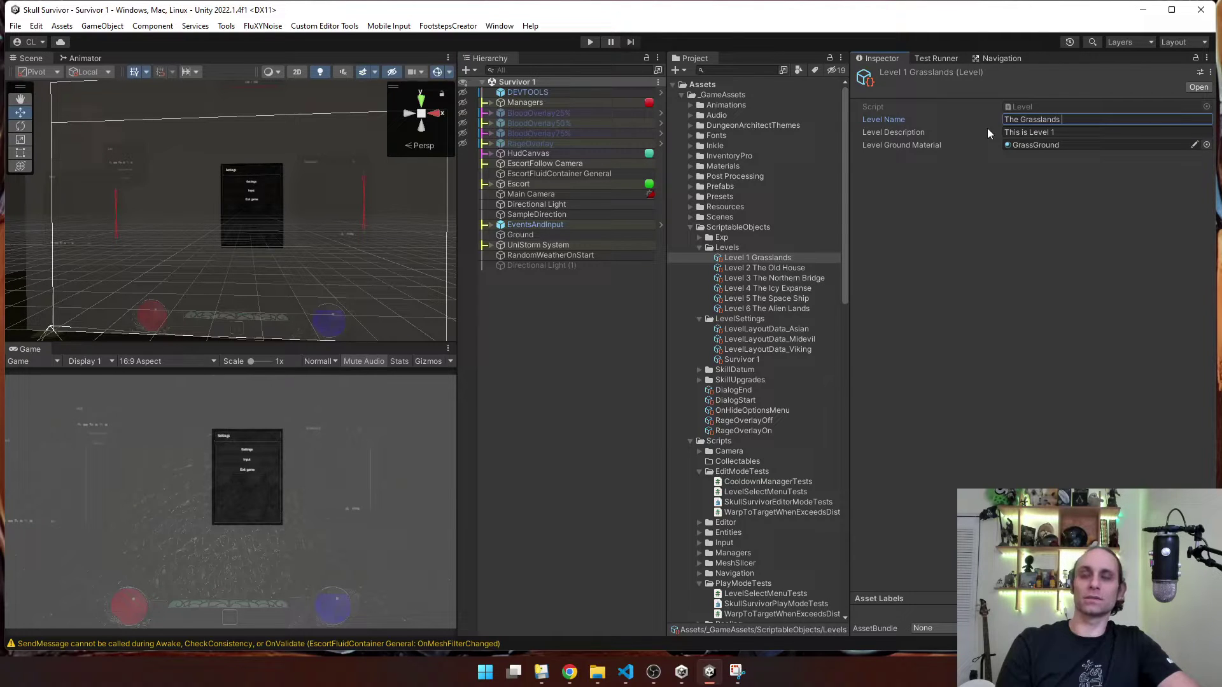
double_click(1079, 129)
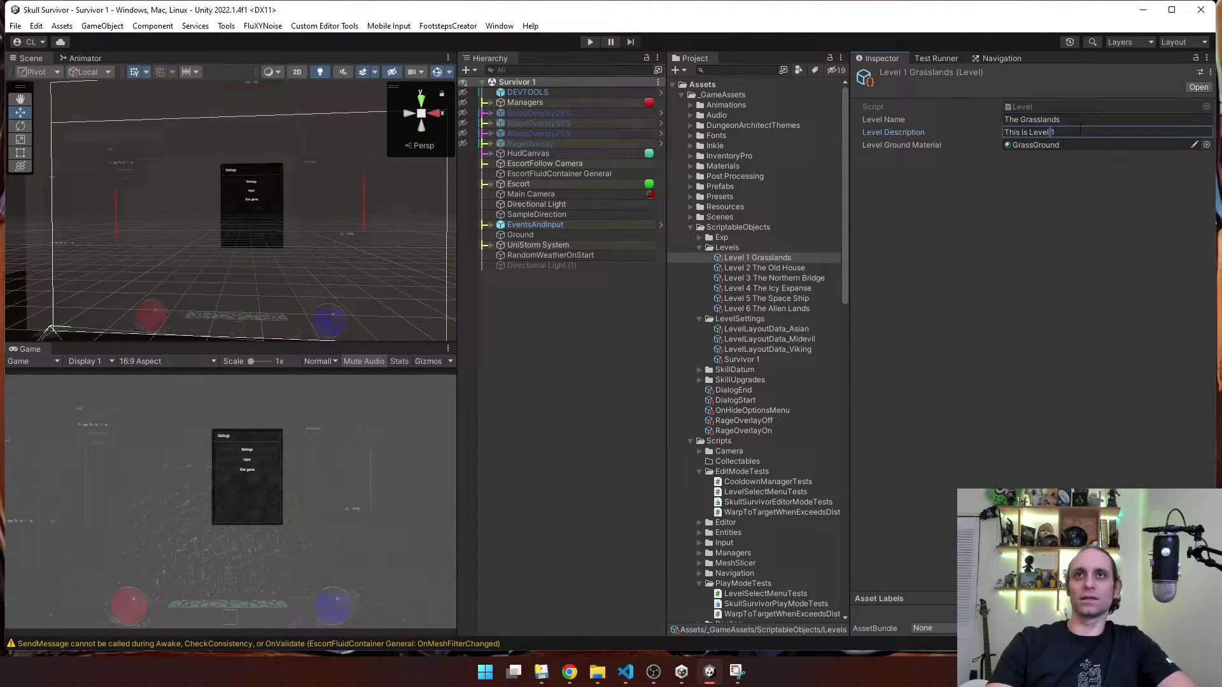
drag(1079, 134, 952, 146)
text(Some)
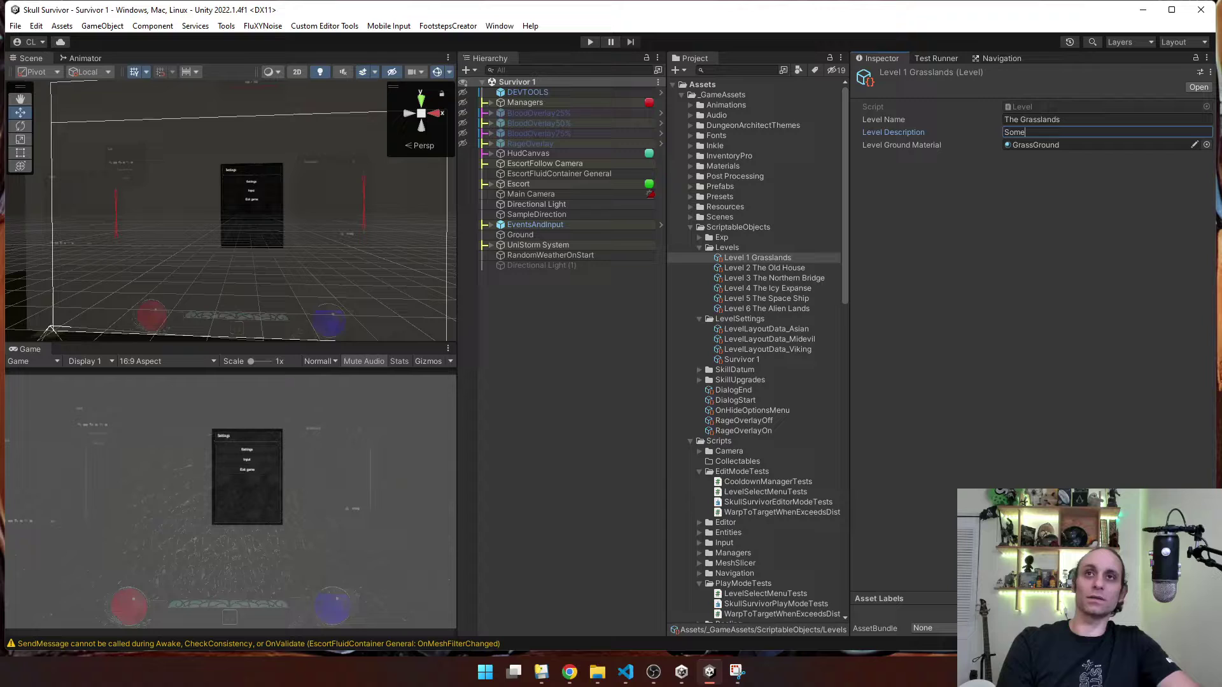
text(thing is str)
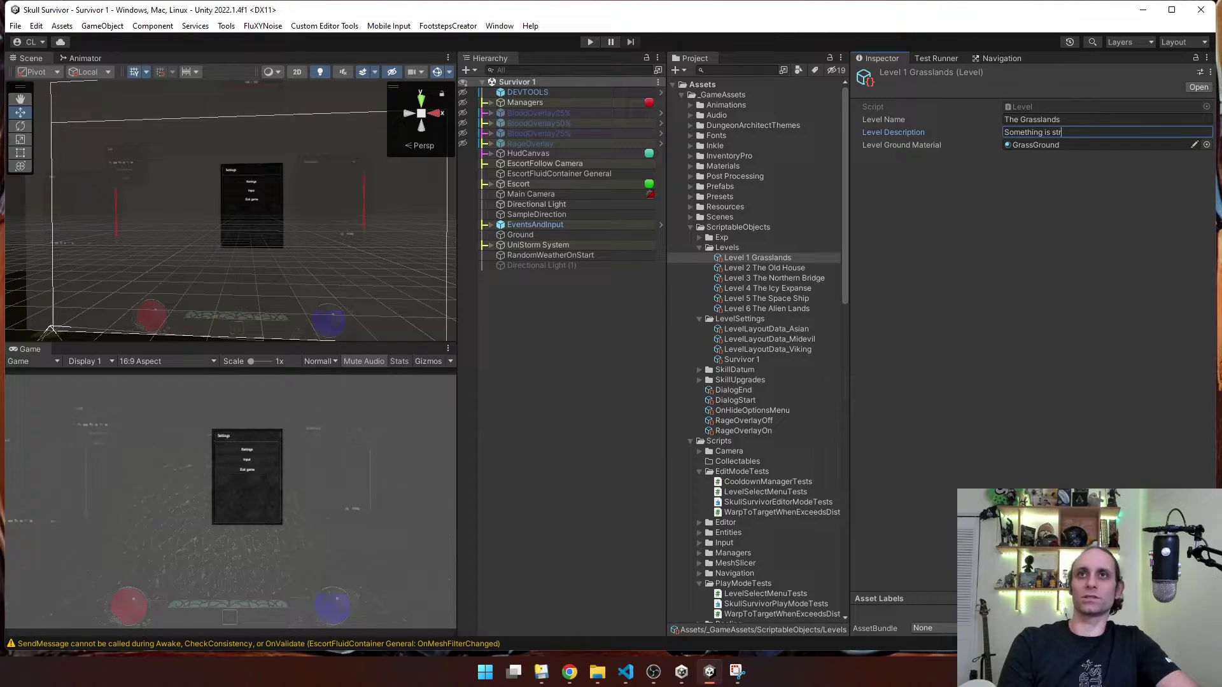
text(ange in the land.)
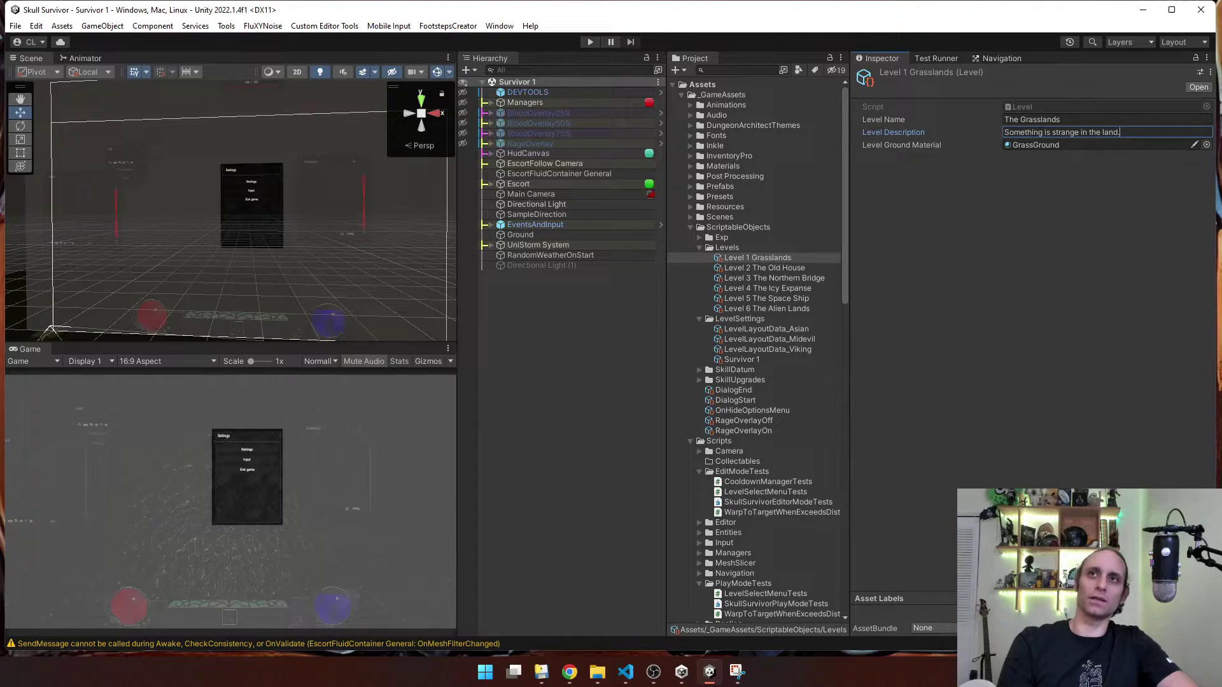
text( Fight your way t)
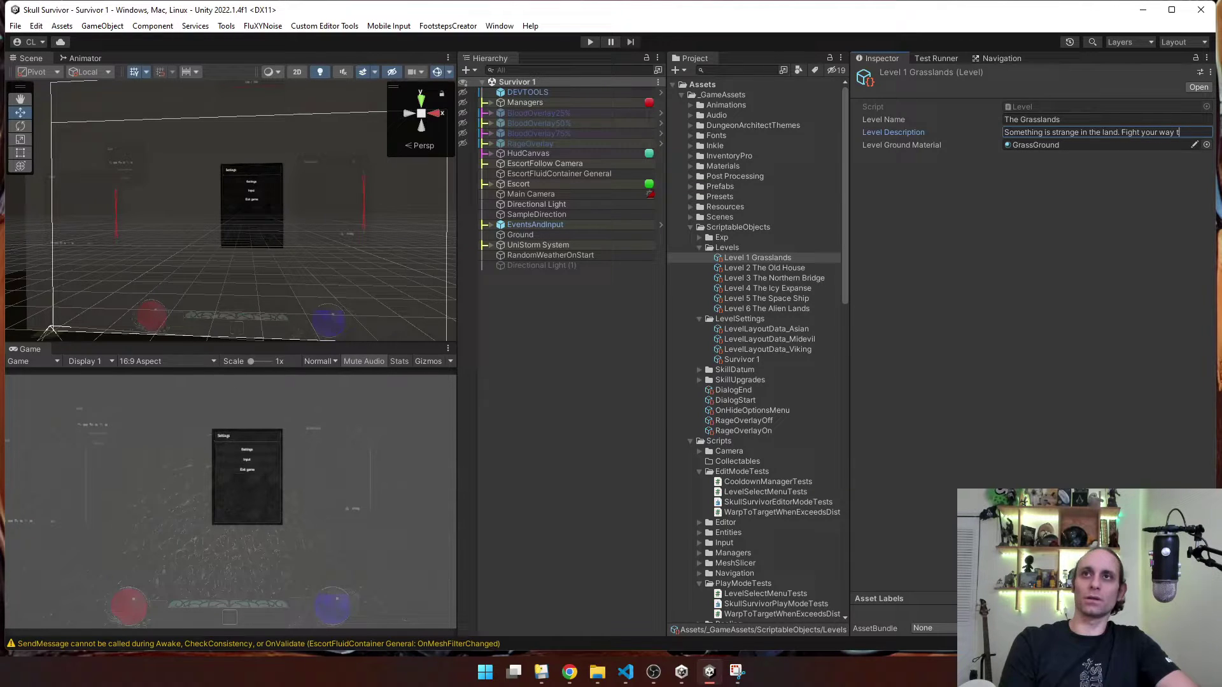
text(hrrough the hor)
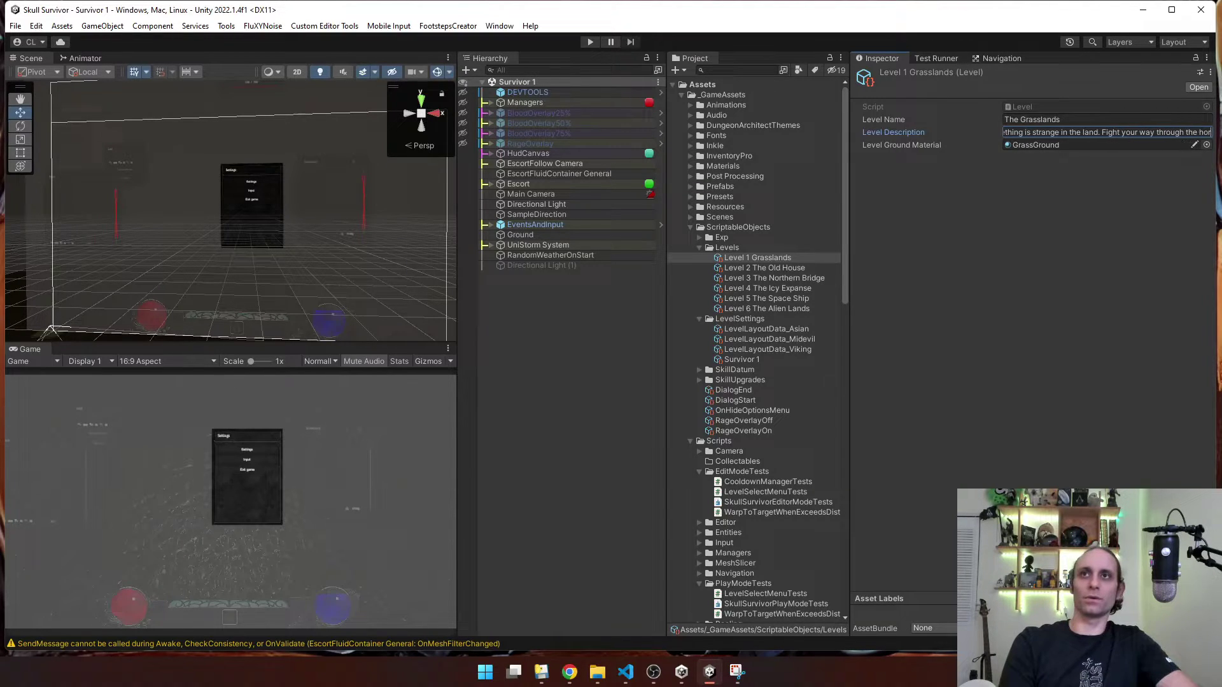
text(de to ge)
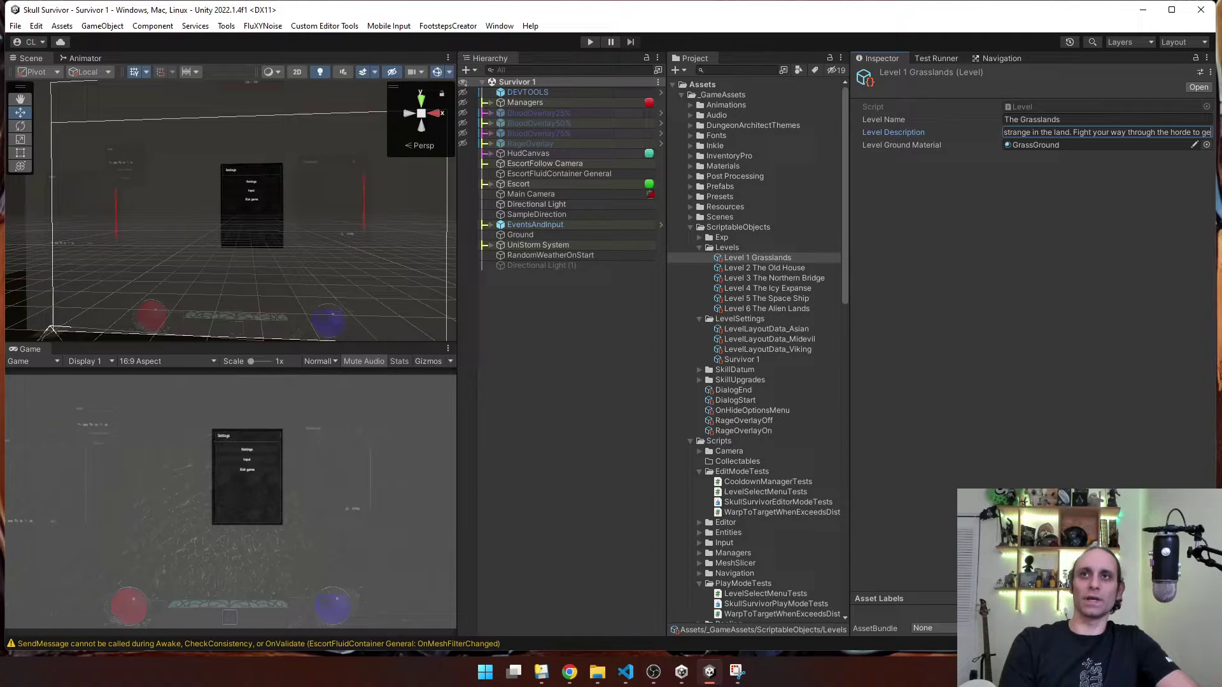
text(t answers.)
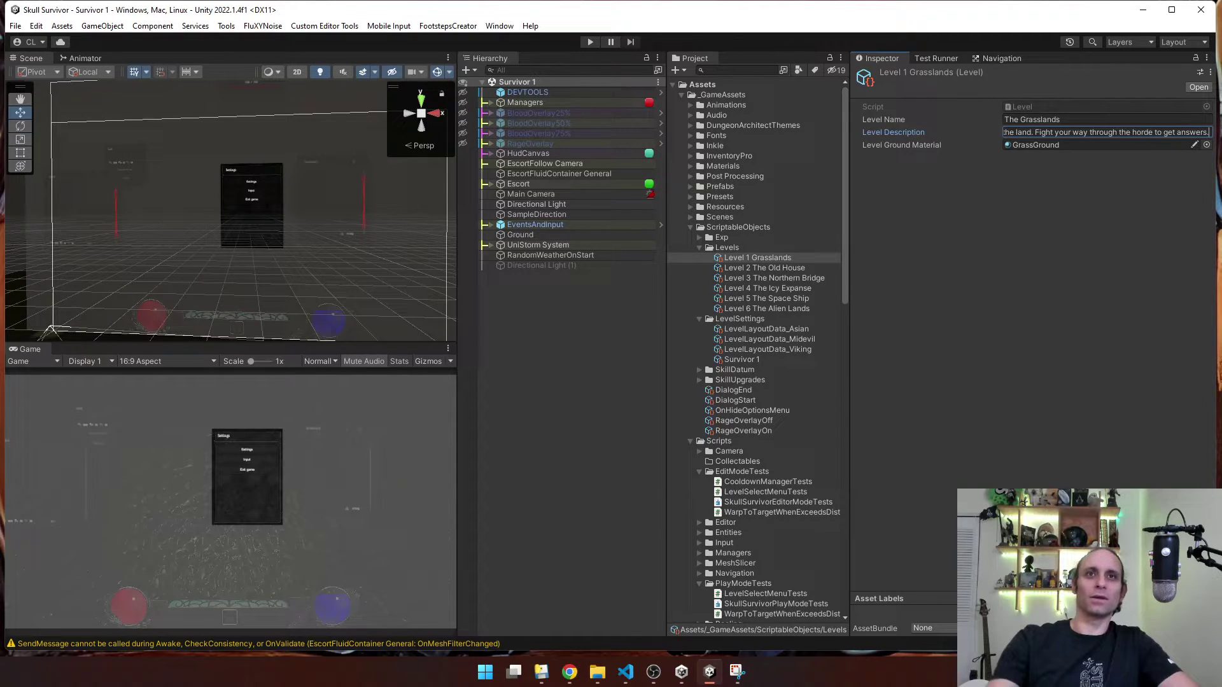
key(Return)
Set Level 2's name to 'Old House' and description to 'Explore the Old House to find your next lead.'
click(778, 268)
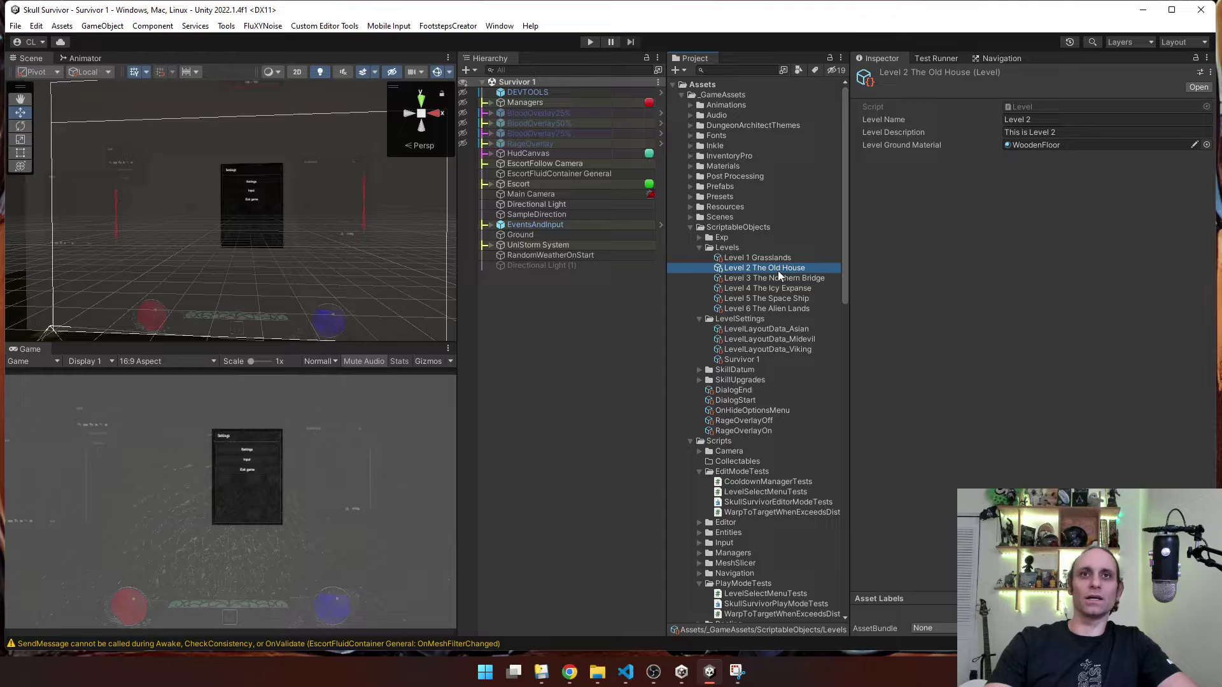
click(1015, 119)
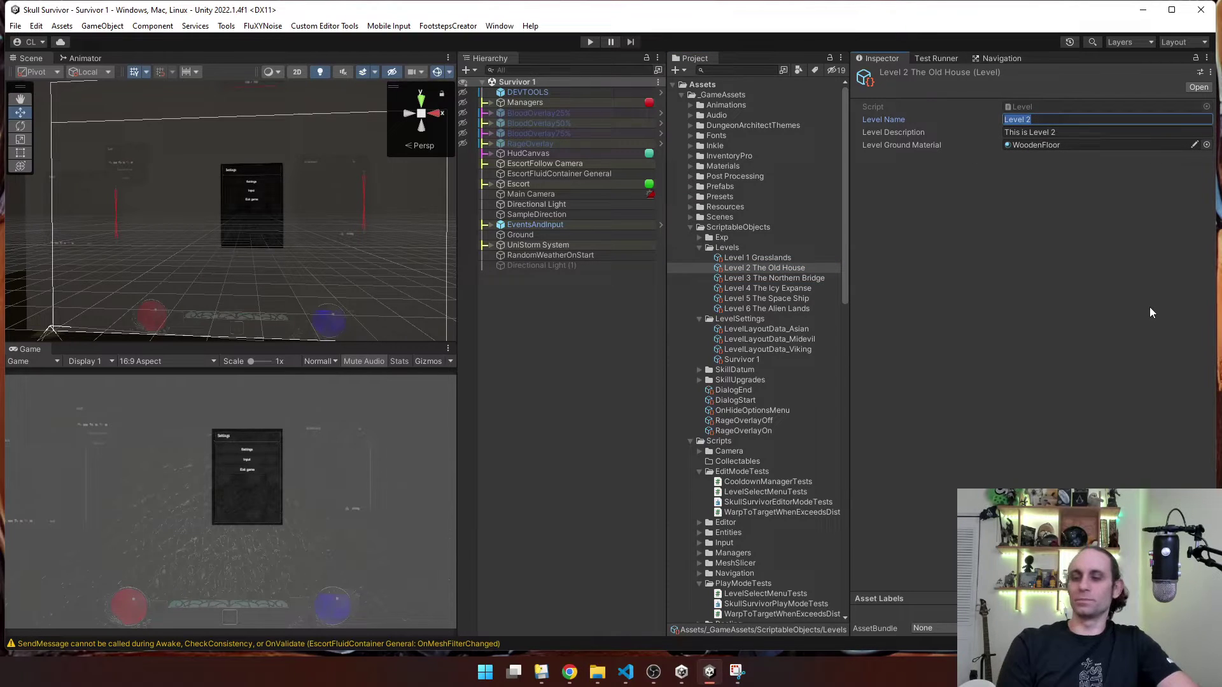
text(Explore the)
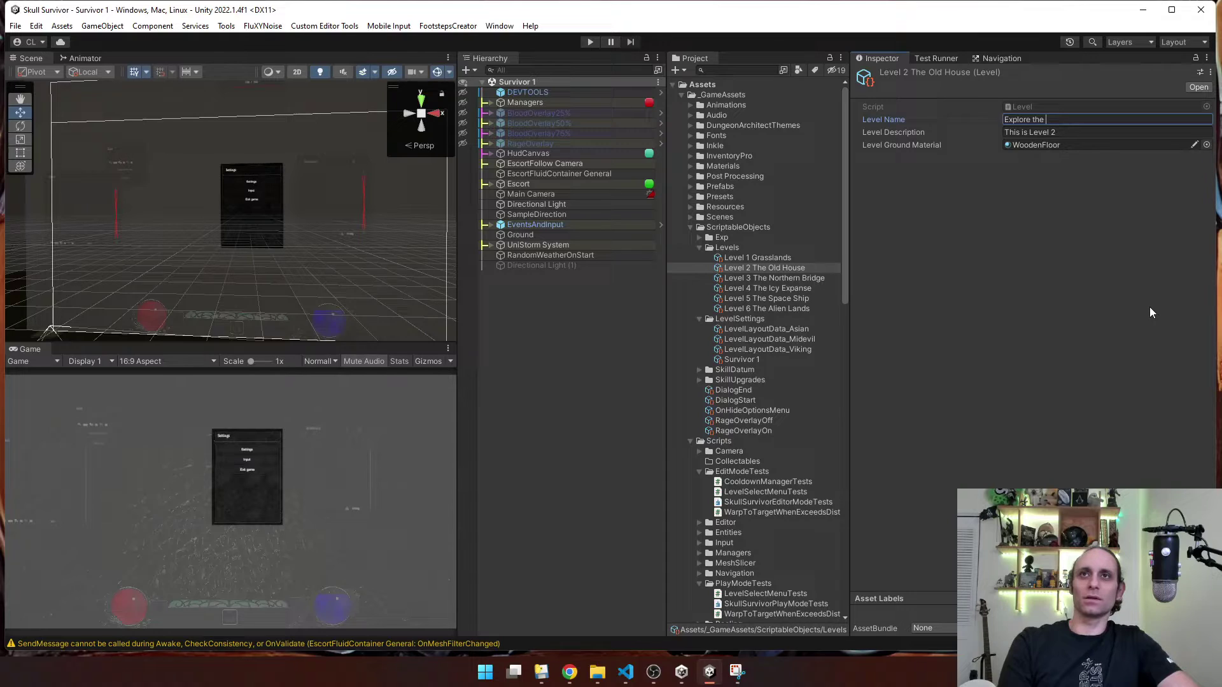
text(r Old Hous)
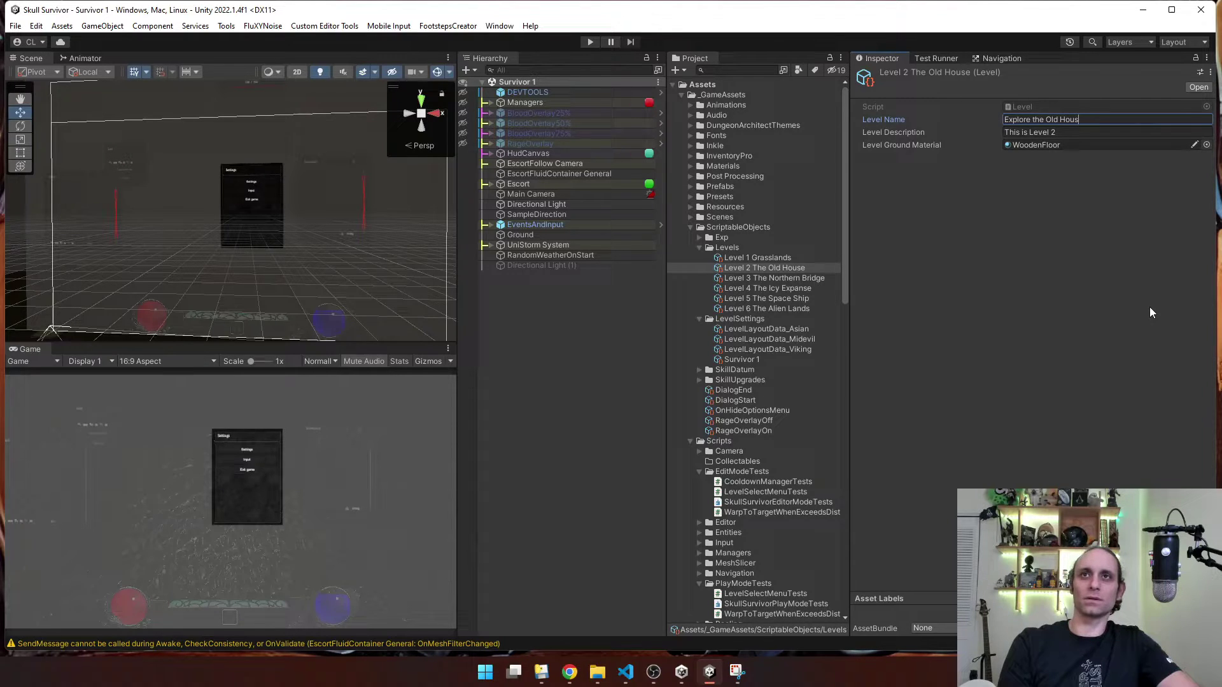
key(ctrl+BackSpace)
key(ctrl+BackSpace)
key(ctrl+BackSpace)
key(ctrl+BackSpace)
text(Old H)
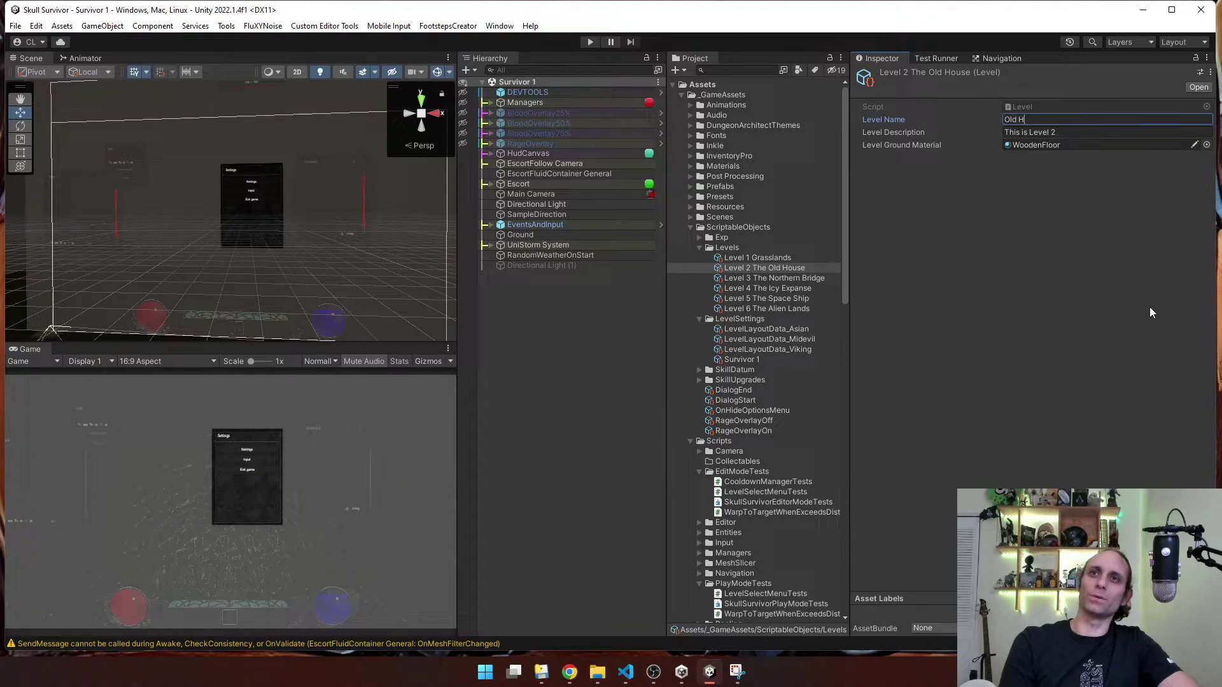
text(ouse)
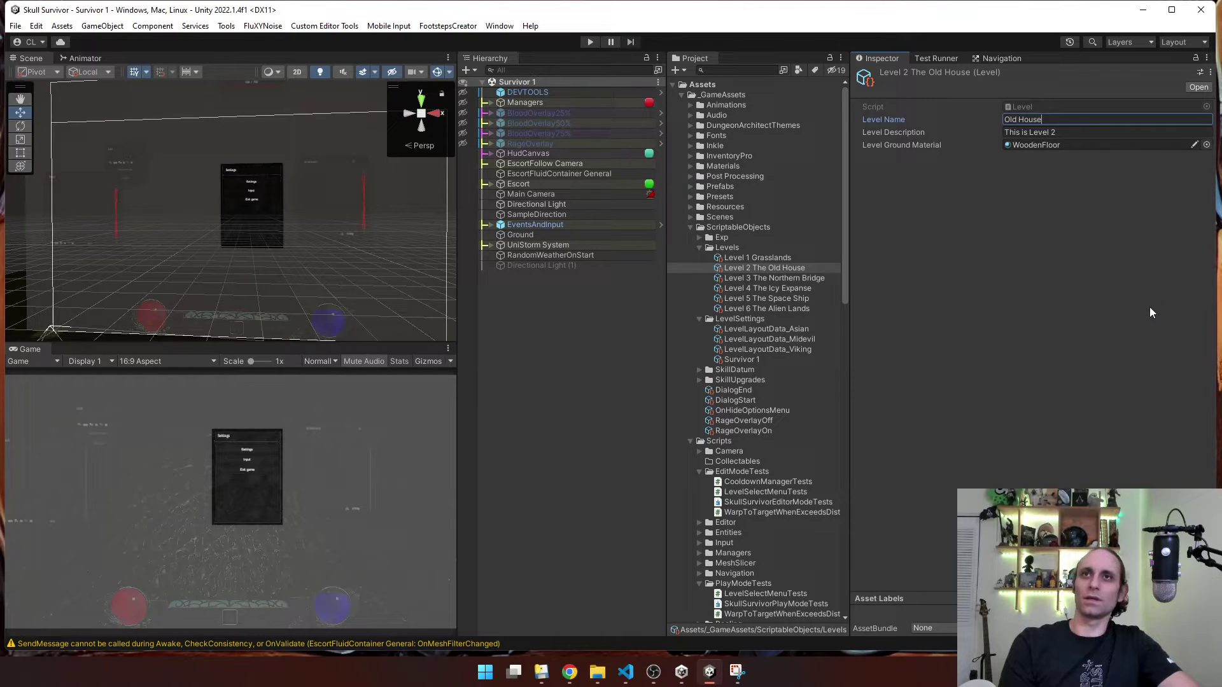
key(Tab)
text(Explore the Old H)
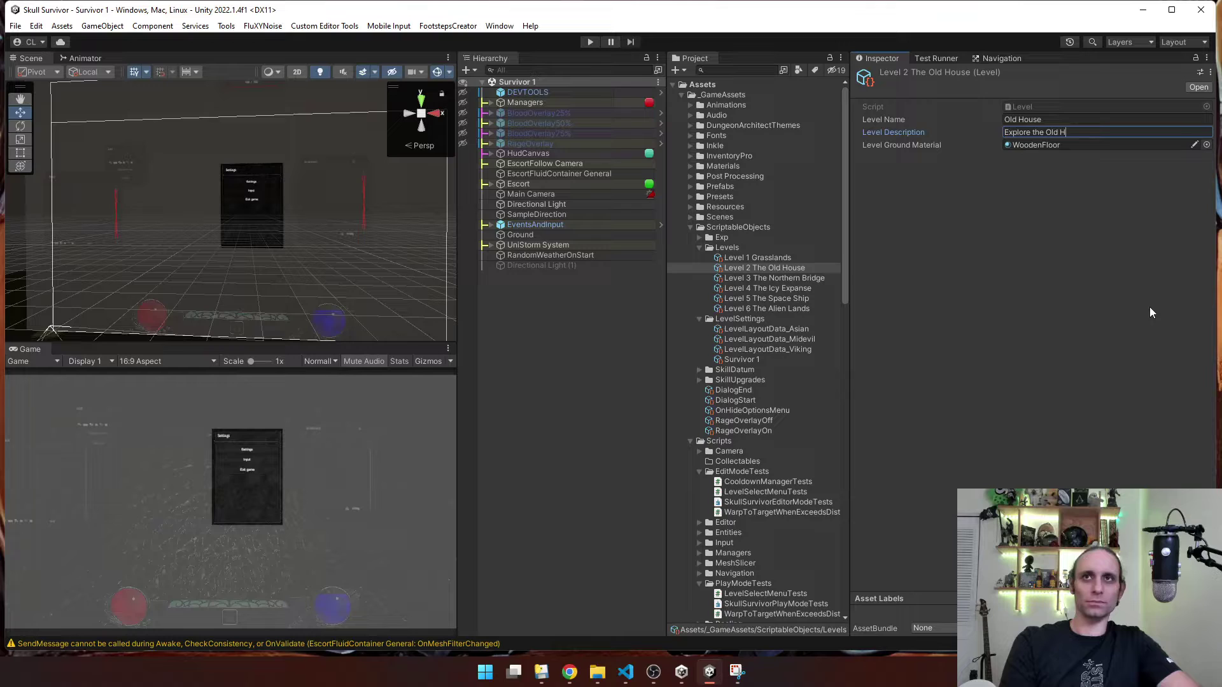
text(ouse to )
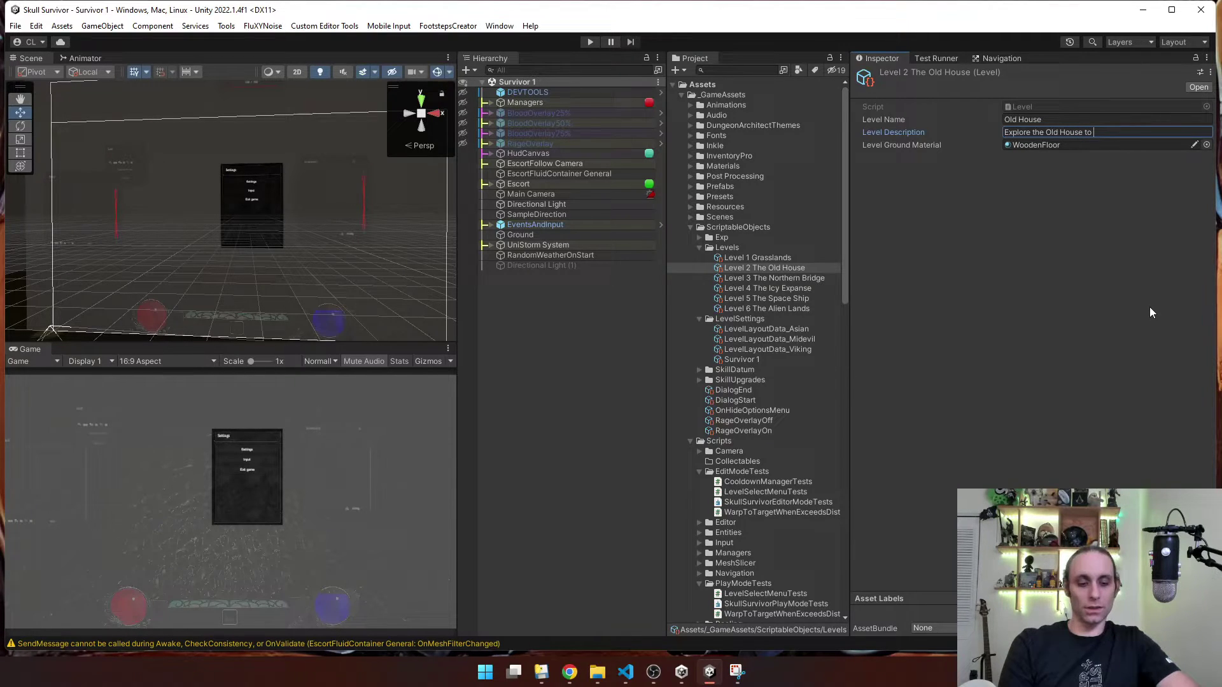
text(find y)
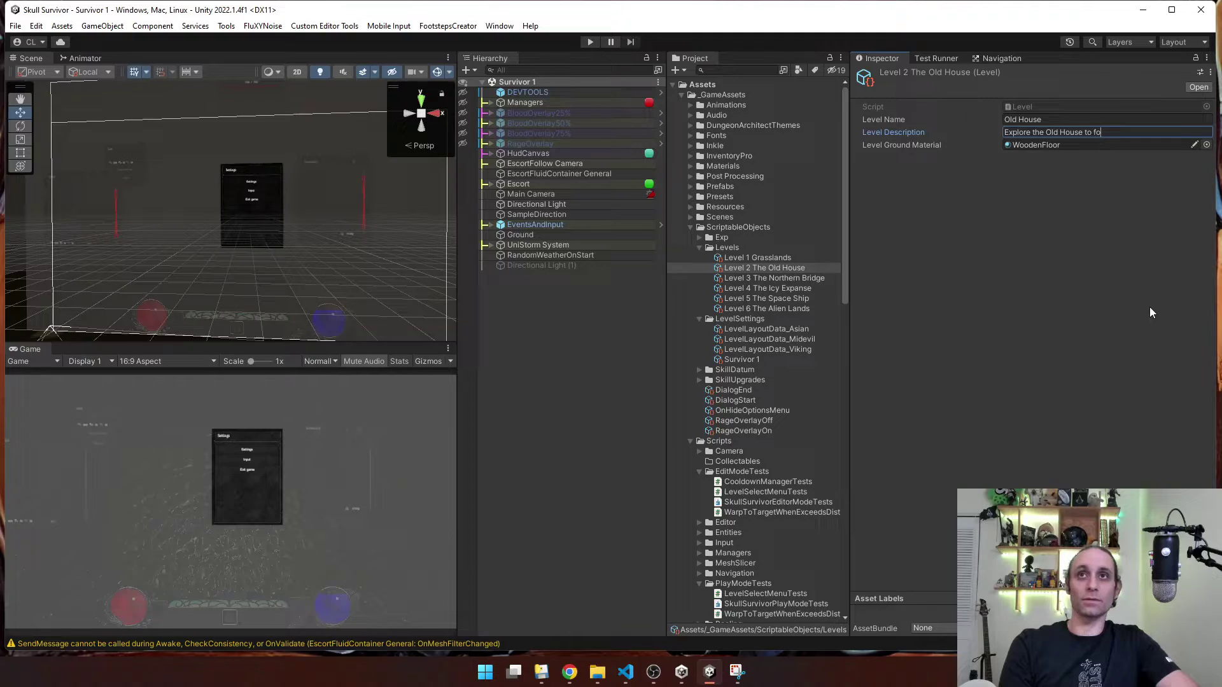
text(our next lead.)
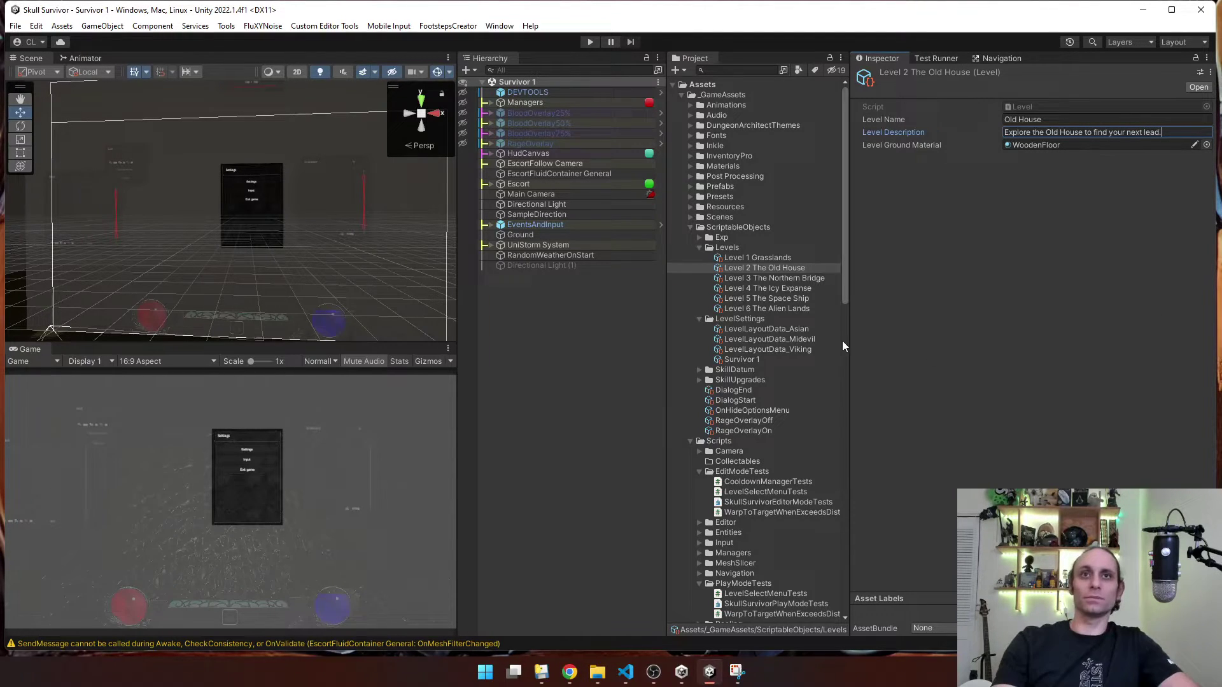
click(796, 279)
Set Level 3's name to 'Stone Road' and description to 'Travel North on the stone road to discover more.'
click(1055, 120)
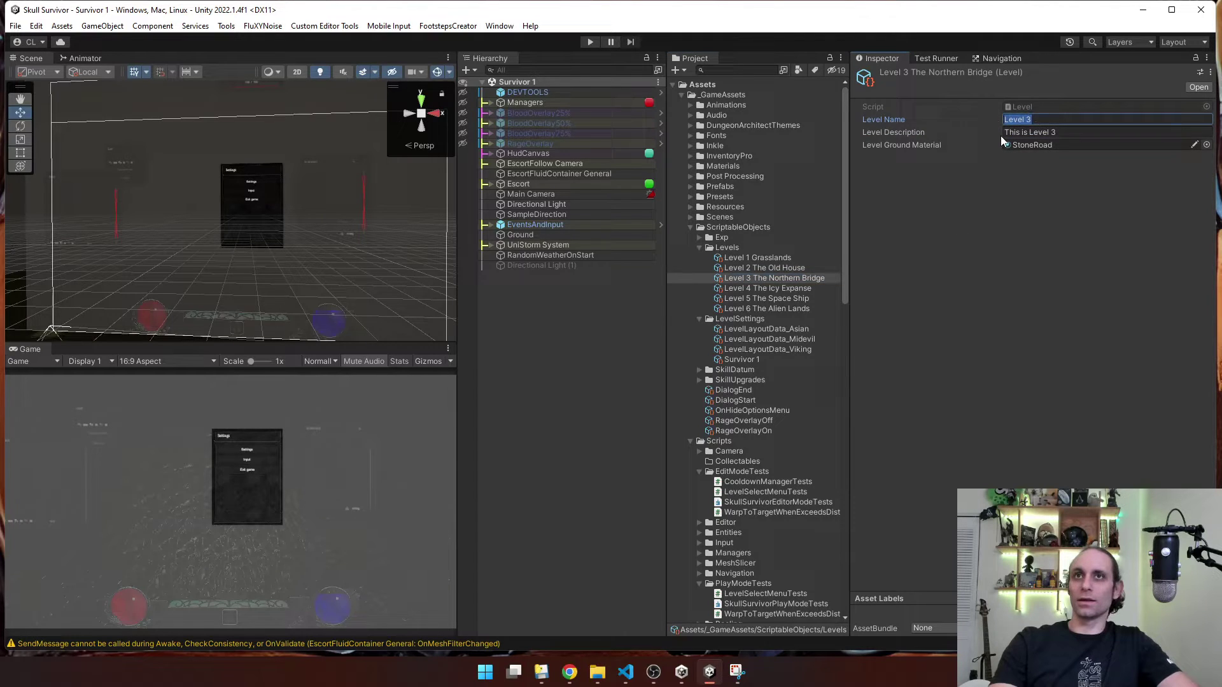
text(T)
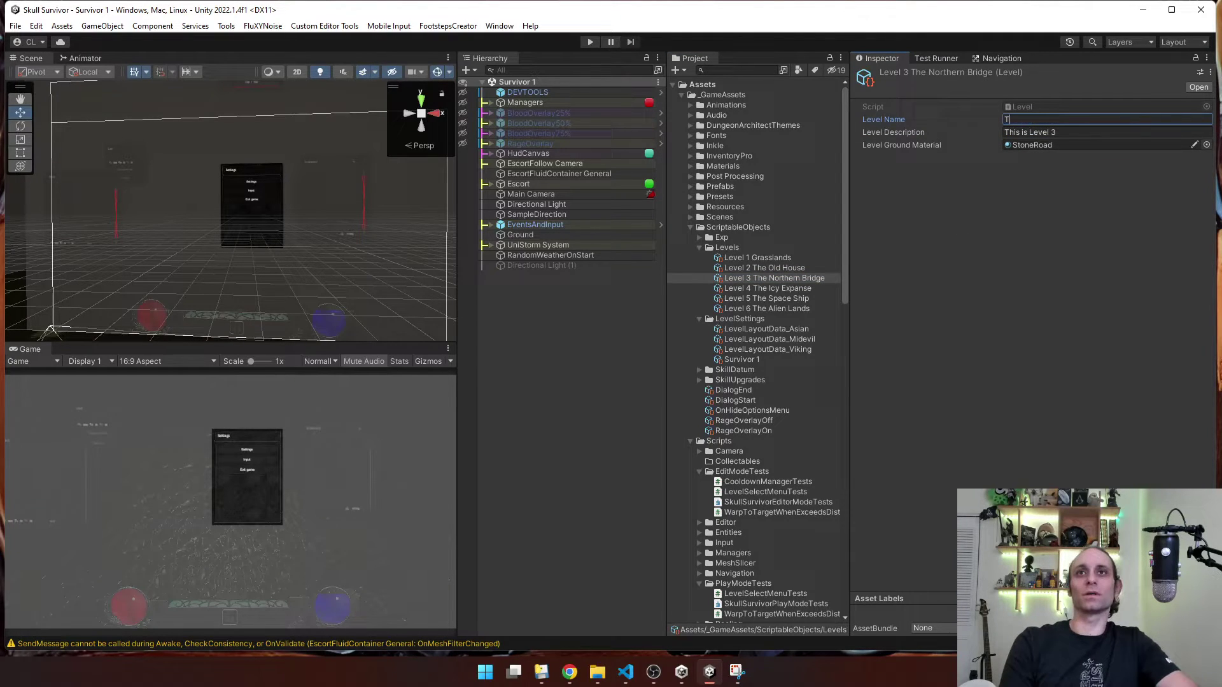
text(ravel Noth)
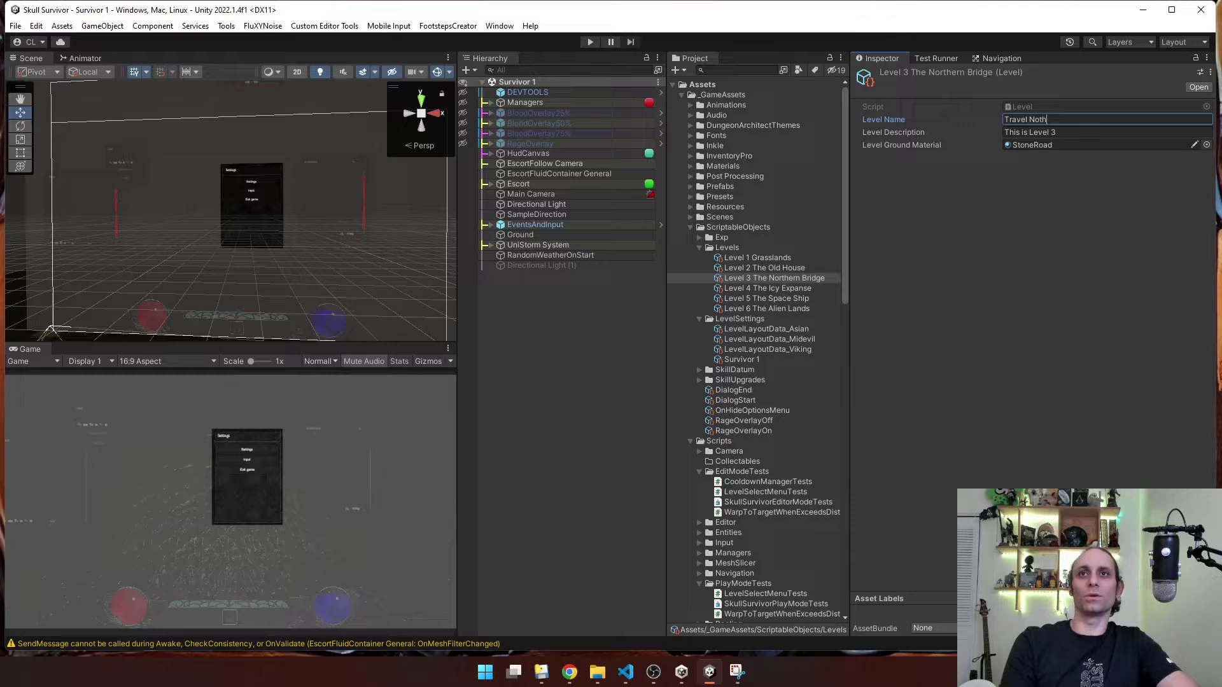
key(BackSpace)
key(BackSpace)
text(rth on the)
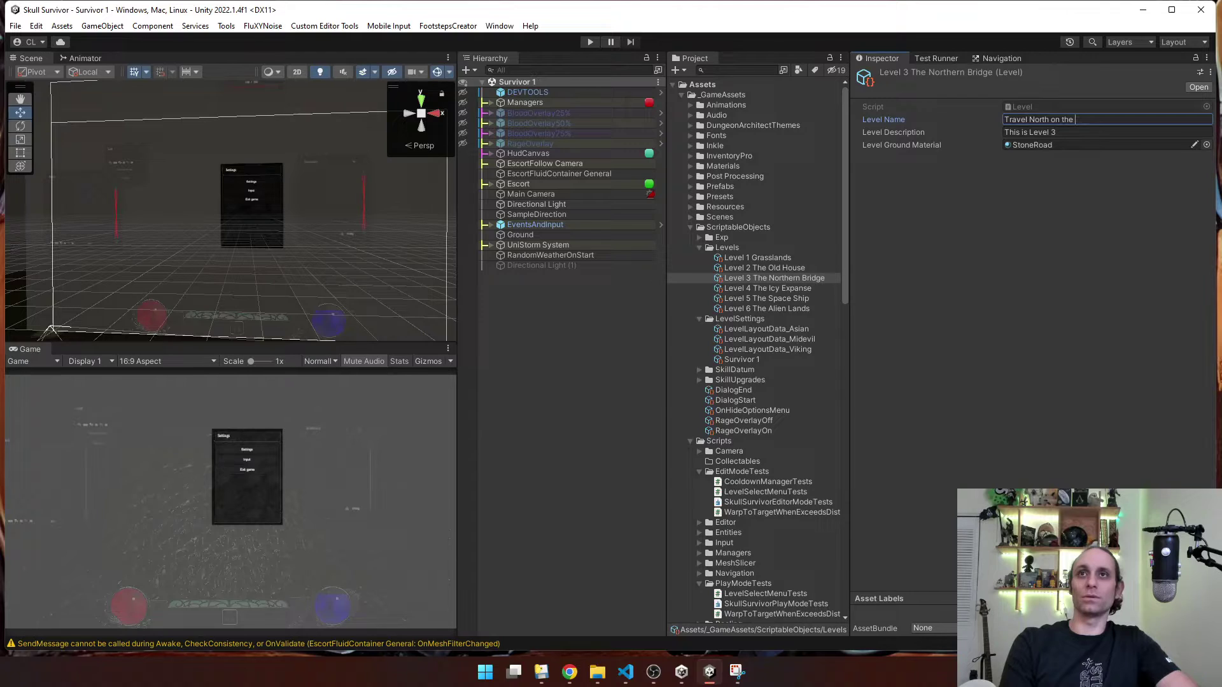
key(ctrl+BackSpace)
key(ctrl+BackSpace)
key(ctrl+BackSpace)
key(ctrl+BackSpace)
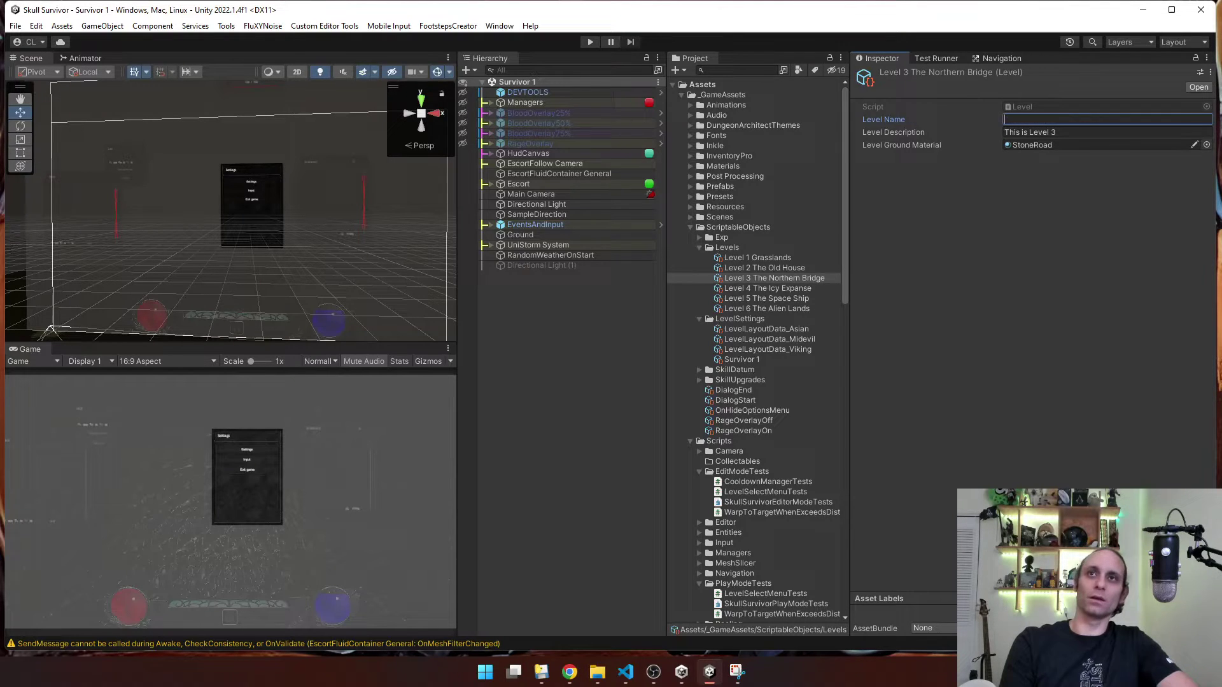
text(Stone Road)
key(Tab)
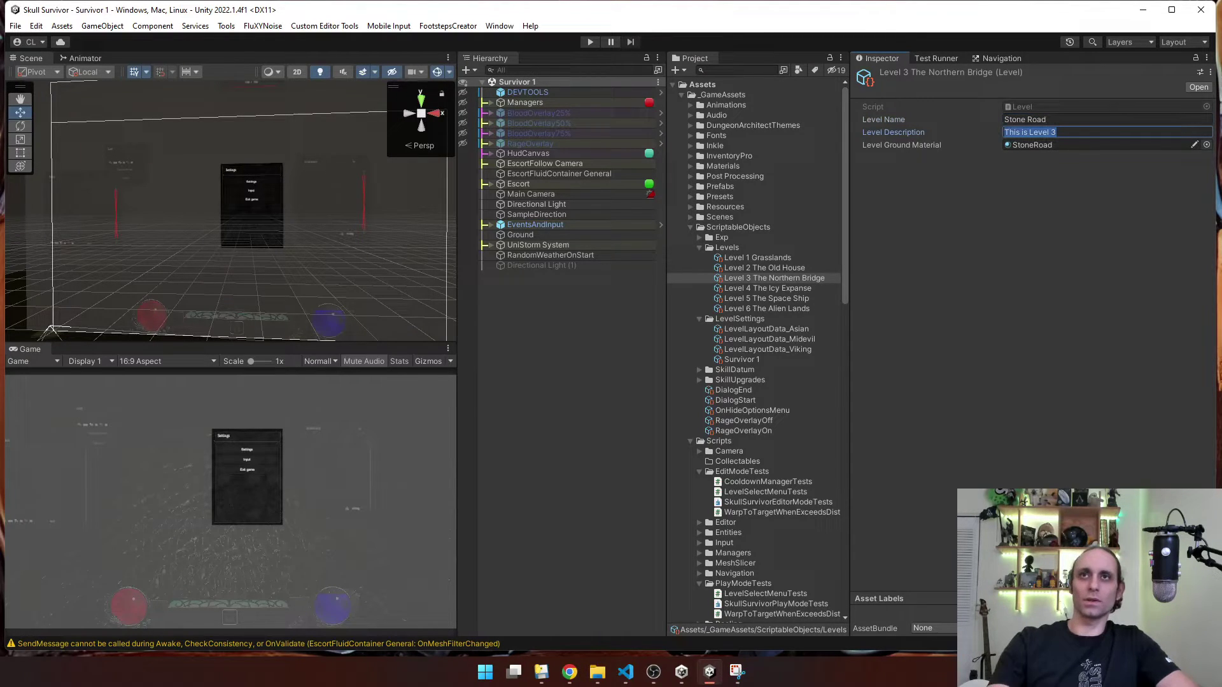
text(Trav)
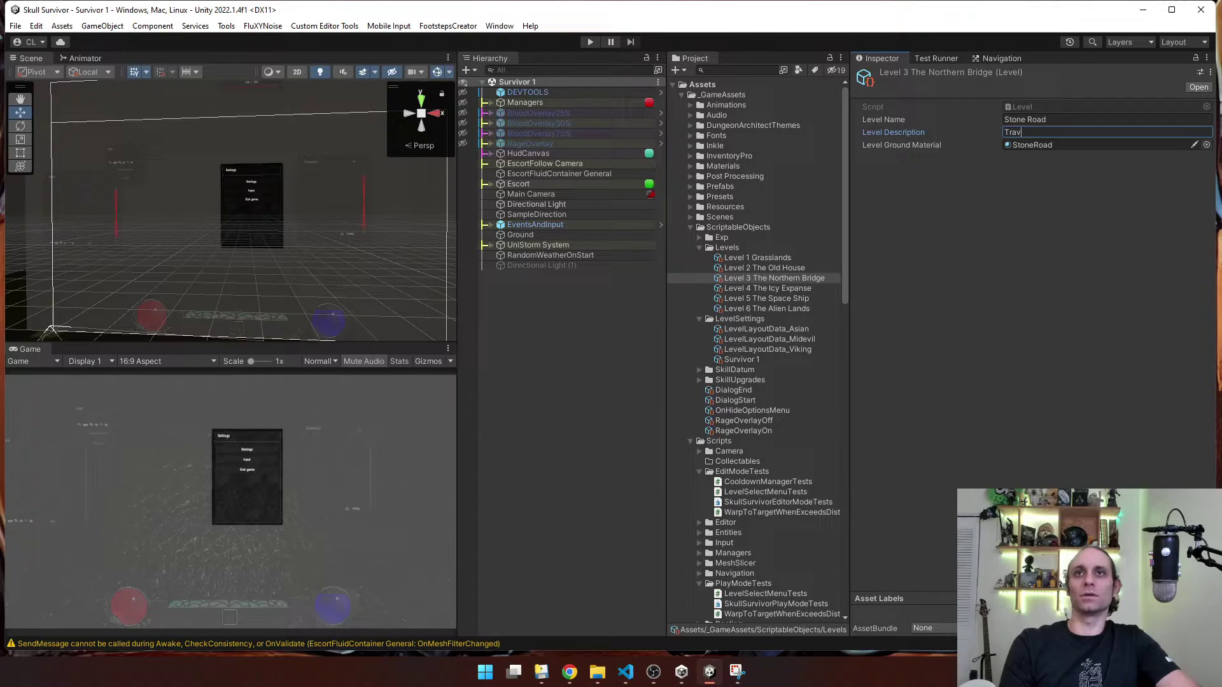
text(el North on the st)
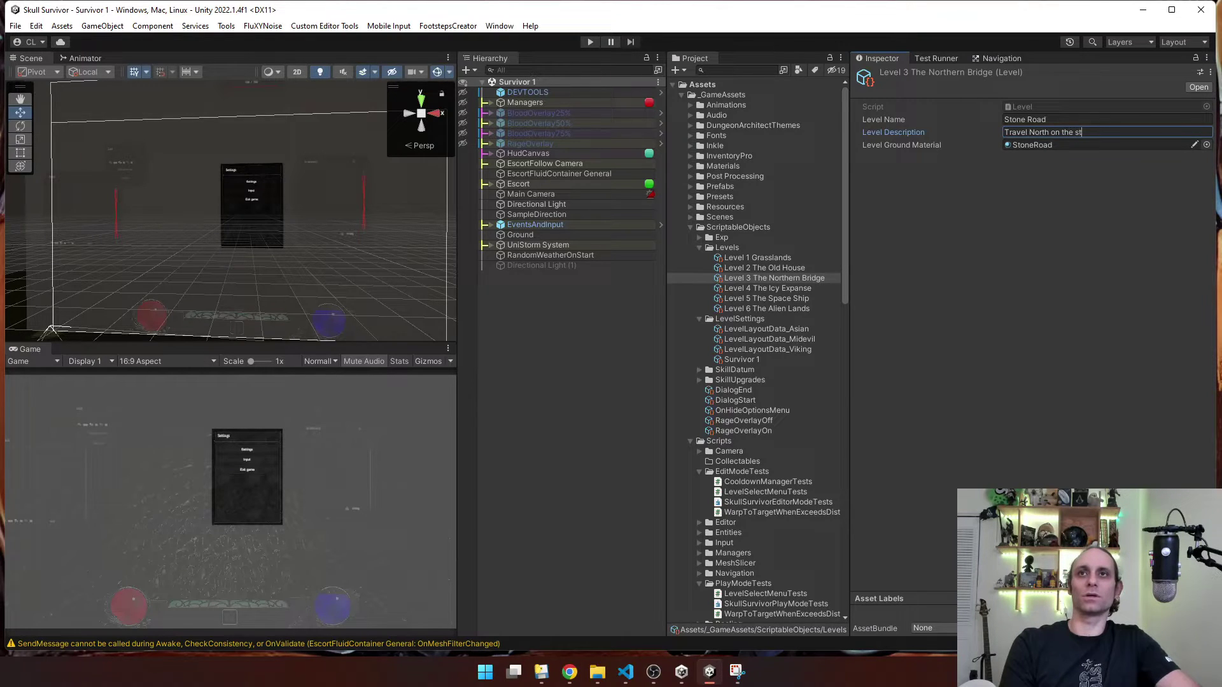
text(one road to )
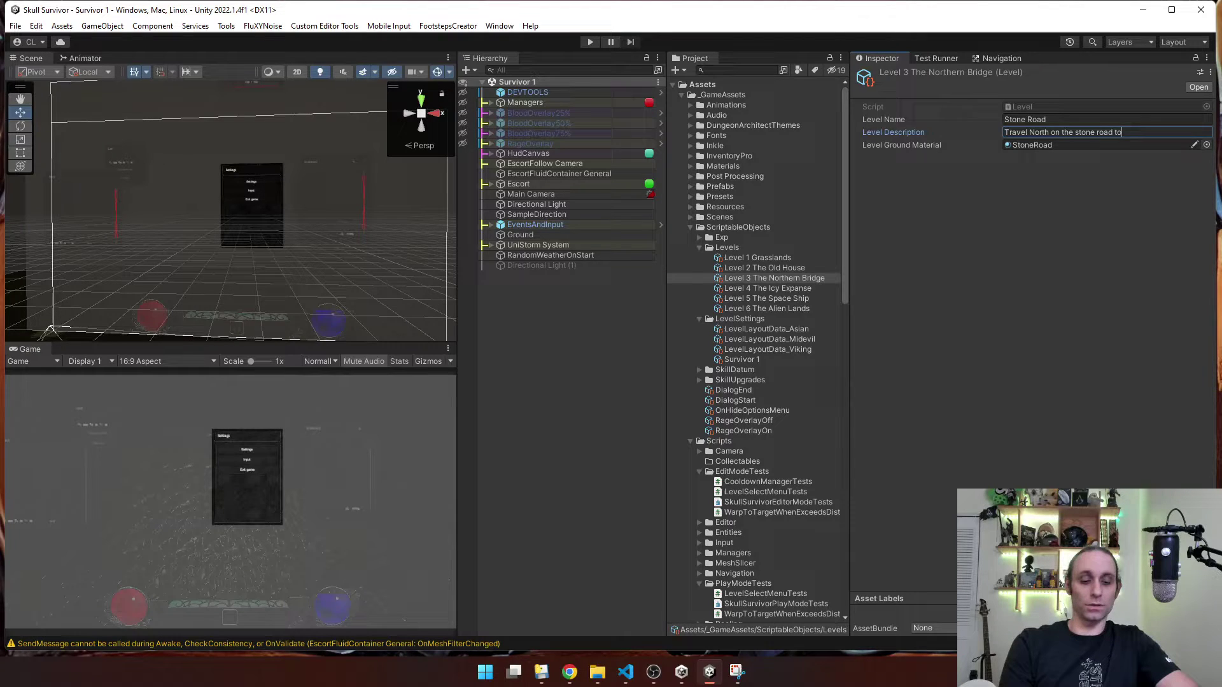
text(discover mor)
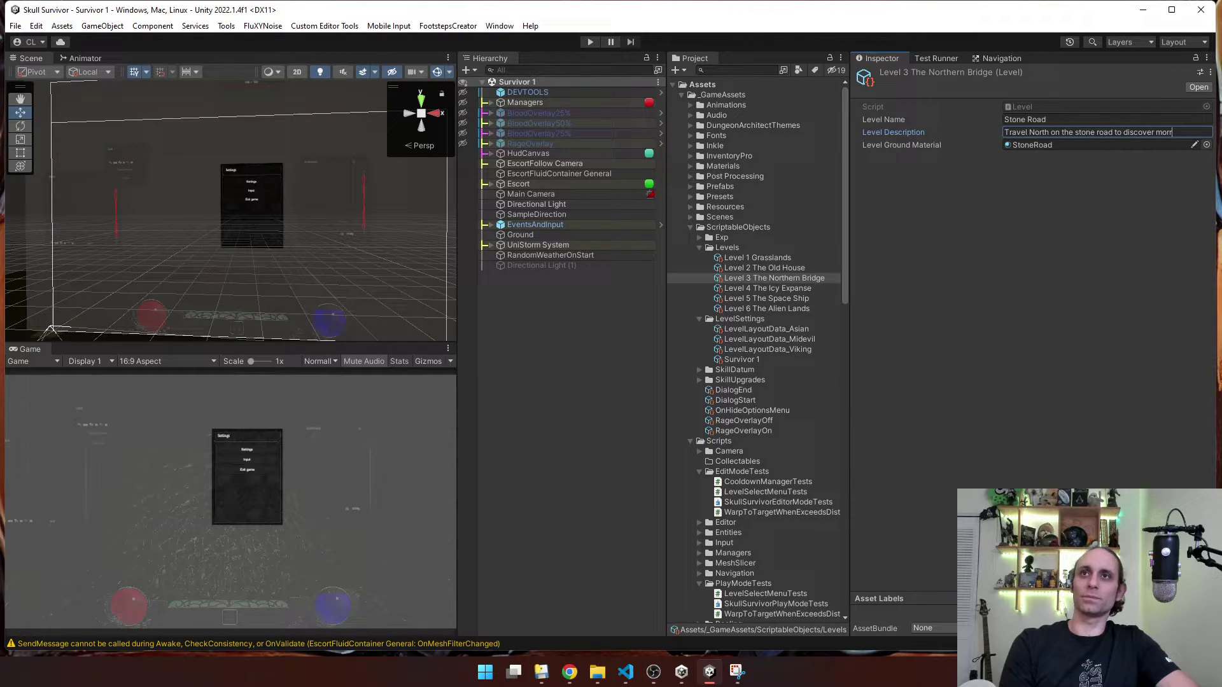
text(e.)
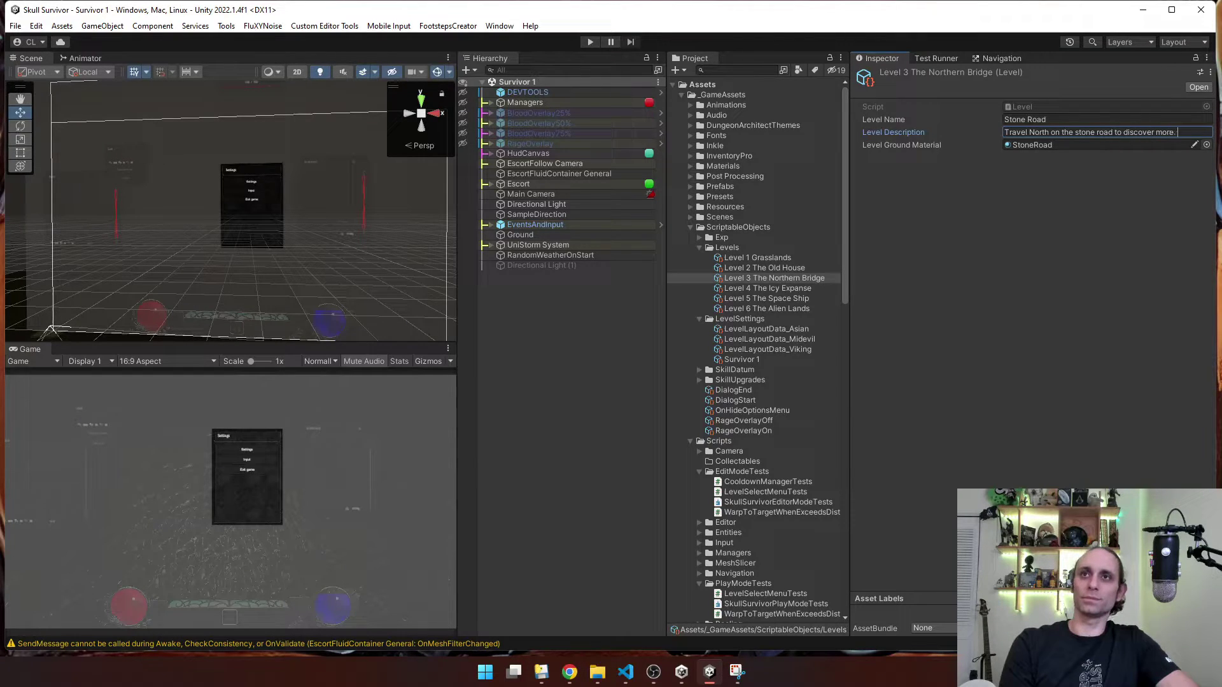
click(784, 291)
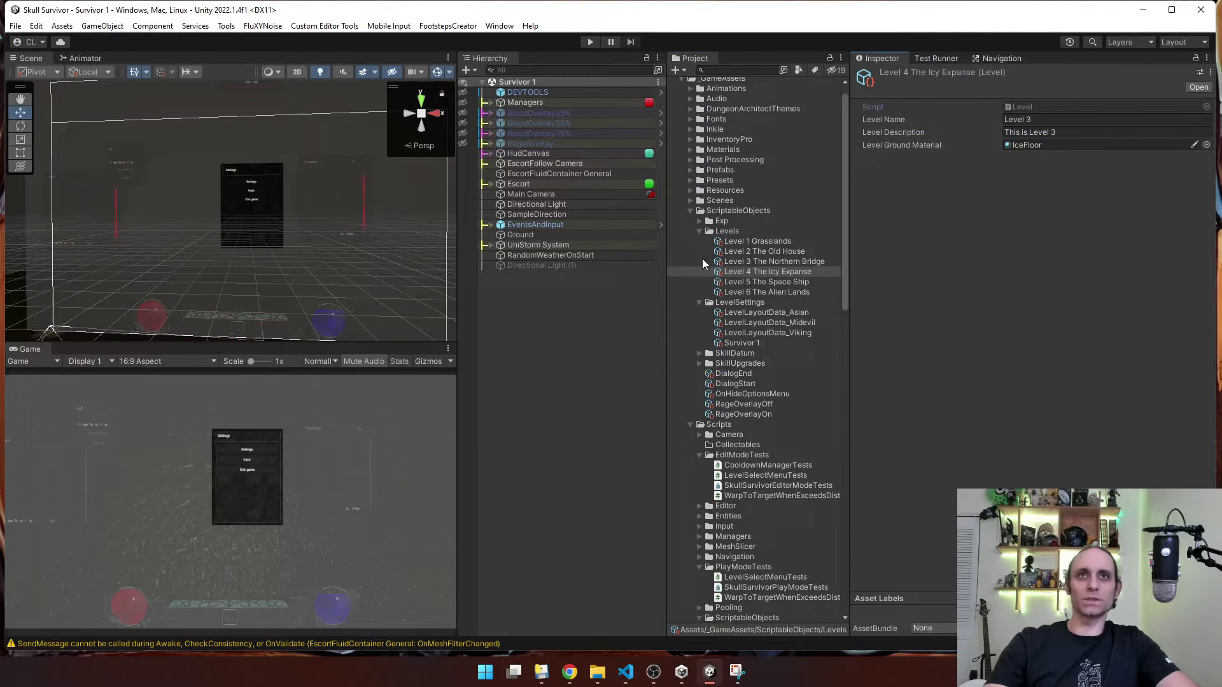
Set Level 4's name to 'Icy Expanse' and description to 'Keep going north, you are close now'
scroll(703, 263, up, 1)
click(941, 120)
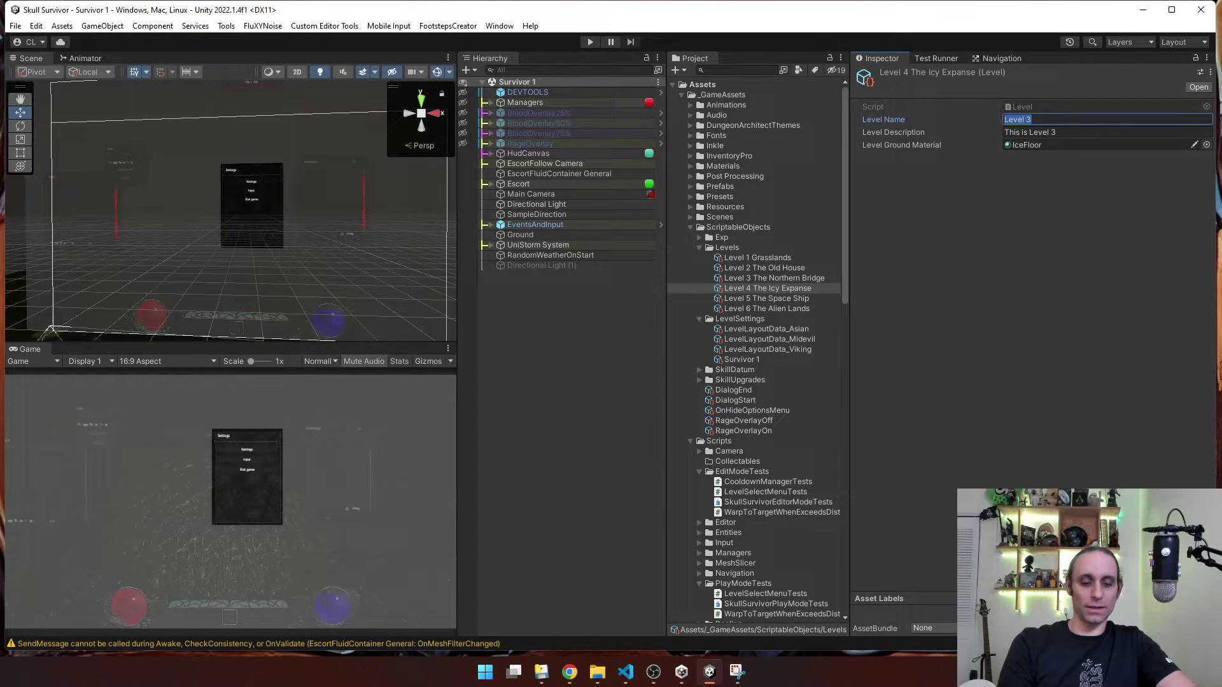
text(Icy Expanse)
key(Tab)
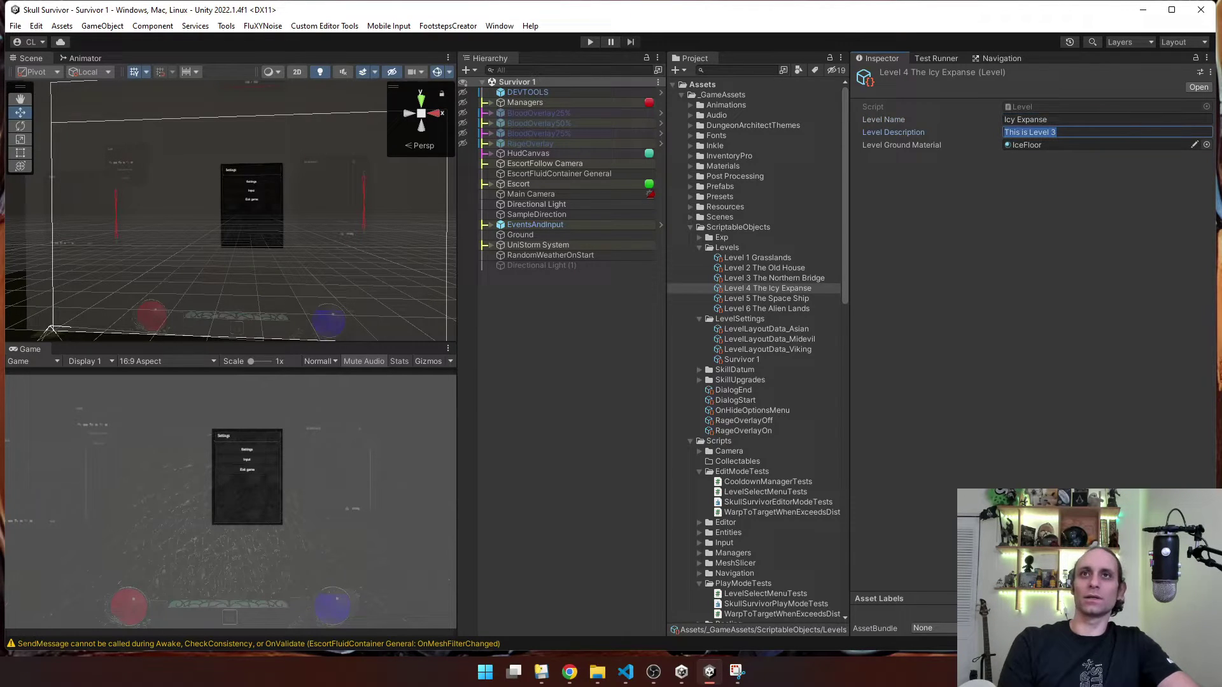
text(Keep going)
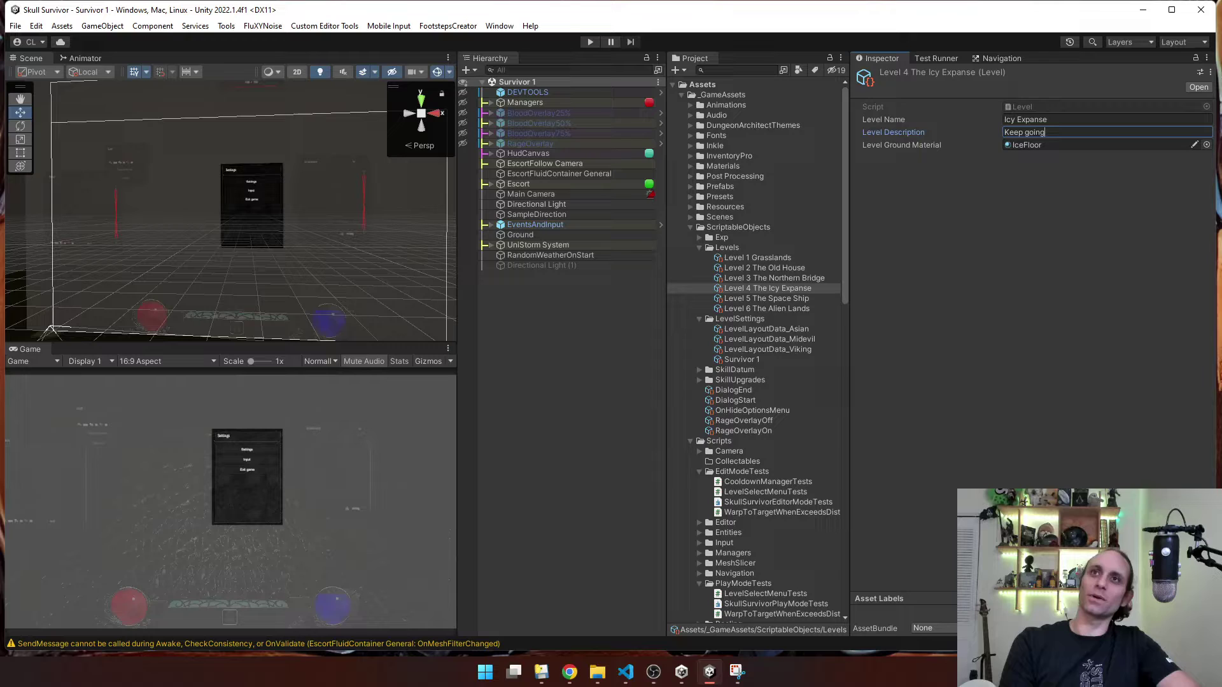
text( north, )
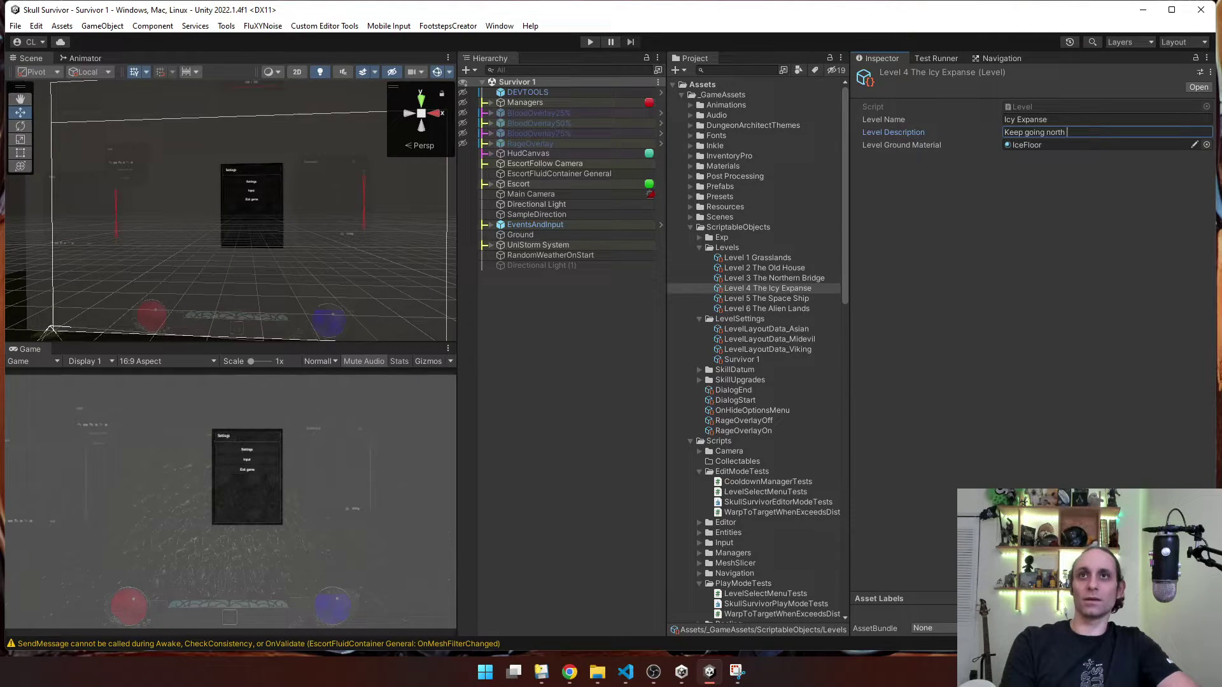
text(you are close now.)
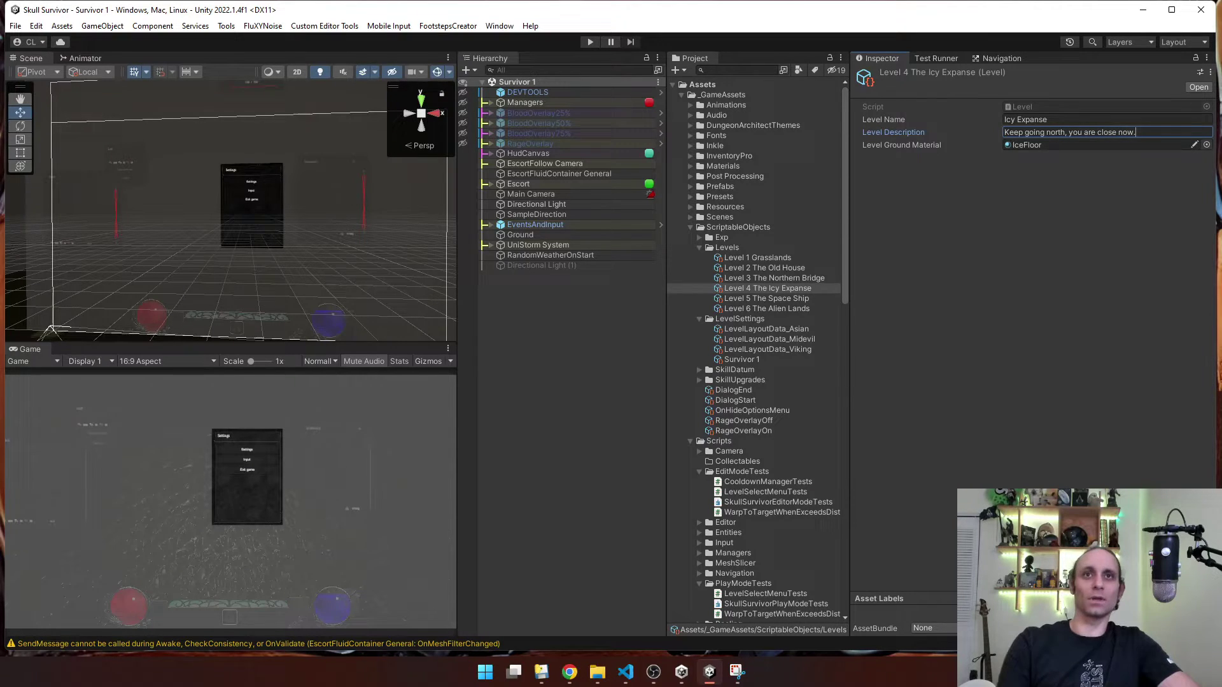
Name Level 5 'Space Ship' with description 'Board the space ship and survive to your destination.'
click(766, 298)
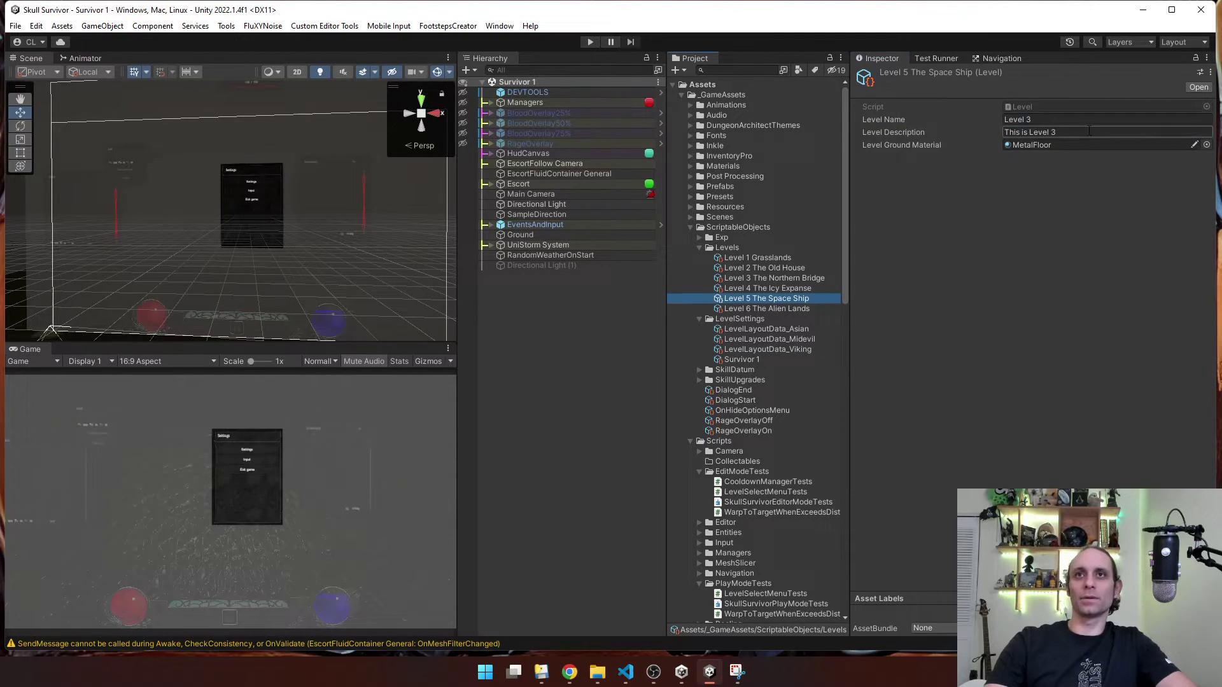
click(1031, 119)
text(Space Ship)
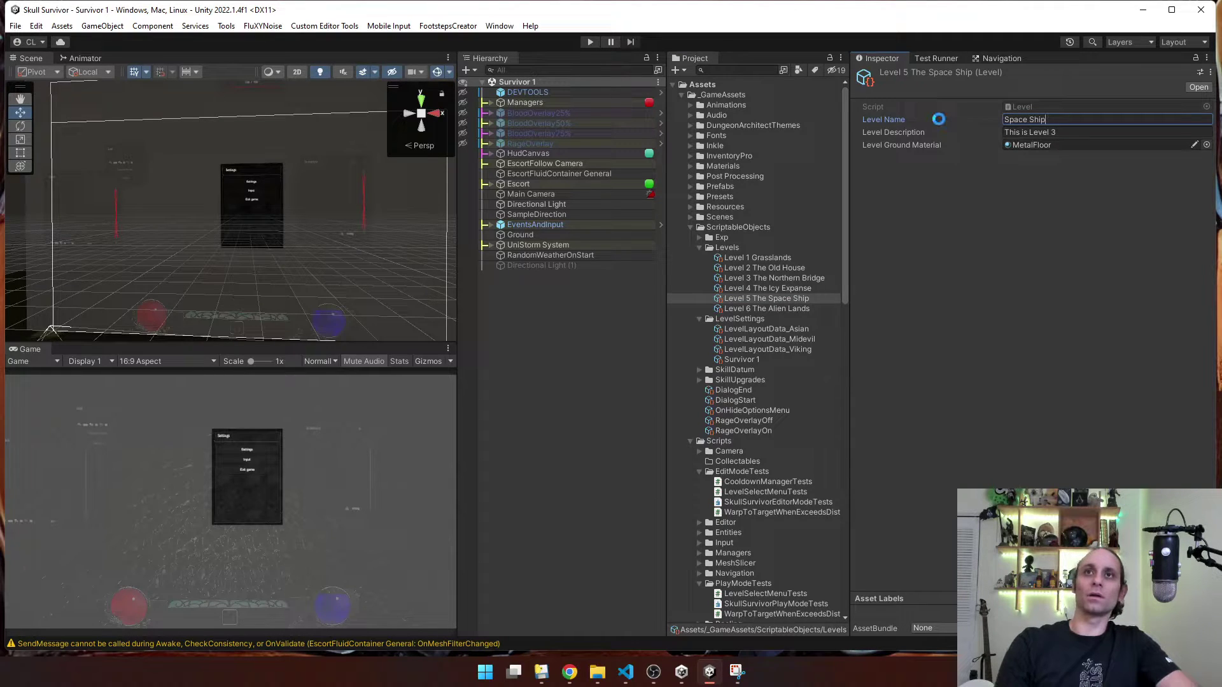
key(Tab)
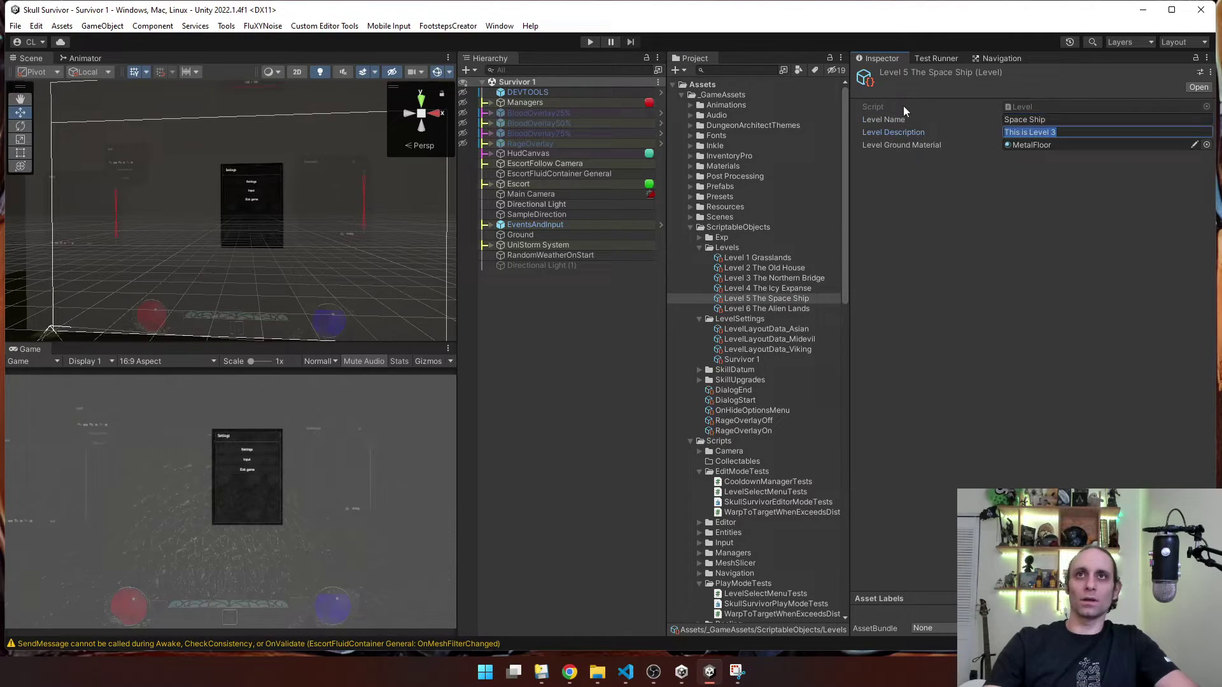
text(Board )
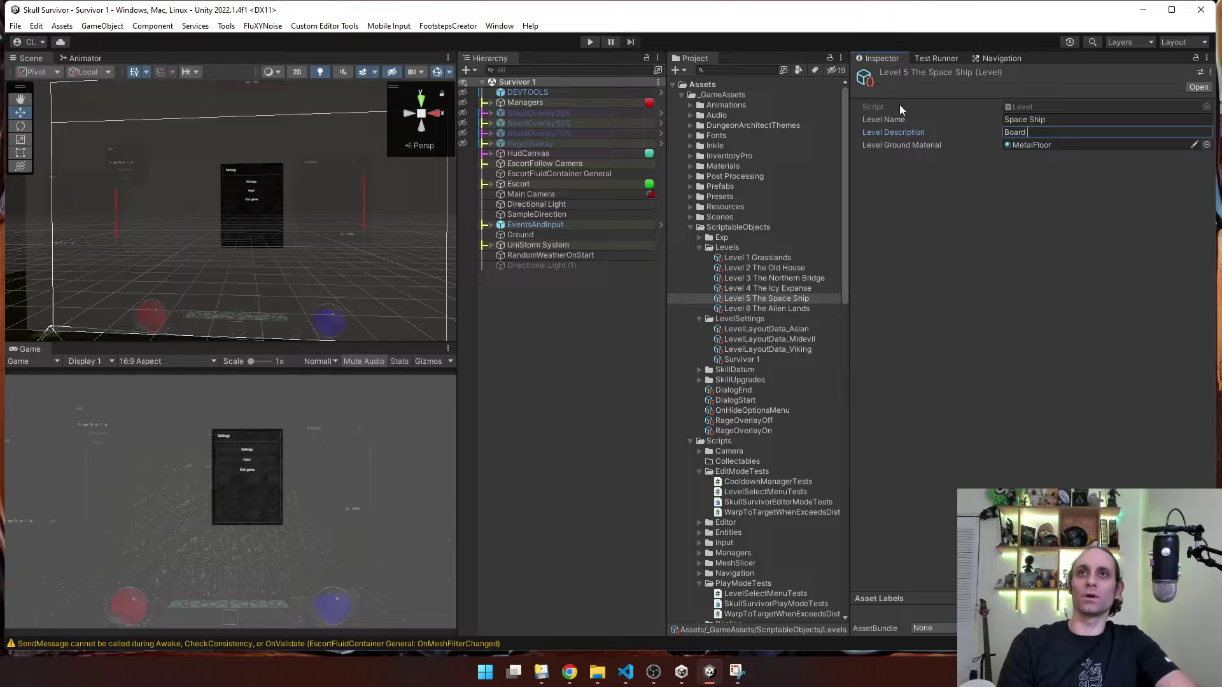
text(the space ship and)
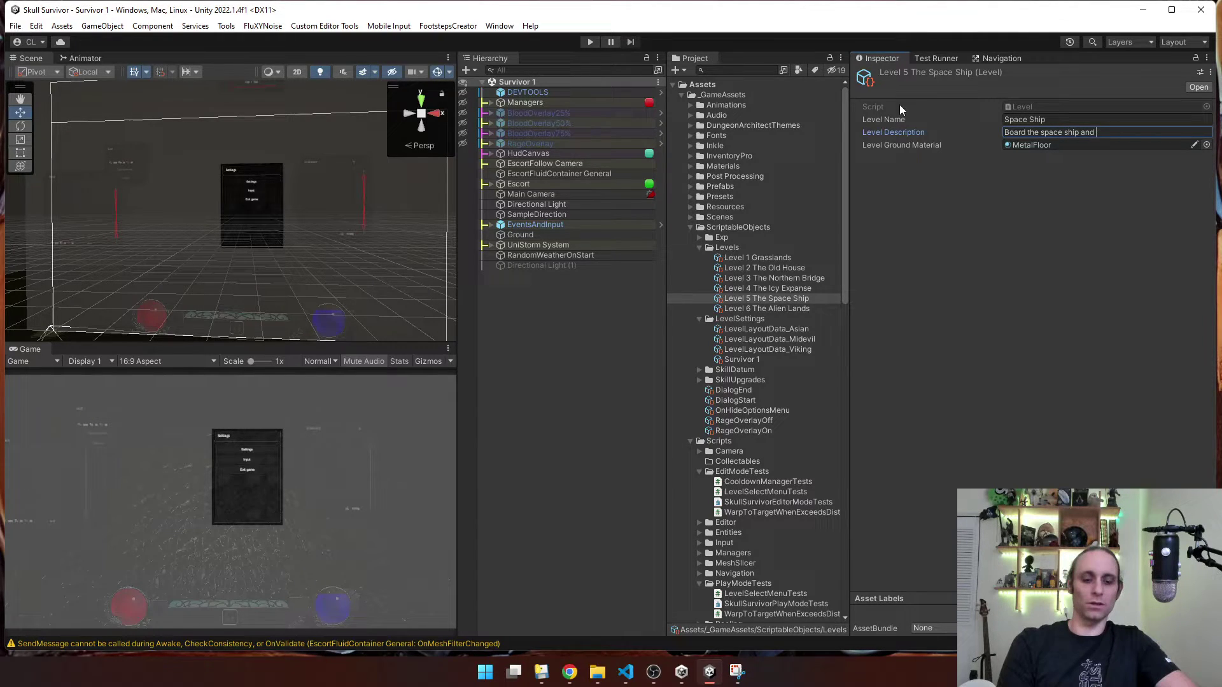
text( survive to your d)
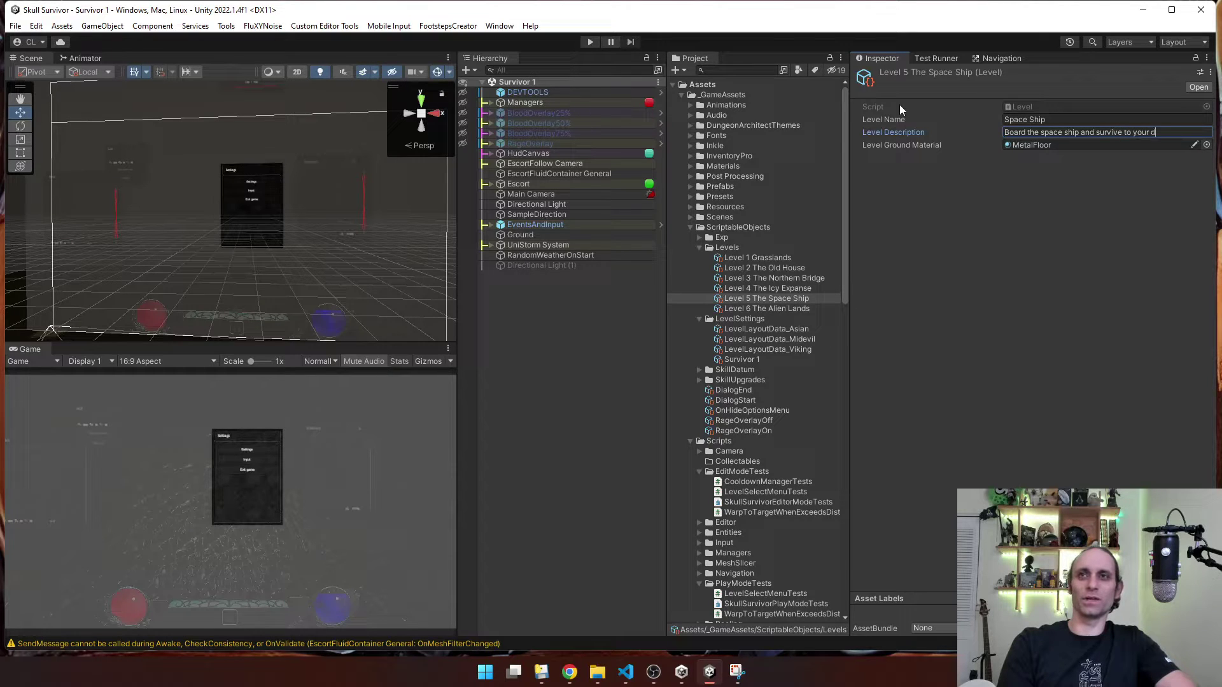
text(estination.)
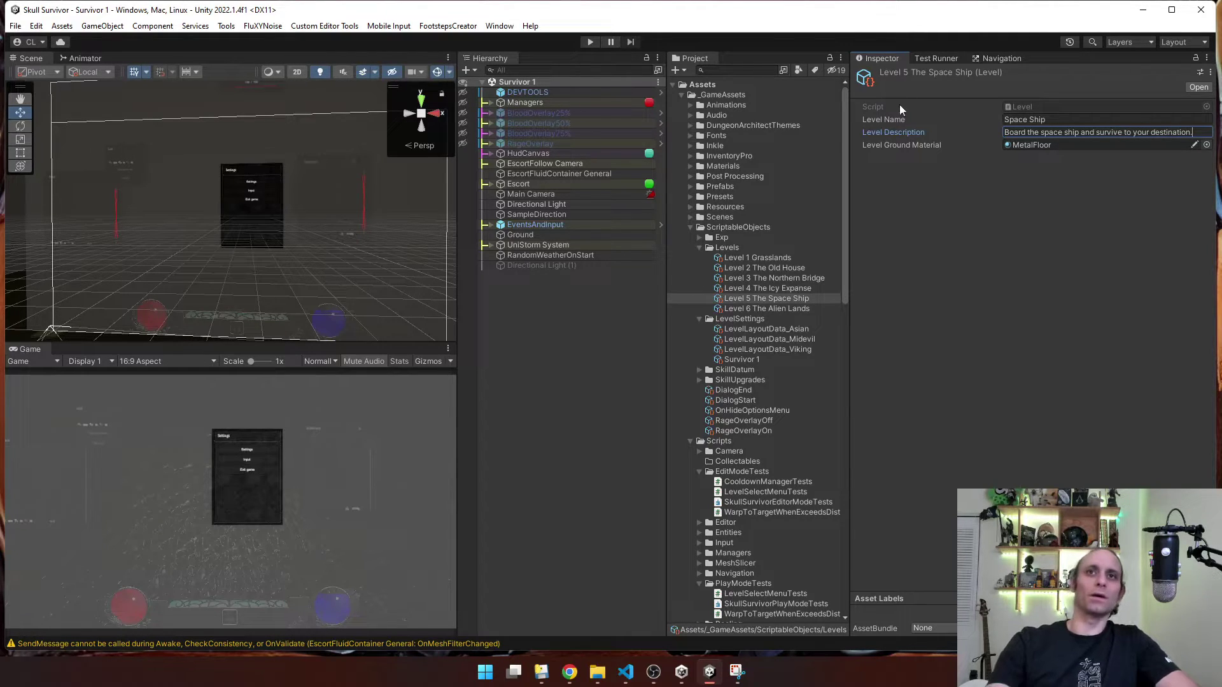
click(792, 309)
Name Level 6 'Alien Landscape' and describe it as surviving the horse to conclude your adventure
click(915, 113)
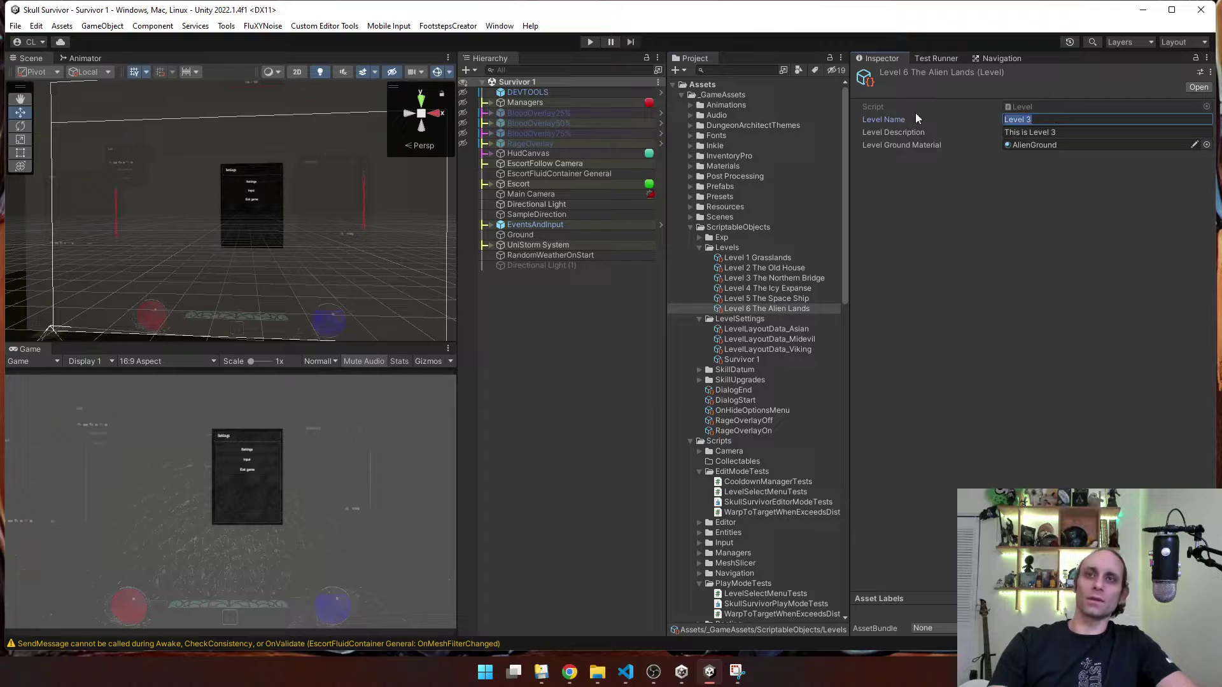
text(Alien Lan)
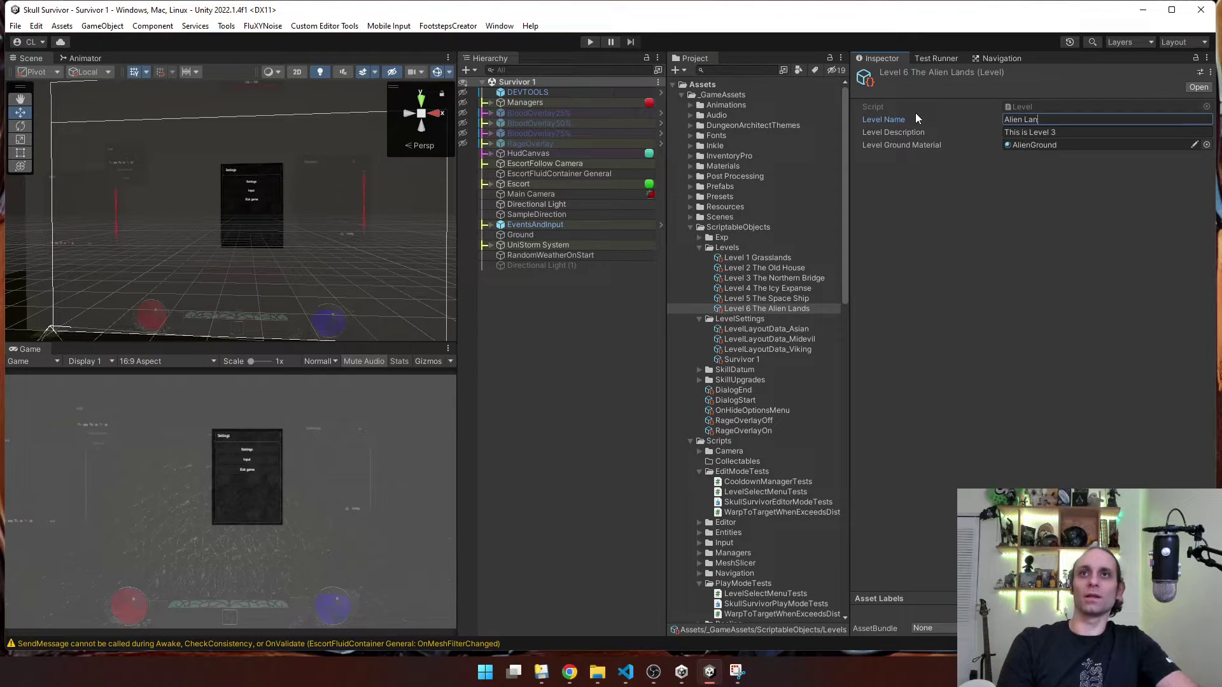
text(dscape)
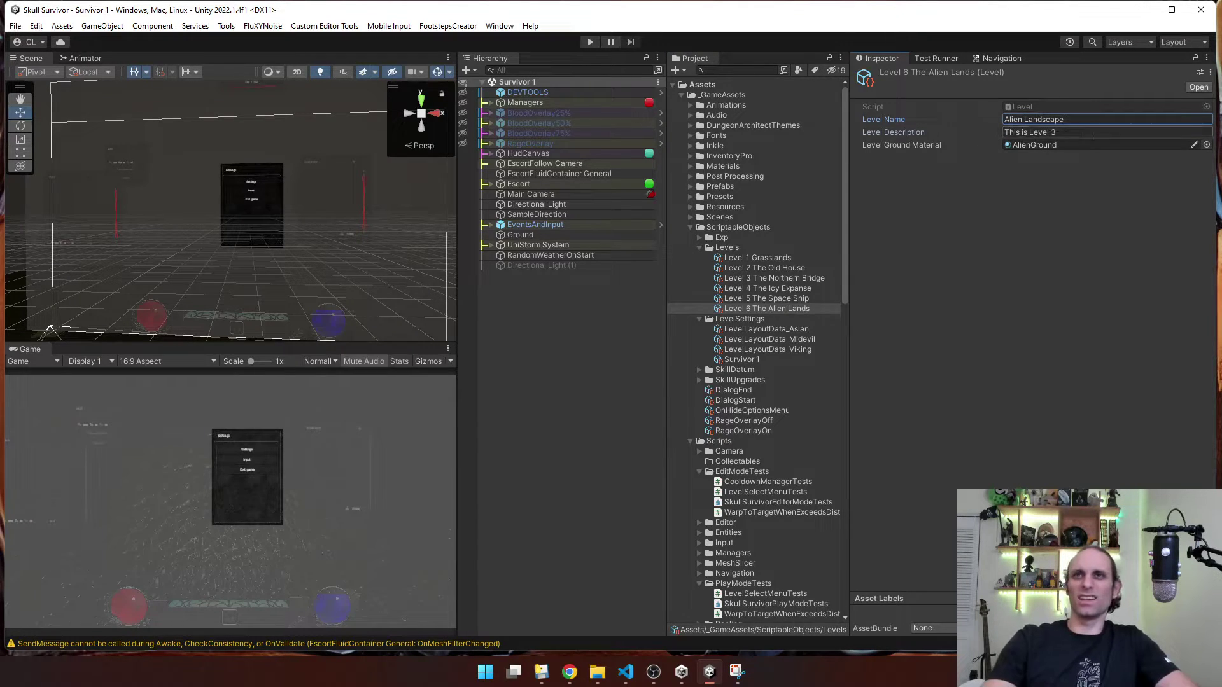
click(916, 132)
text(Survic)
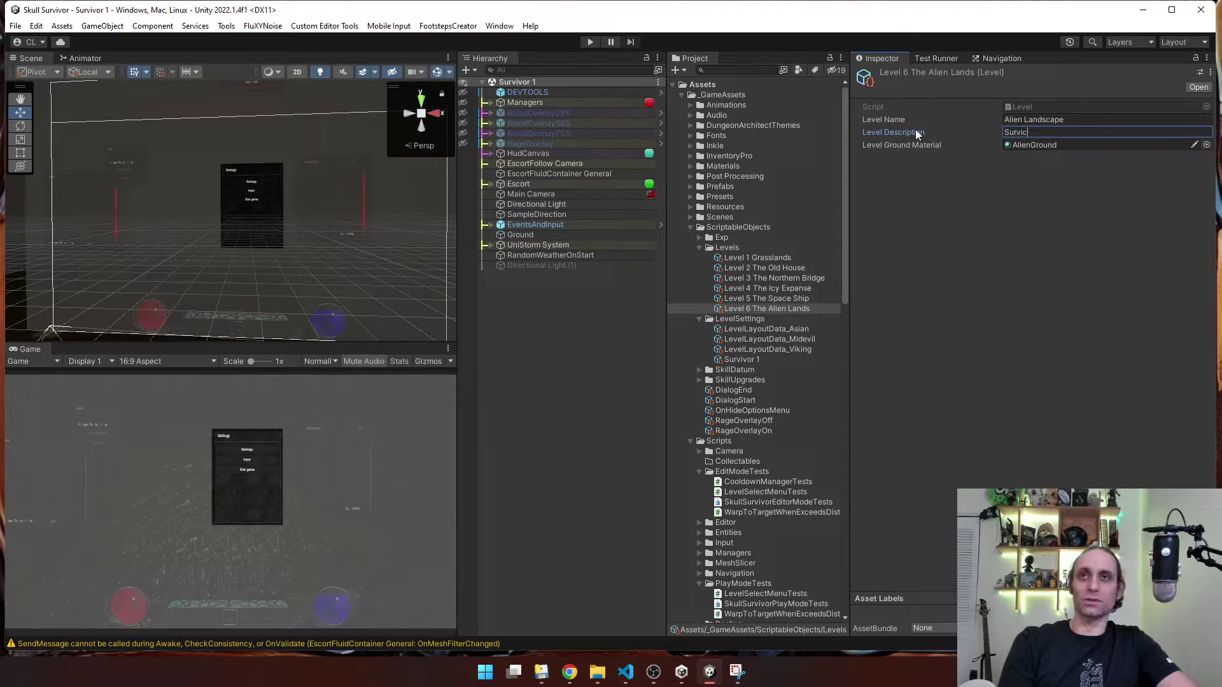
key(BackSpace)
text(ve the hor)
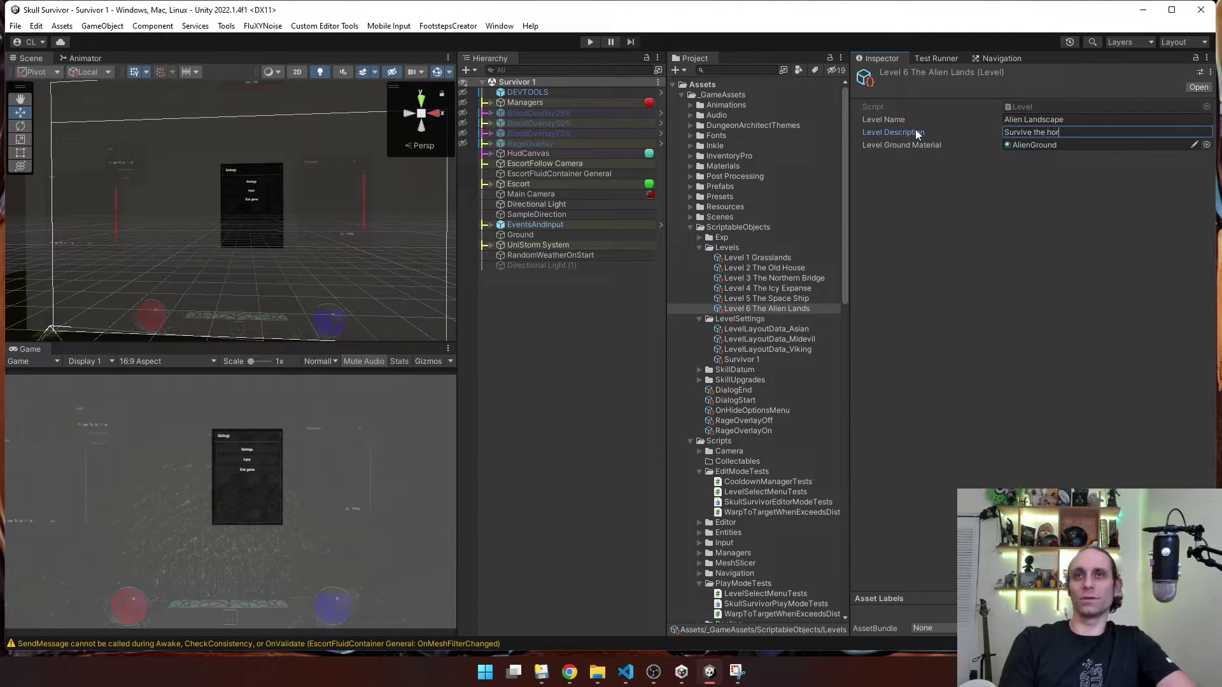
text(se and )
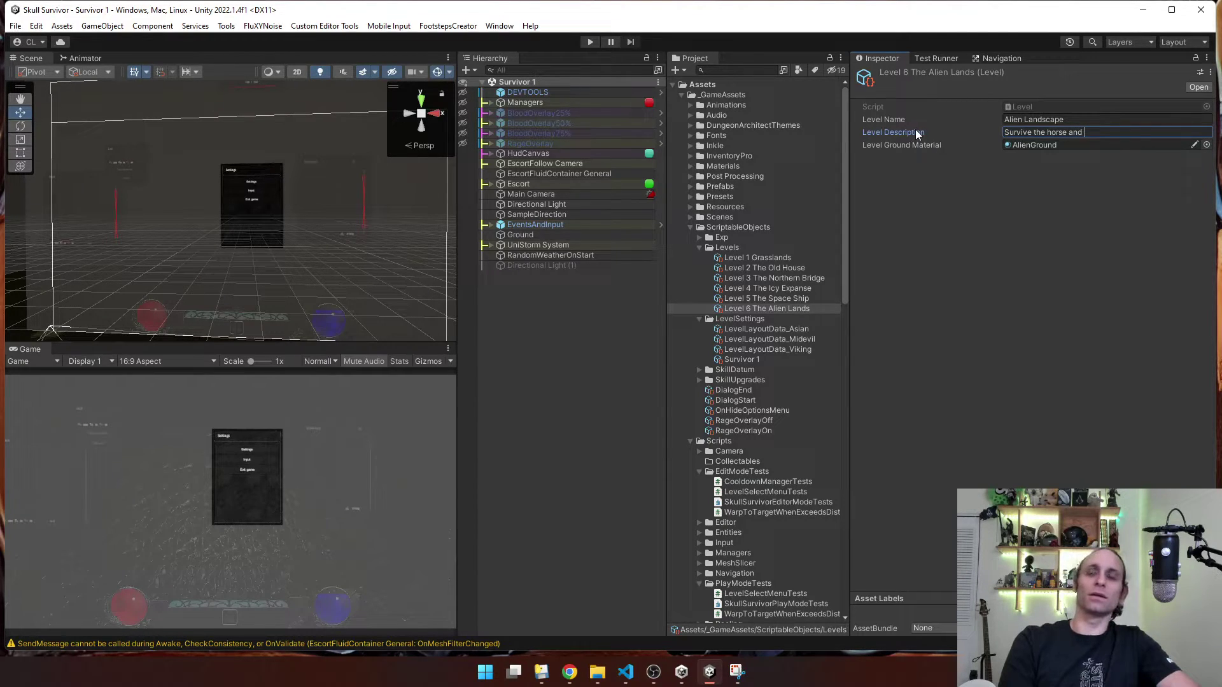
text(bring the story to)
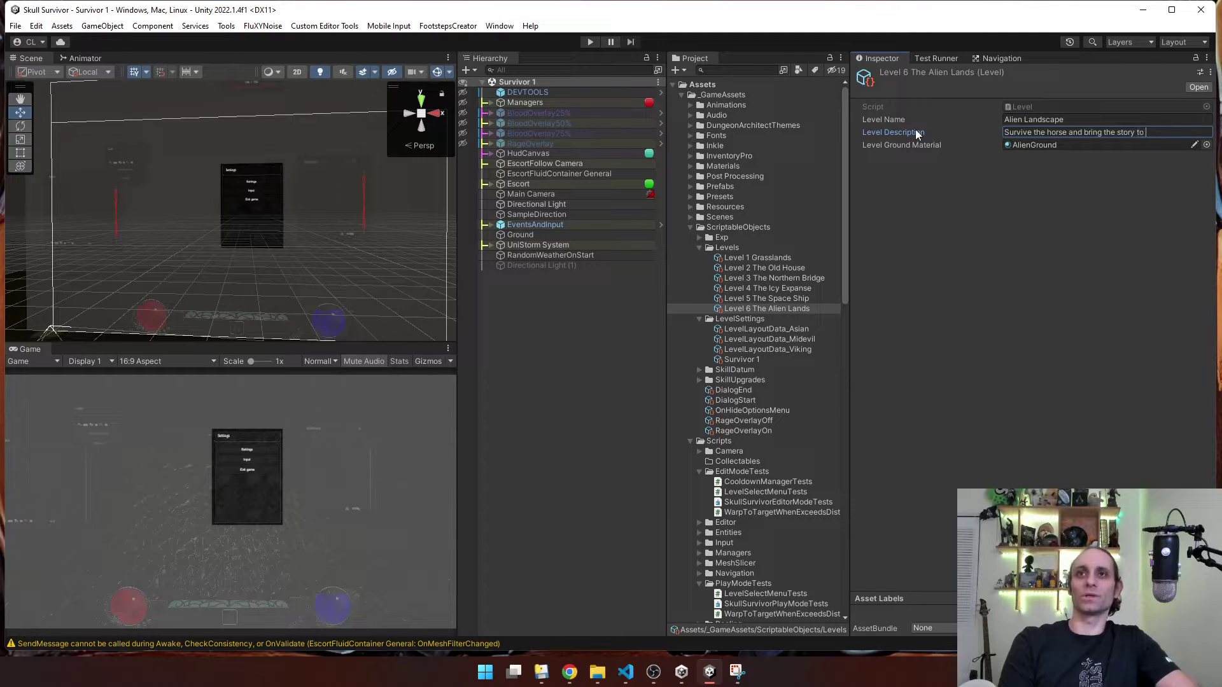
key(BackSpace)
key(BackSpace)
key(BackSpace)
key(BackSpace)
key(BackSpace)
key(BackSpace)
key(BackSpace)
key(BackSpace)
key(BackSpace)
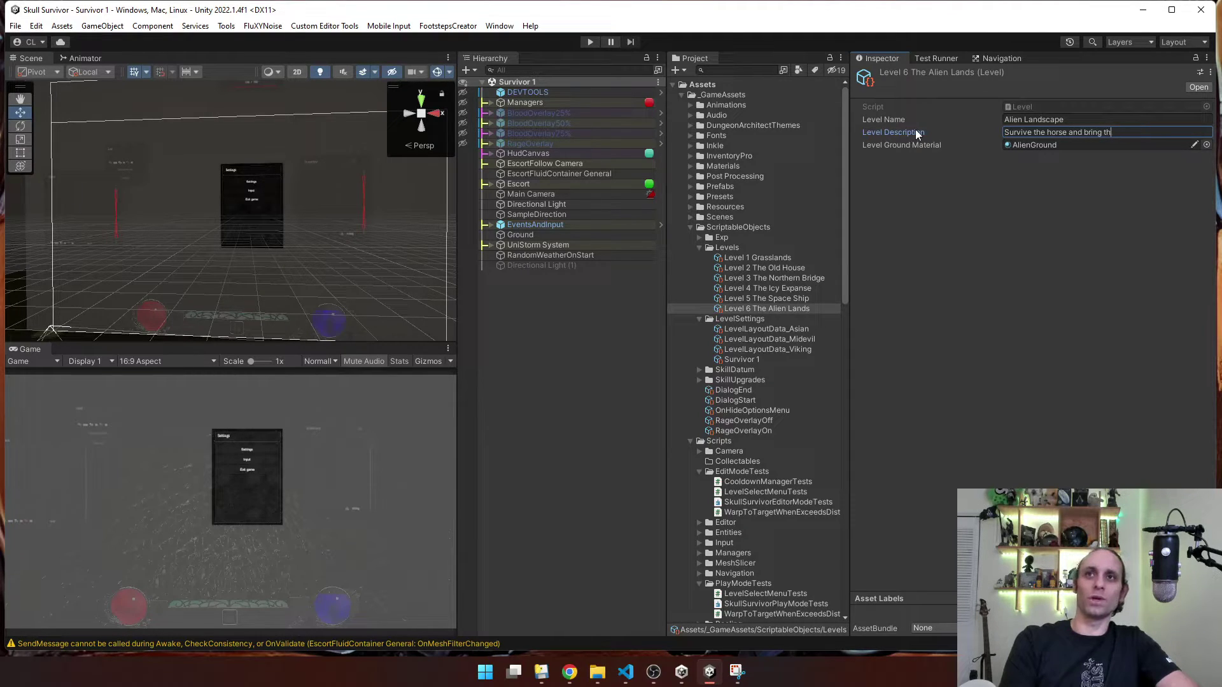
text(your e)
key(BackSpace)
text(ad)
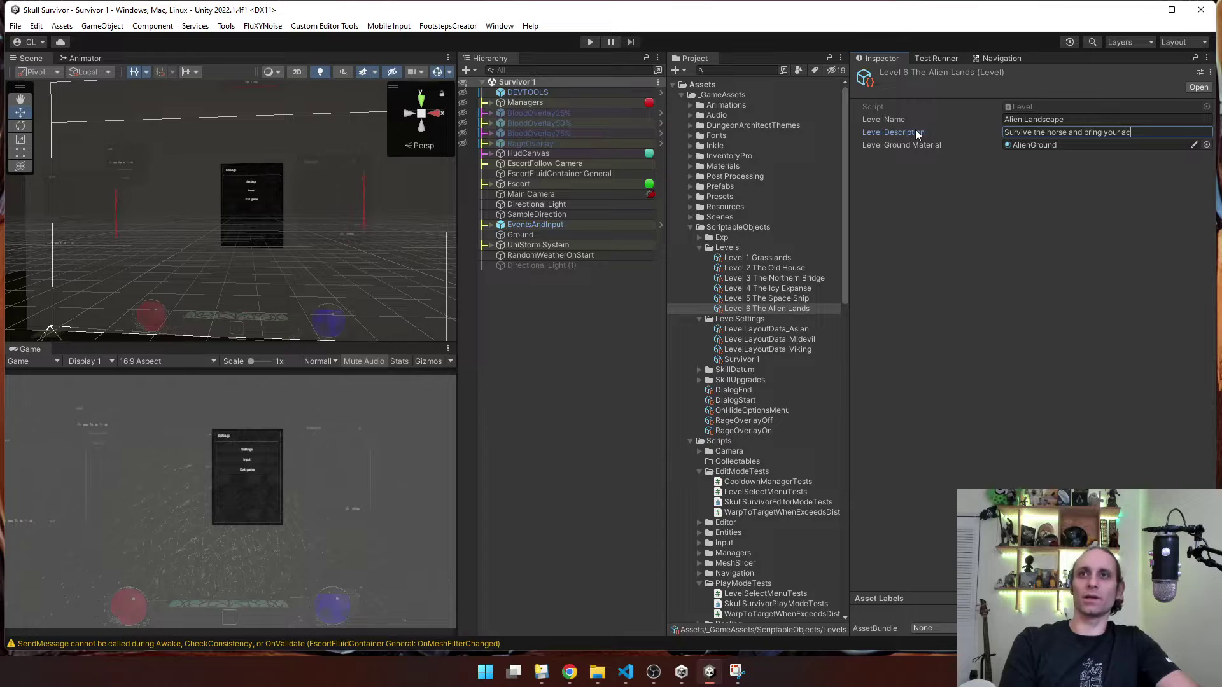
text(eentur)
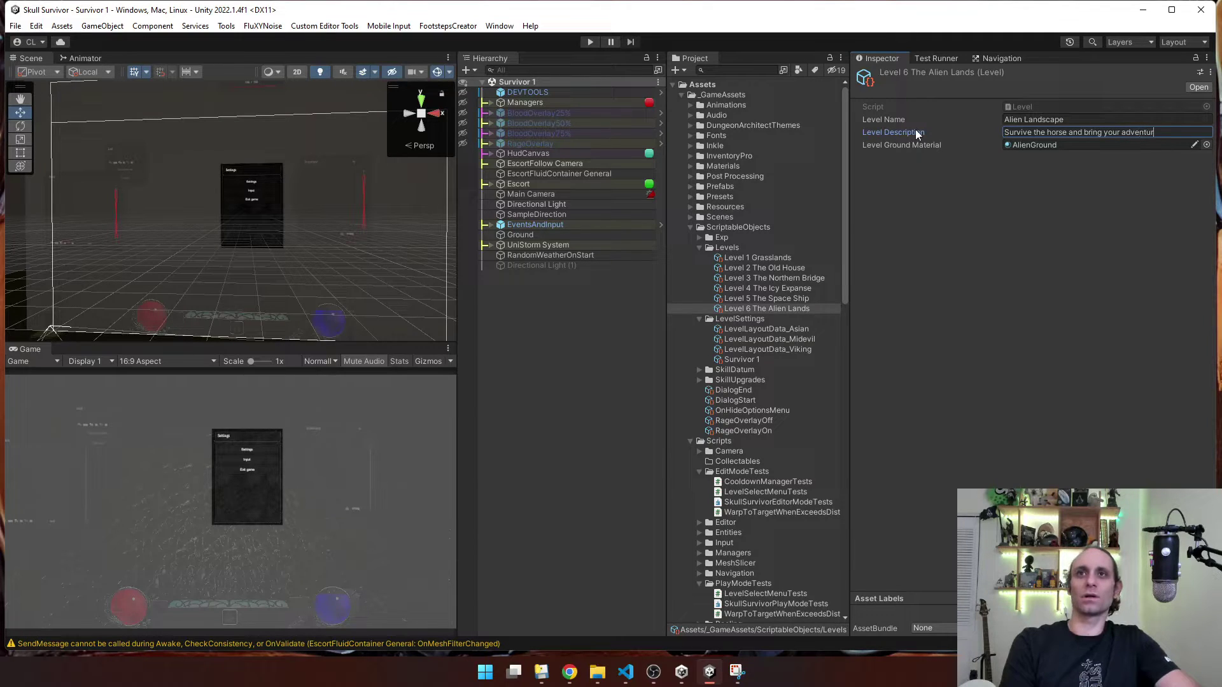
text(e to a conclusion.)
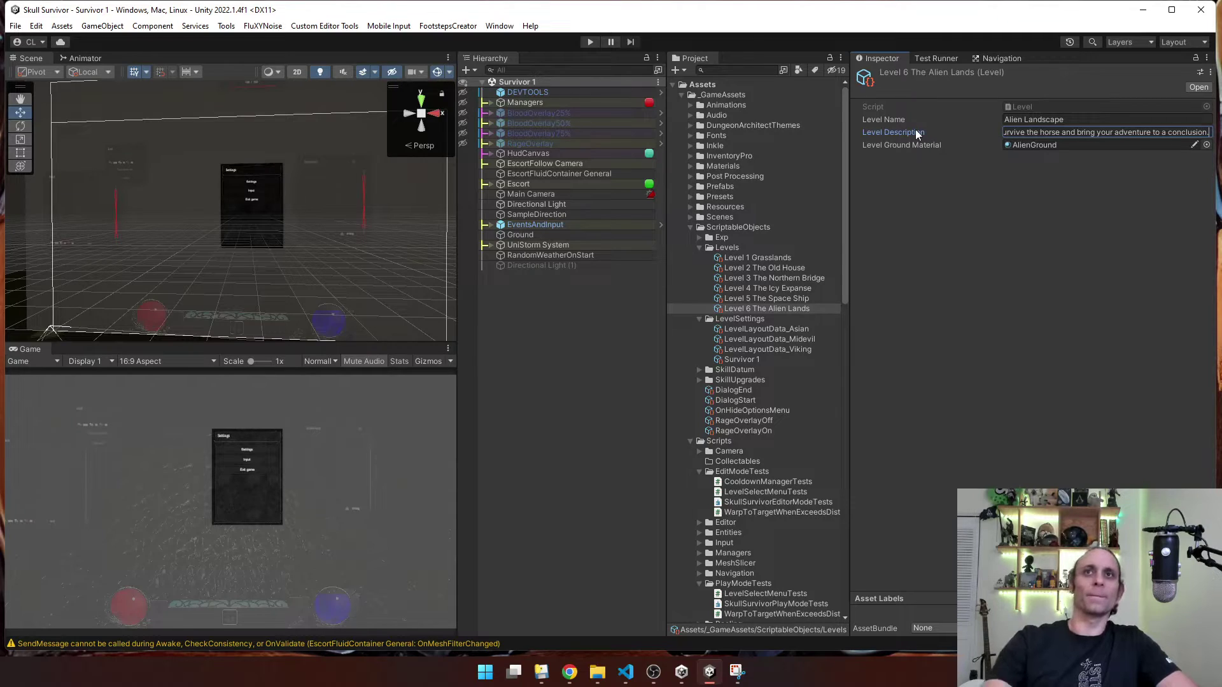
click(1036, 192)
Review Level 1 through Level 6 assets in turn, ending back on Level 6
click(791, 260)
click(771, 271)
click(774, 287)
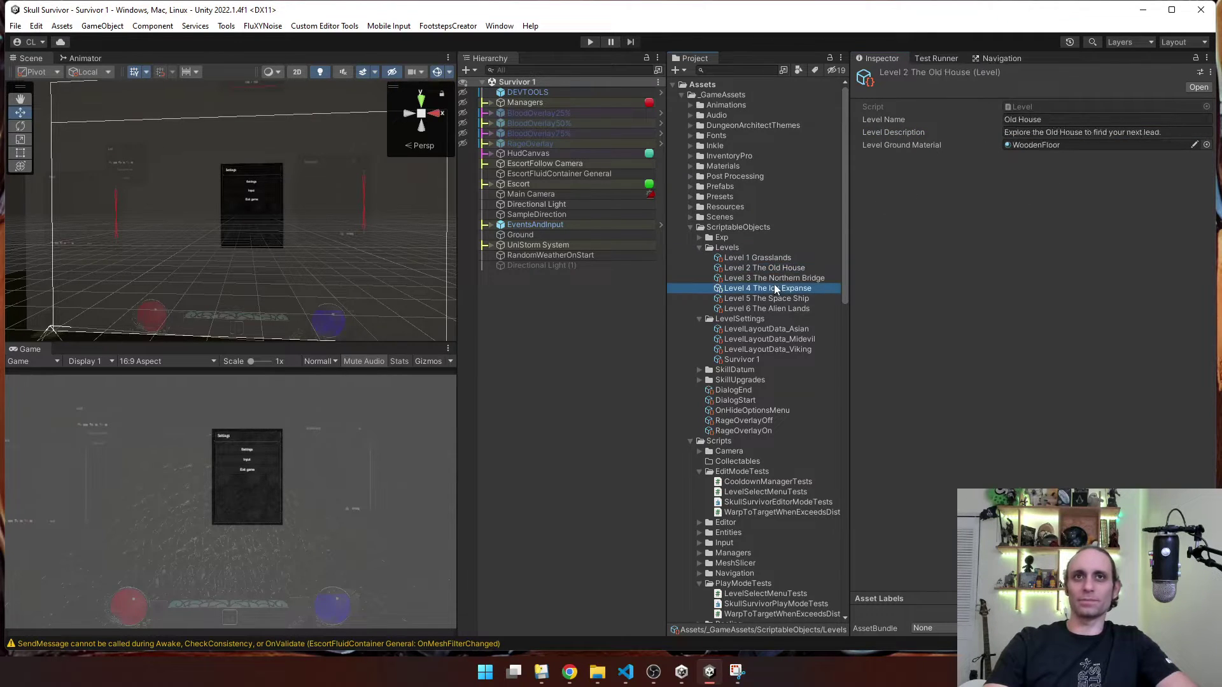
click(773, 299)
click(774, 310)
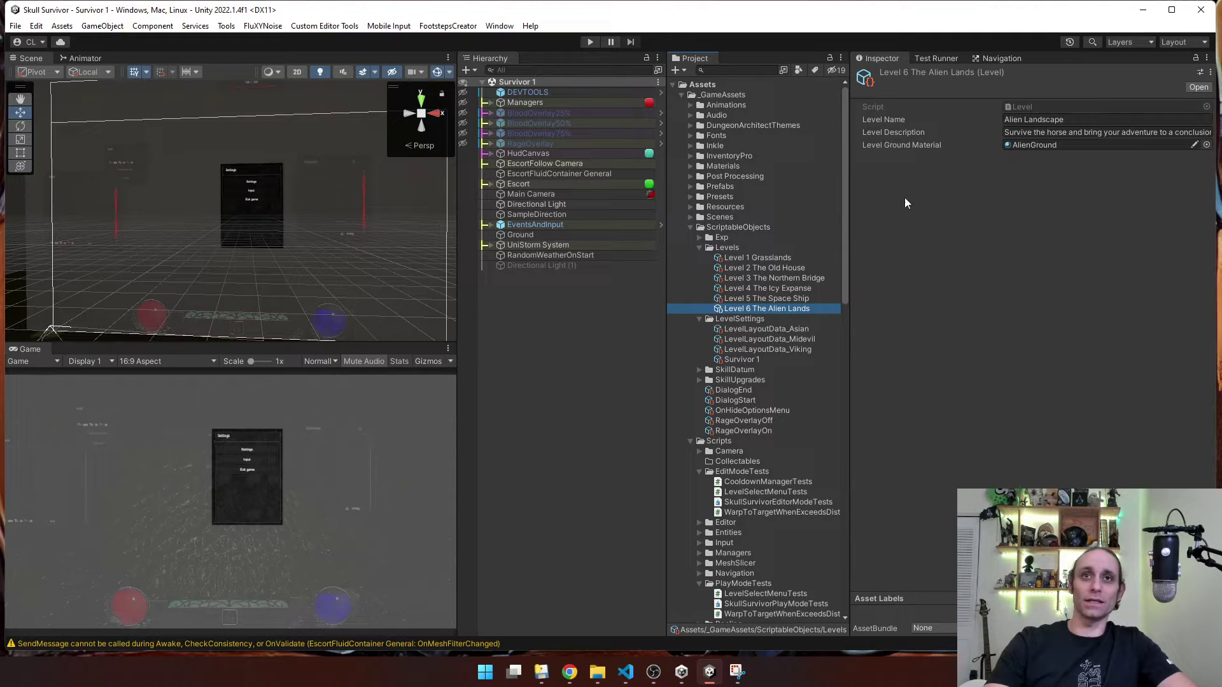
Inspect the EscortFluidContainer General object's components in the Inspector
click(540, 176)
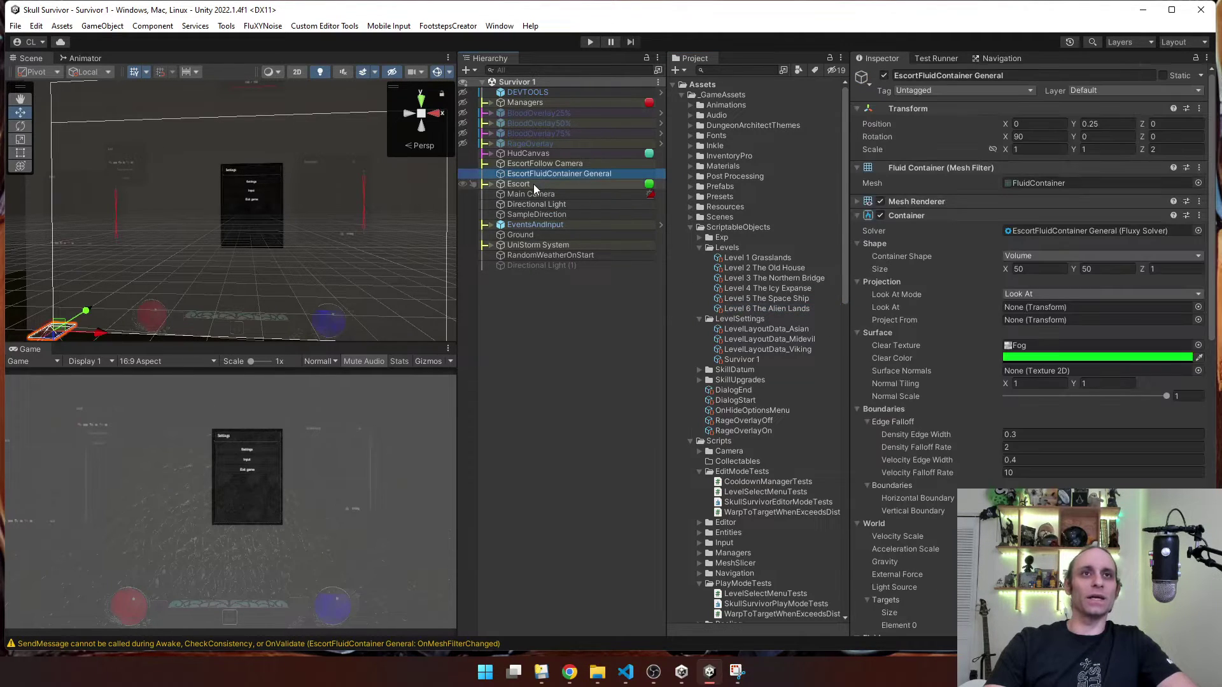
click(533, 184)
scroll(926, 383, down, 15)
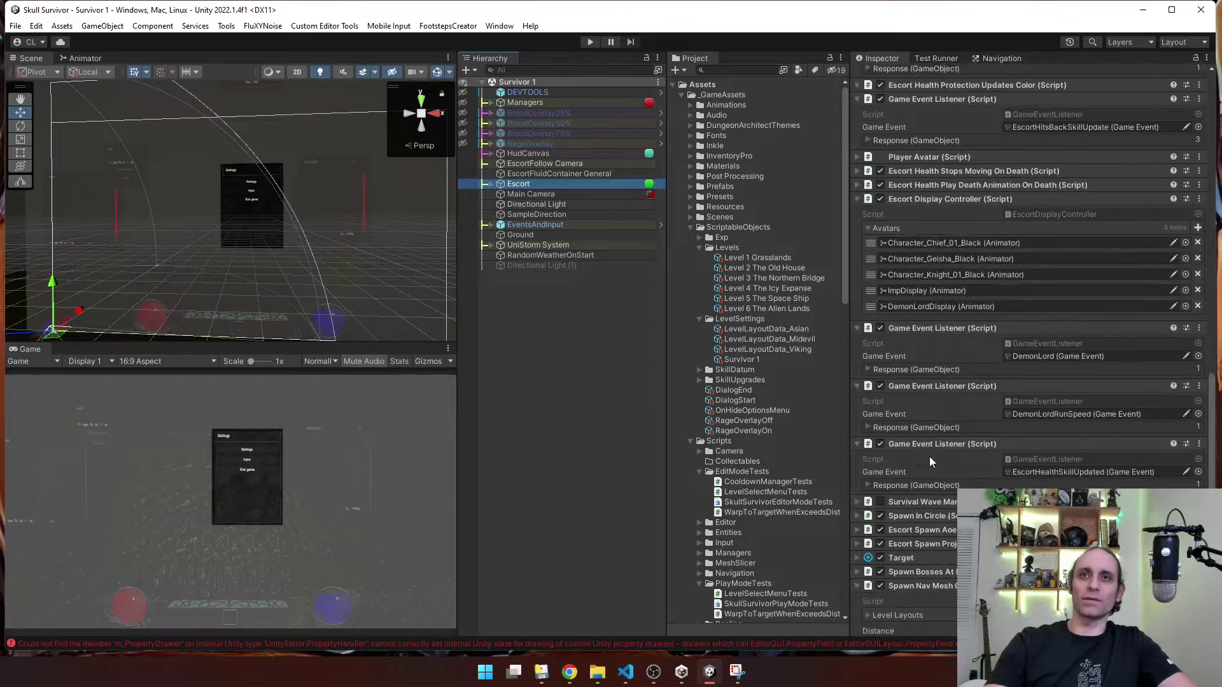
scroll(929, 460, down, 4)
scroll(704, 394, down, 8)
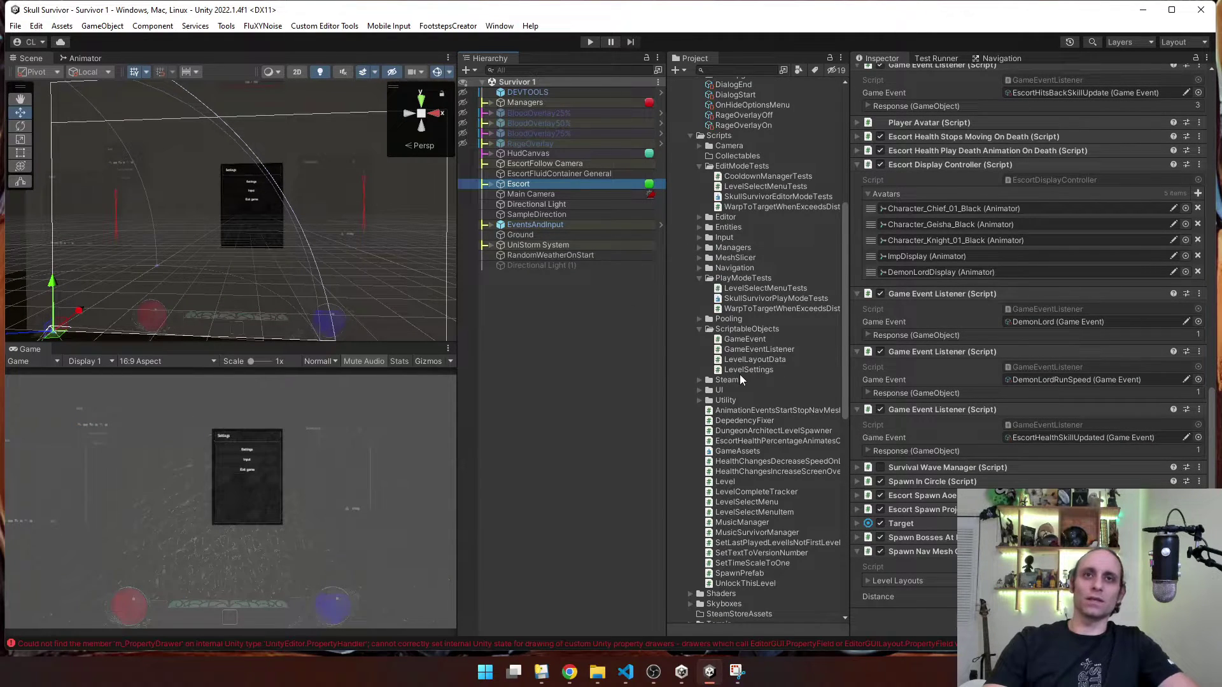
scroll(750, 306, up, 8)
Collapse ScriptableObjects and Scripts, expand Scenes, and open the MainMenu scene
click(692, 232)
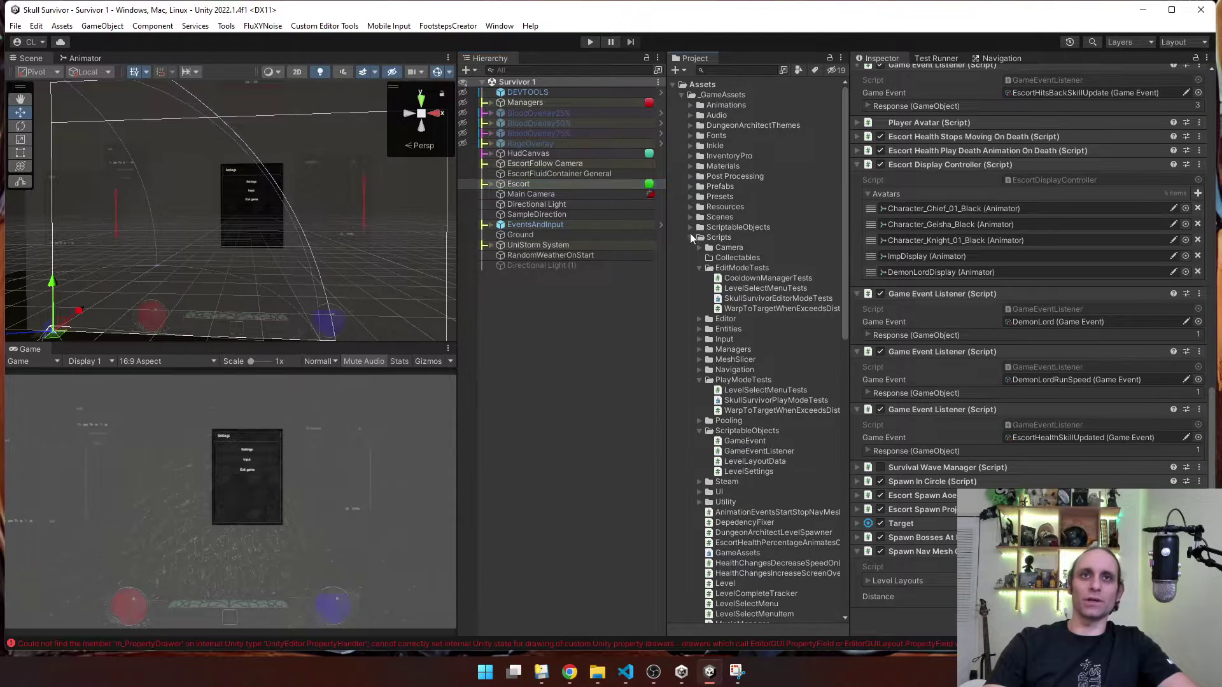
click(691, 237)
scroll(680, 381, down, 5)
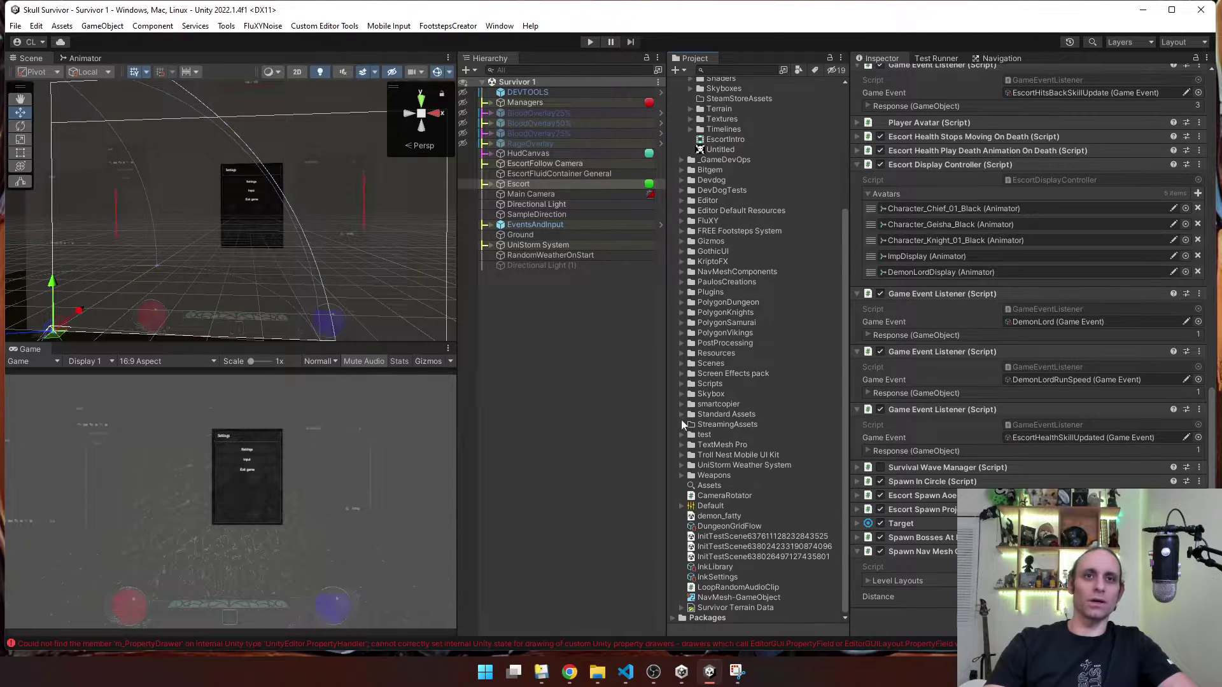
scroll(722, 471, up, 4)
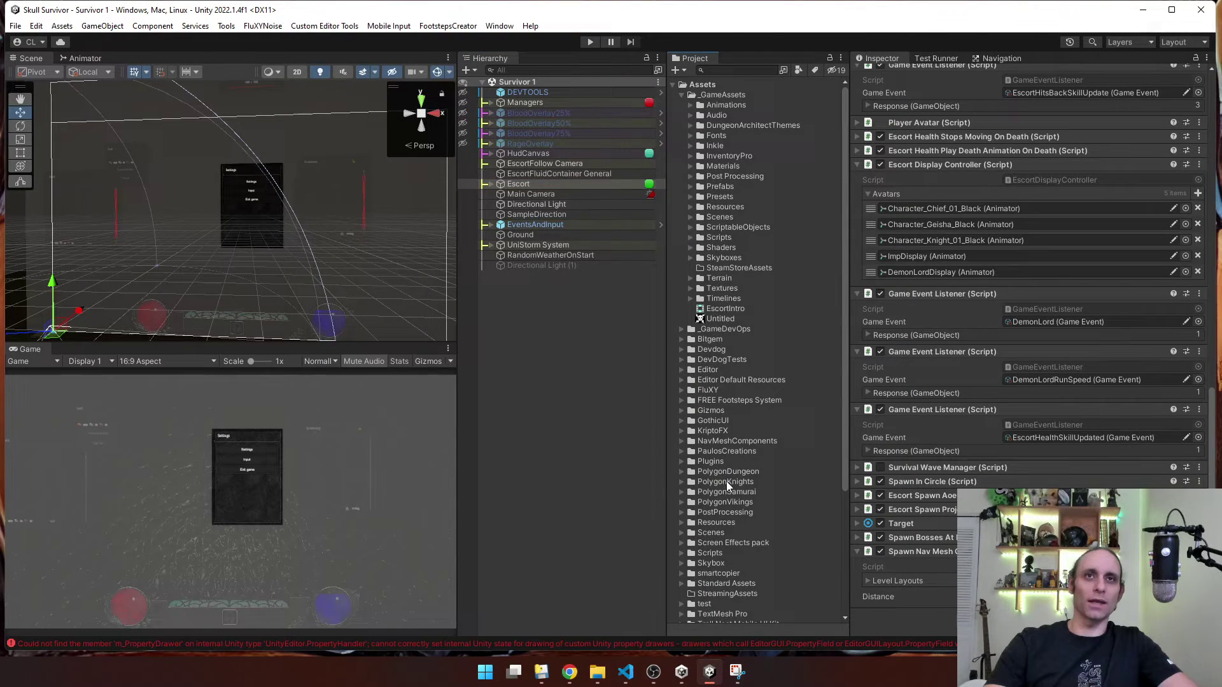
click(691, 217)
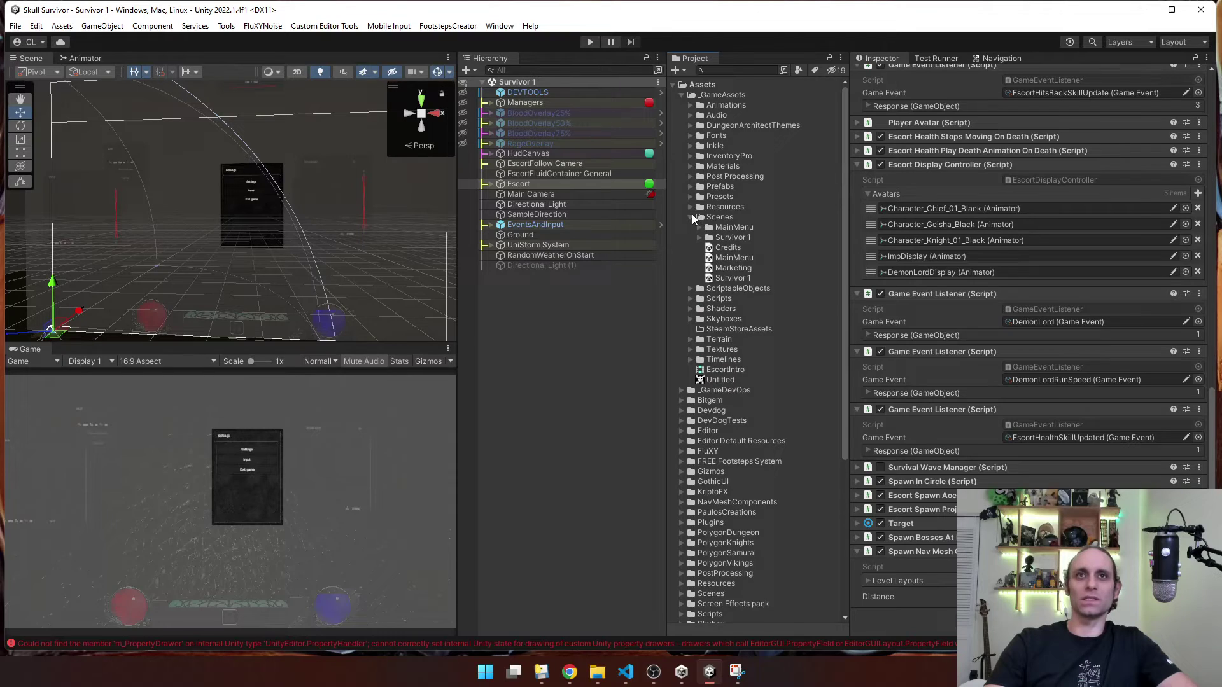
double_click(730, 258)
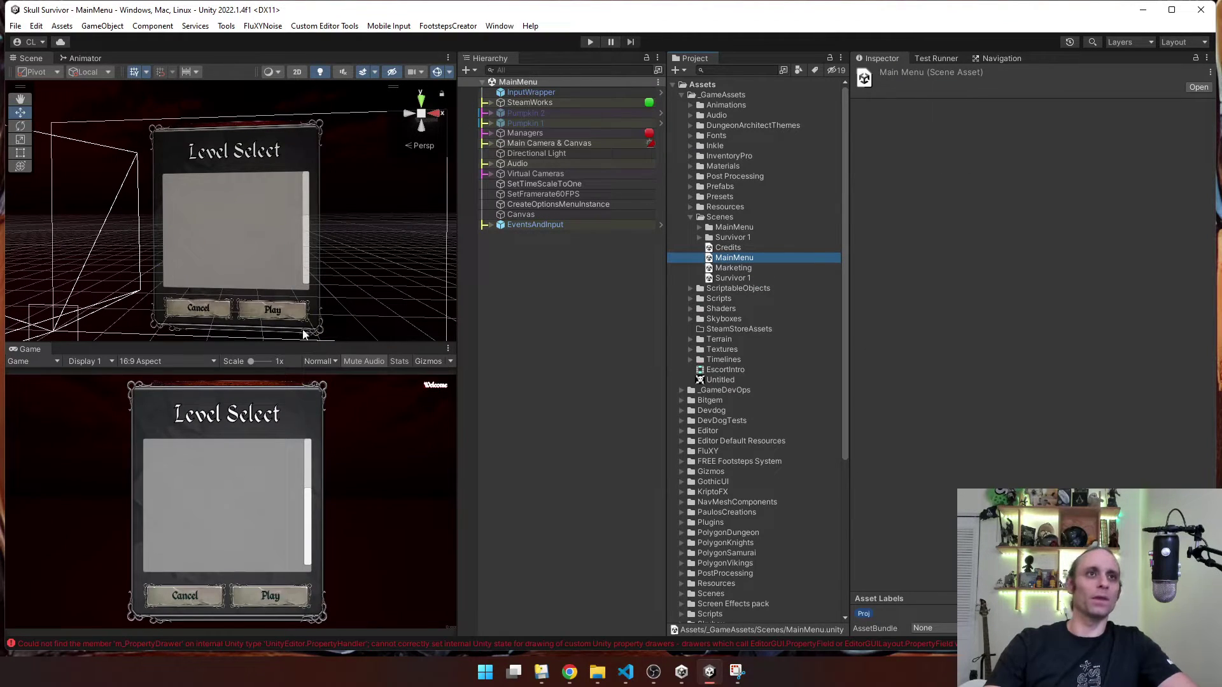
Open the Level Select Menu prefab and empty its Levels list
click(270, 207)
click(270, 207)
click(538, 184)
click(558, 174)
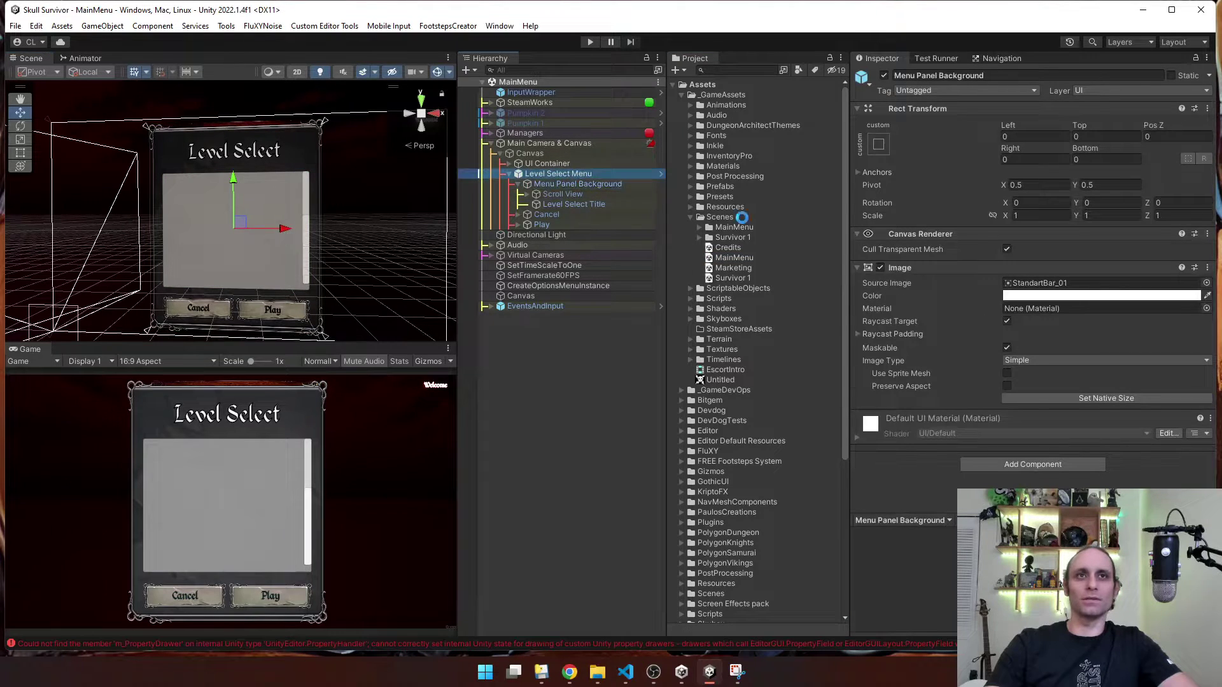
click(660, 173)
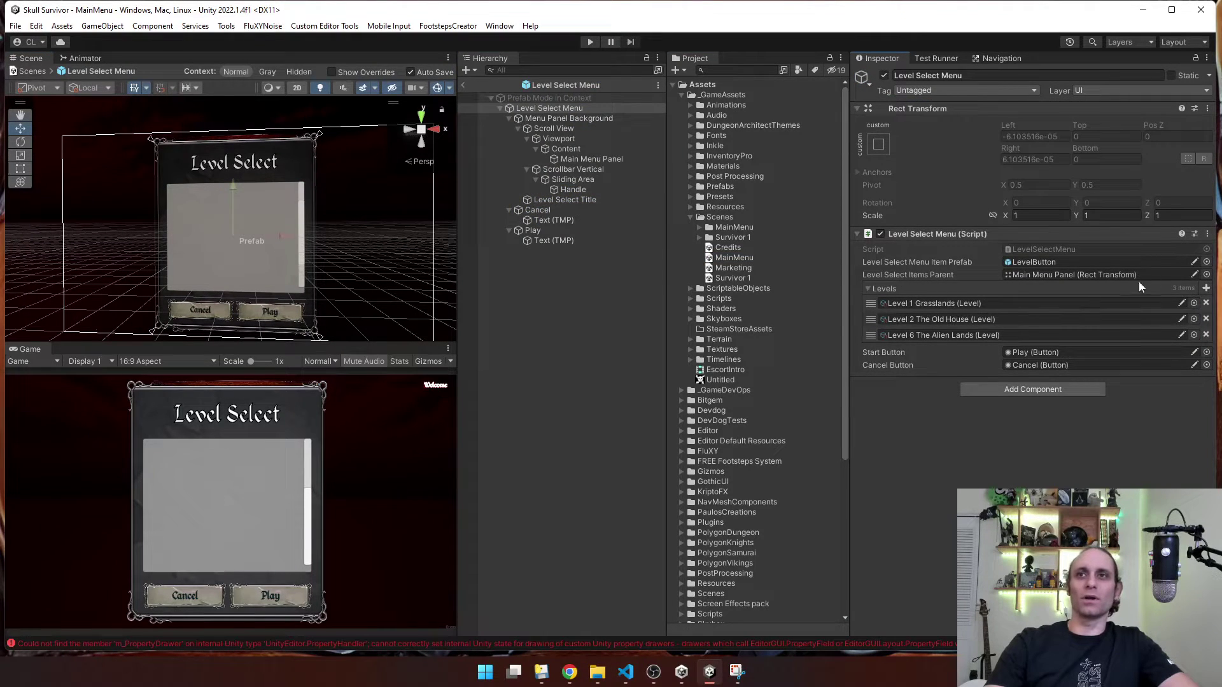
right_click(1177, 287)
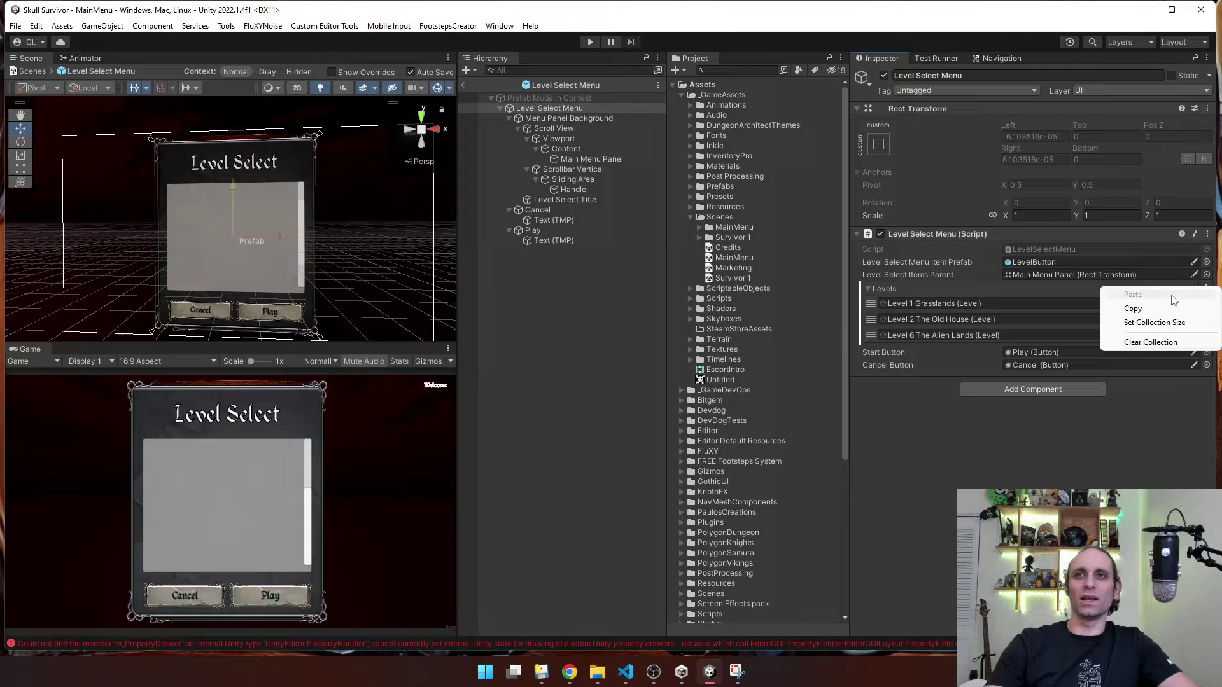
click(1149, 341)
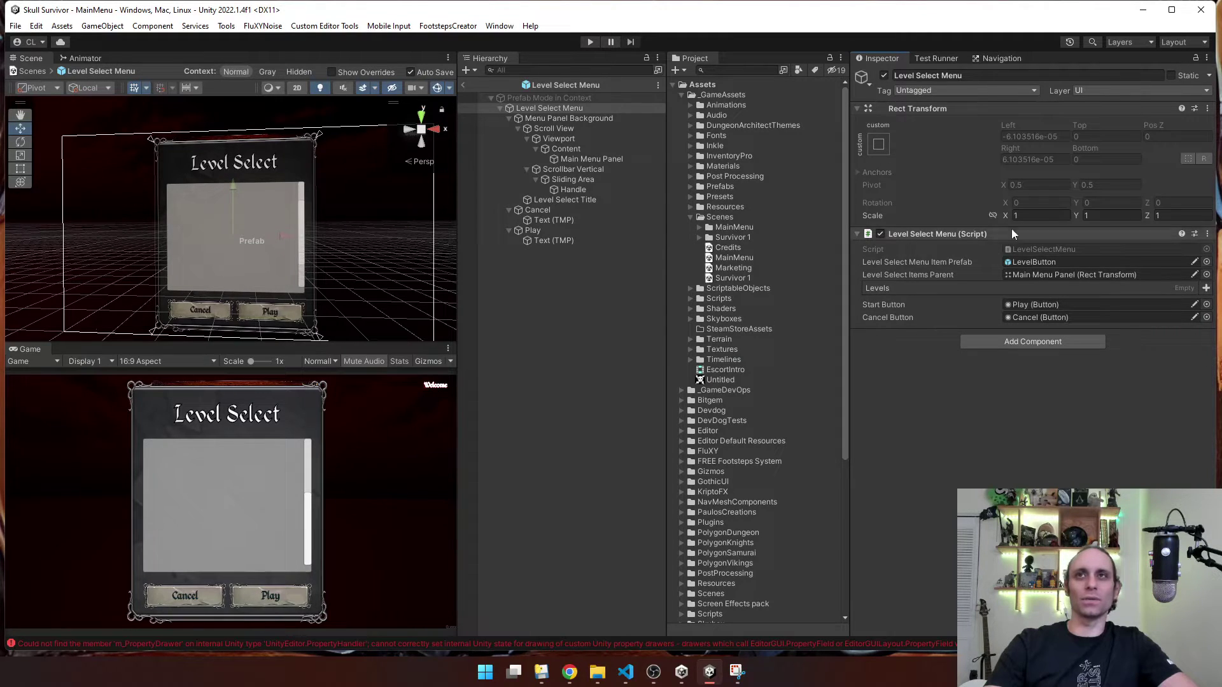
Drag the Level 1–6 assets from ScriptableObjects into the Levels list and start the game
click(692, 207)
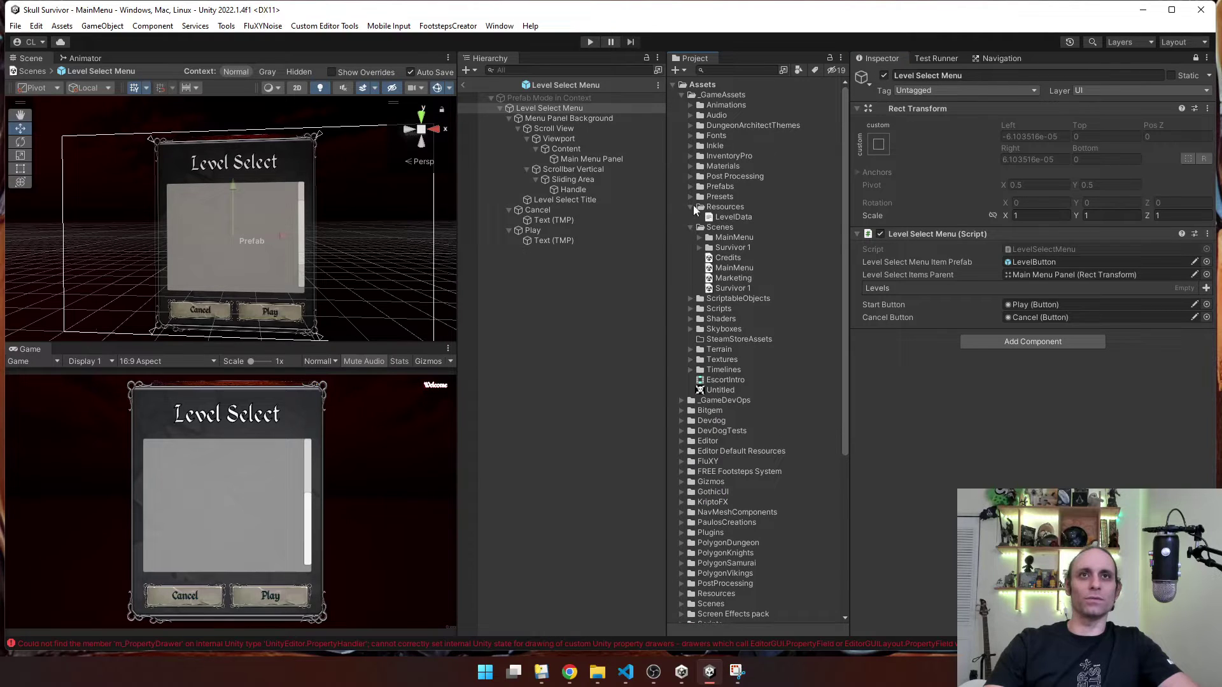
click(690, 208)
click(691, 216)
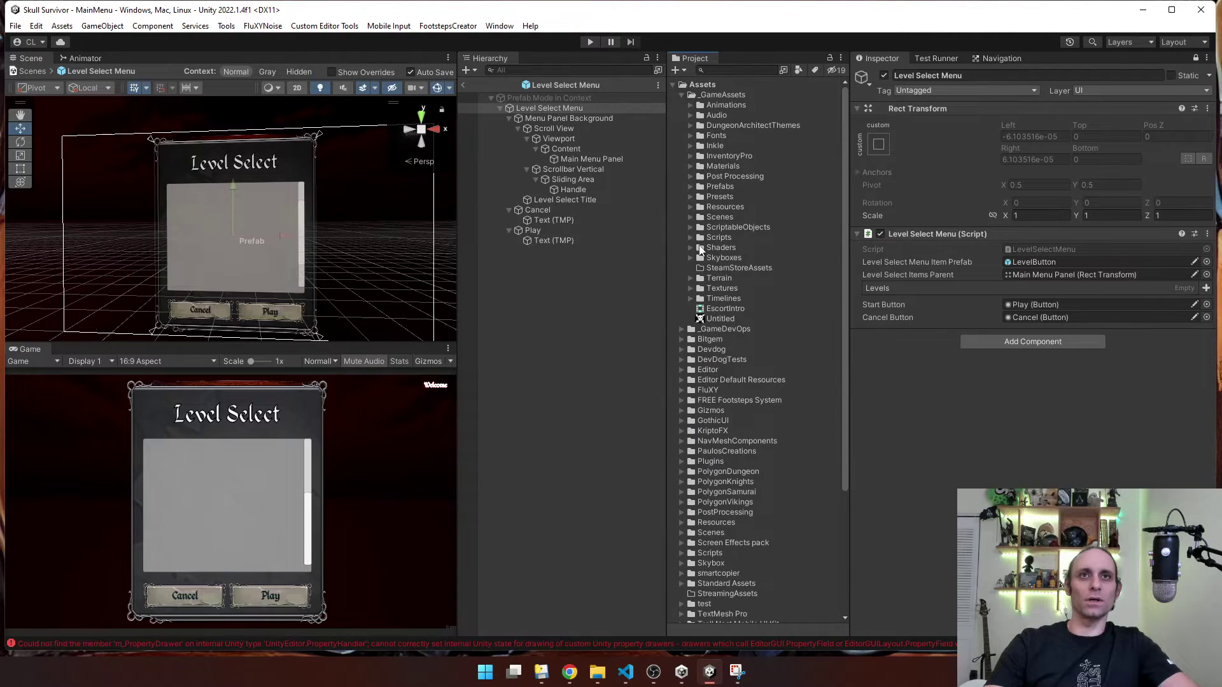
click(690, 227)
click(757, 258)
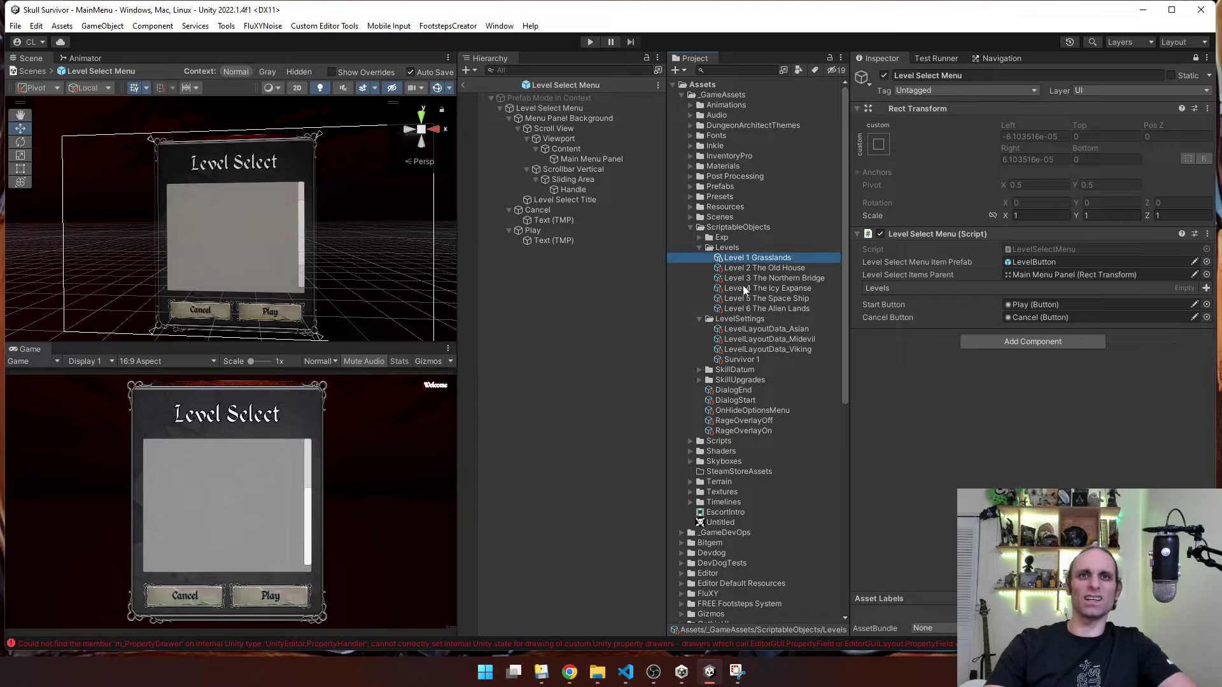
shift+click(766, 309)
drag(766, 308, 1016, 296)
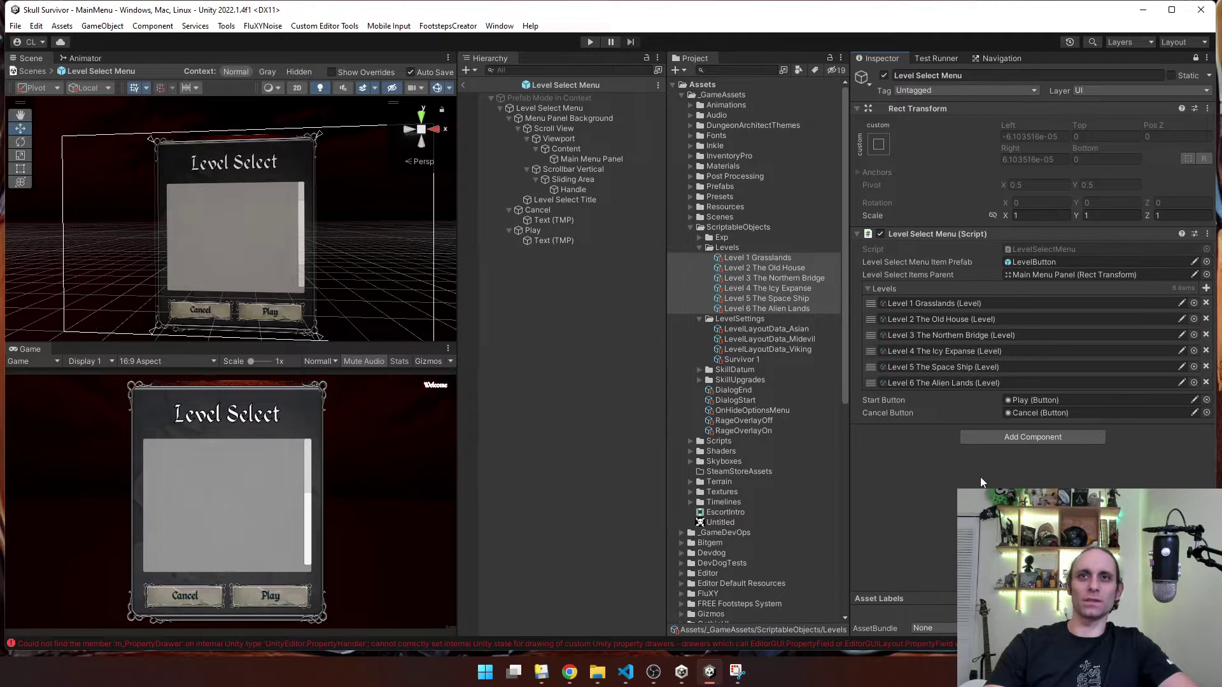
click(590, 42)
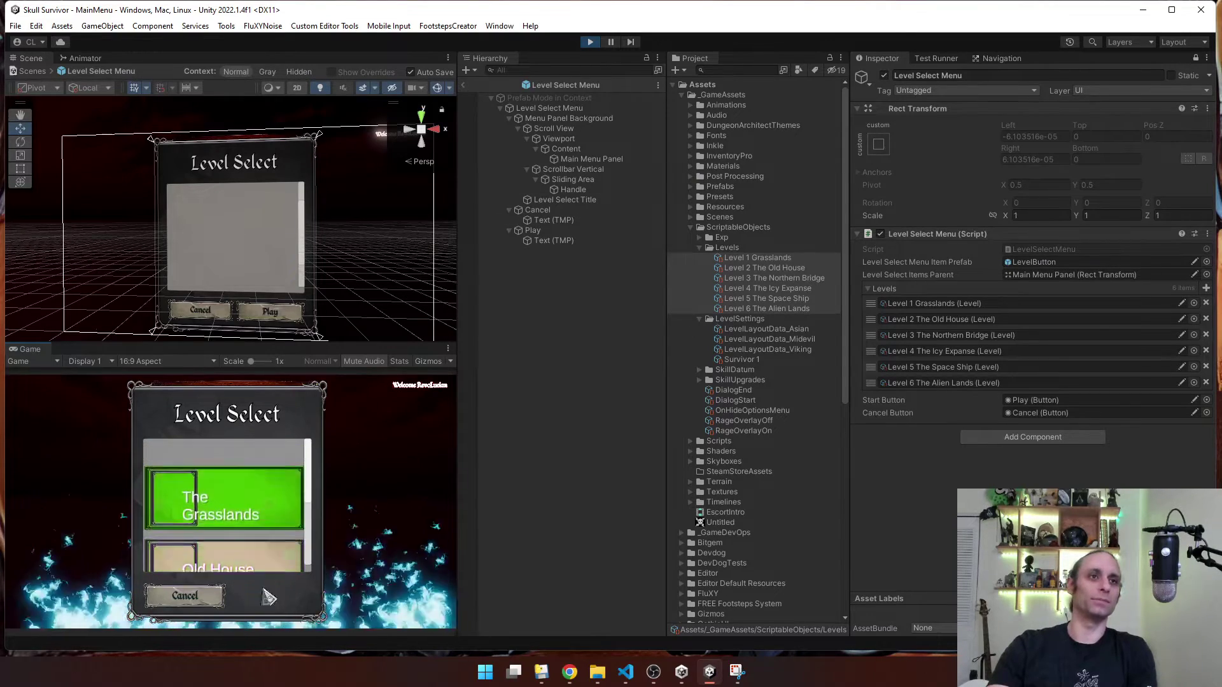
Scroll the running level list and move the highlight down to Stone Road
scroll(284, 468, down, 1)
scroll(274, 517, down, 1)
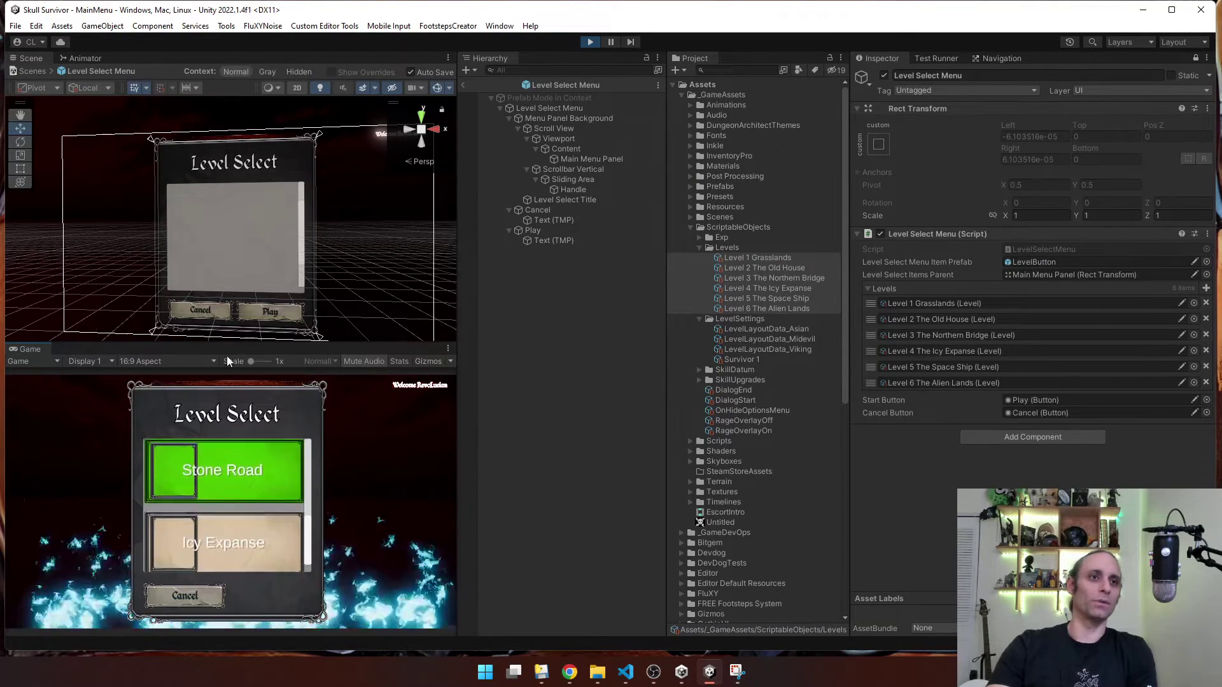
scroll(274, 517, up, 3)
scroll(274, 517, down, 1)
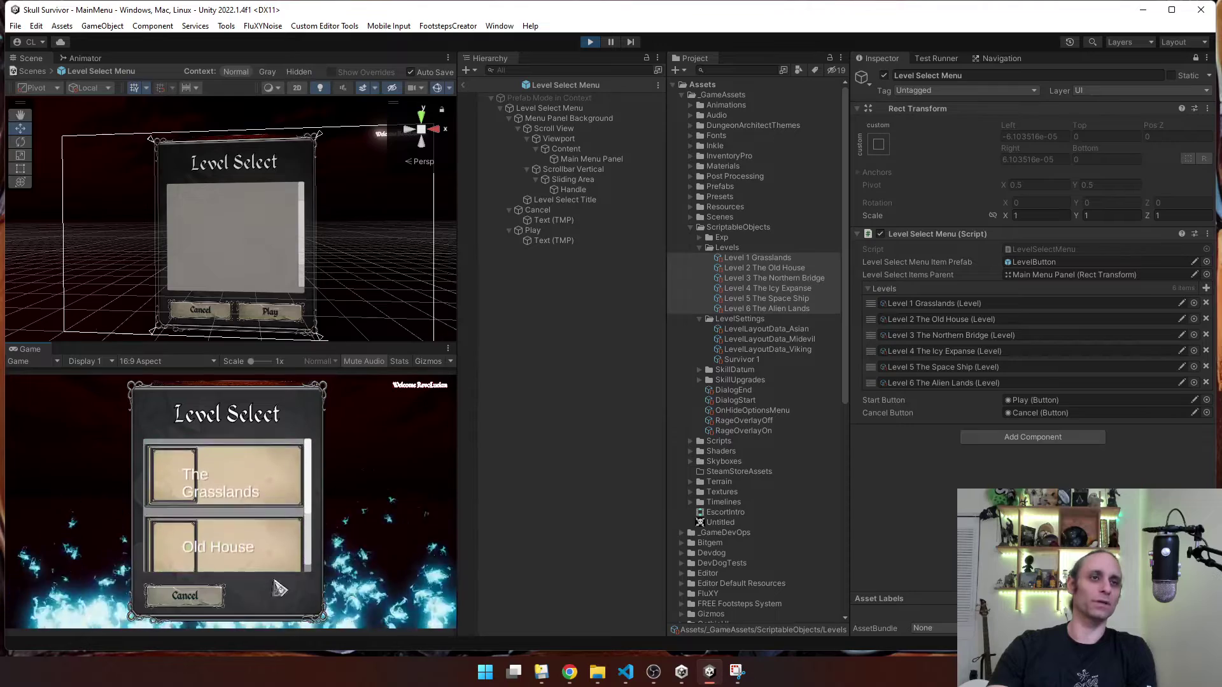
scroll(273, 517, up, 2)
key(Down)
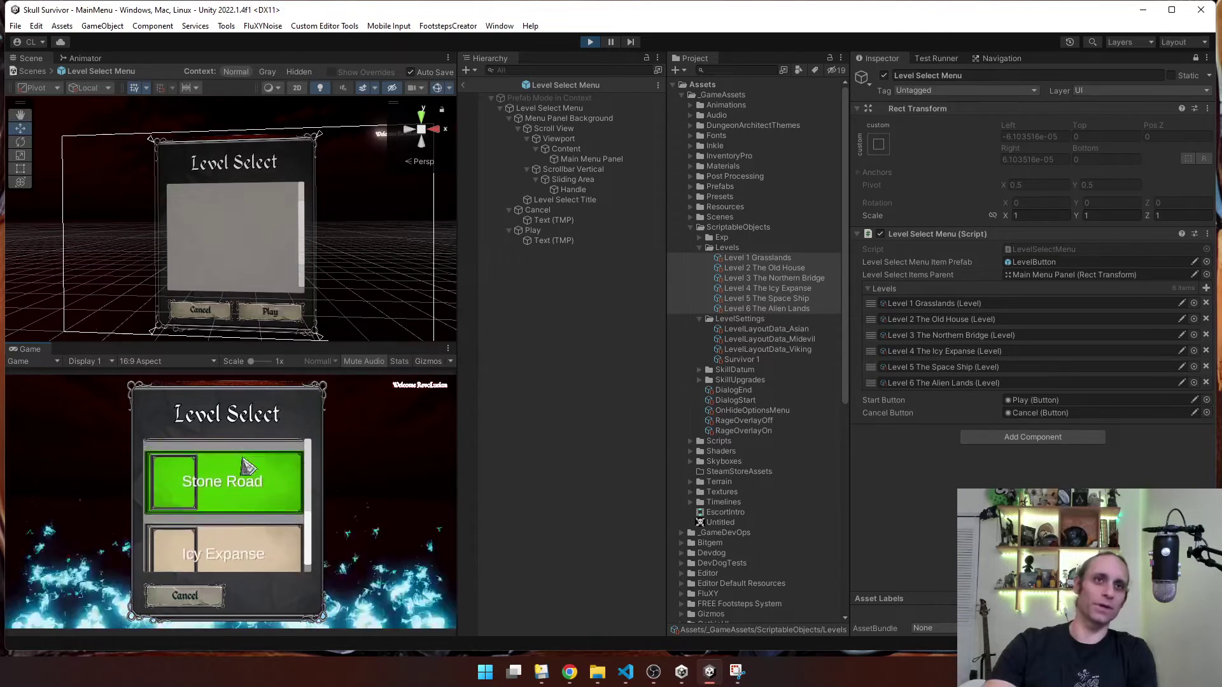
Browse the prefab's Scroll View and Content objects, then exit Prefab Mode to MainMenu
click(563, 107)
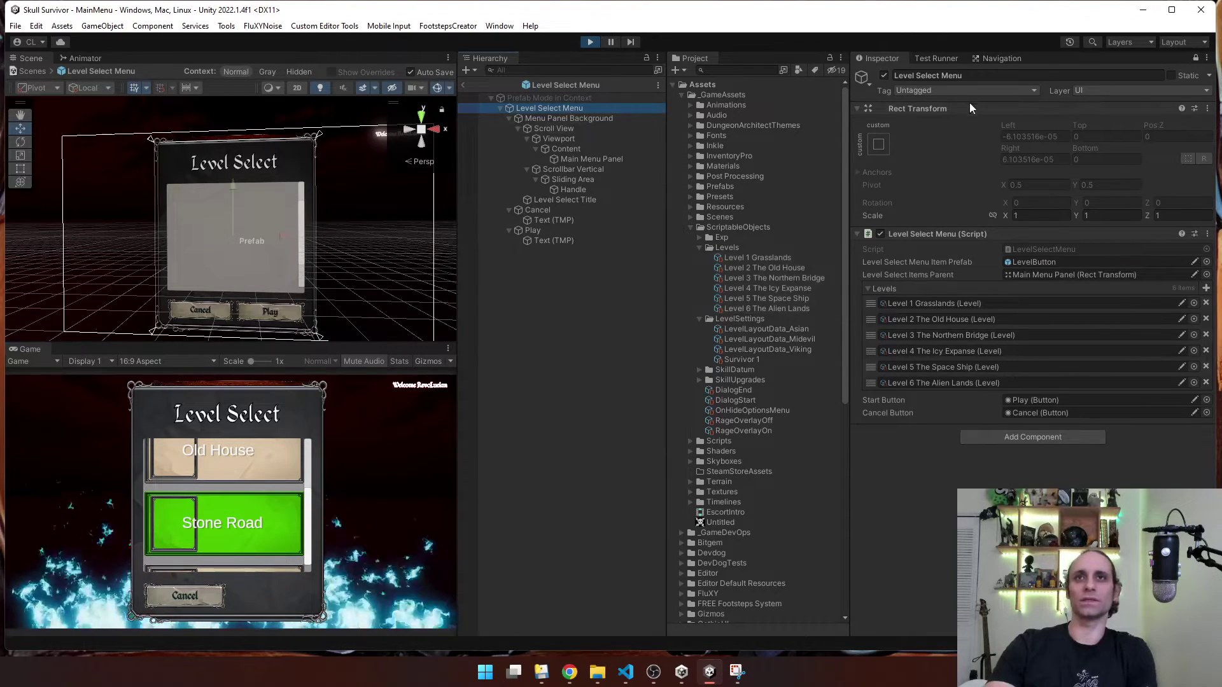
click(559, 119)
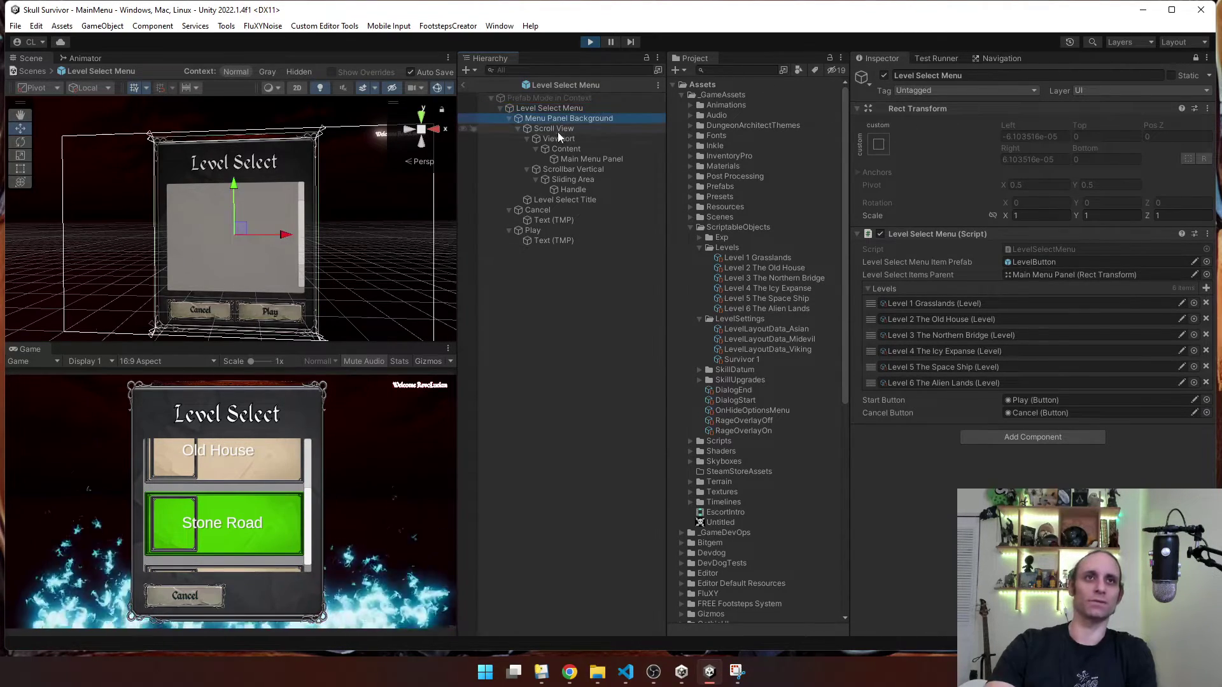
click(558, 129)
click(562, 149)
right_drag(335, 216, 364, 219)
click(463, 95)
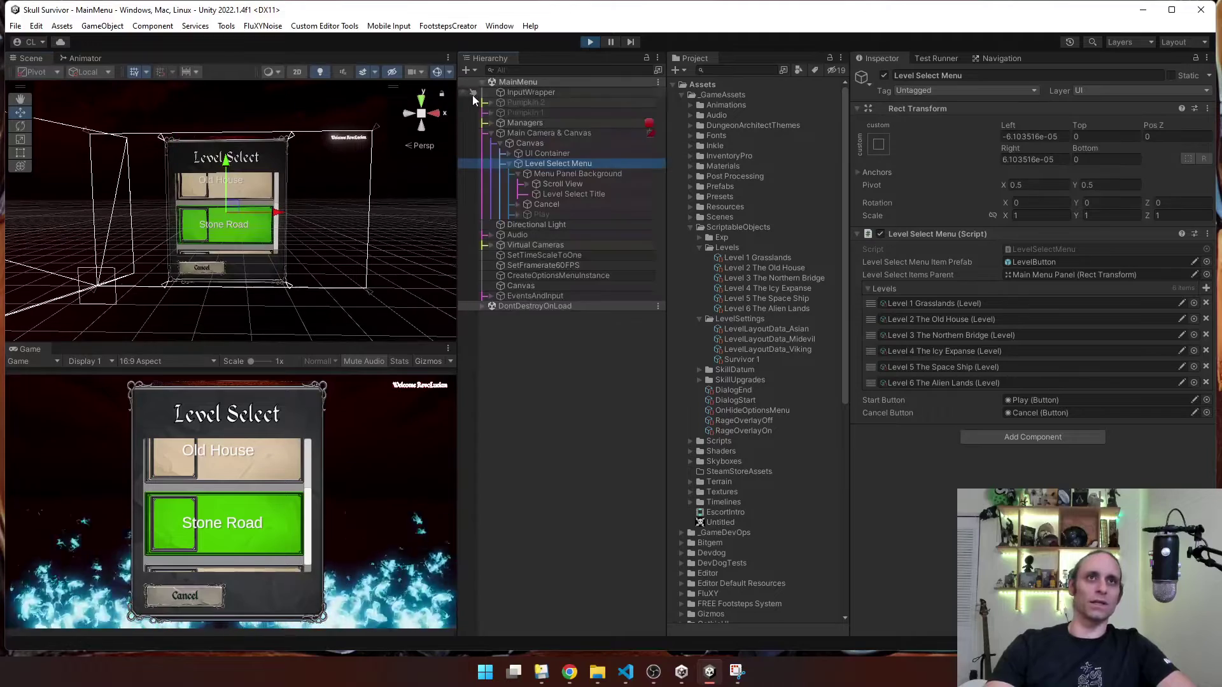
Expand Menu Panel Background > Scroll View > Viewport in the scene hierarchy and select Content
click(559, 205)
click(551, 163)
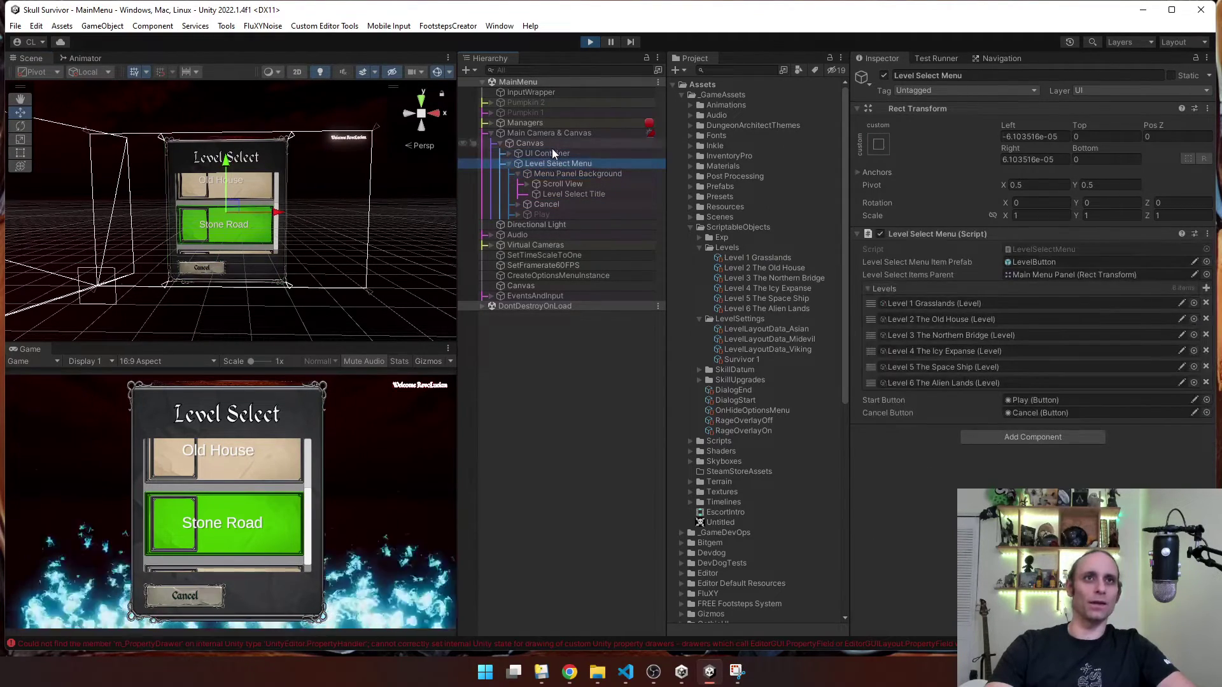
click(552, 152)
click(549, 145)
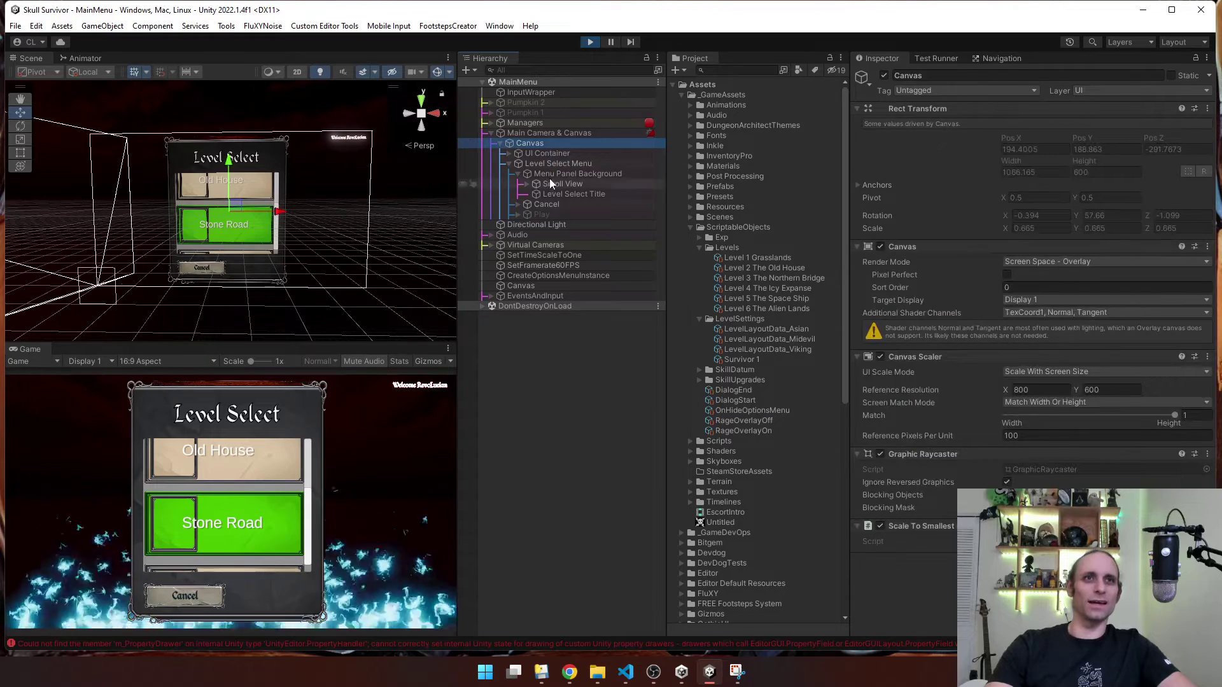
click(551, 174)
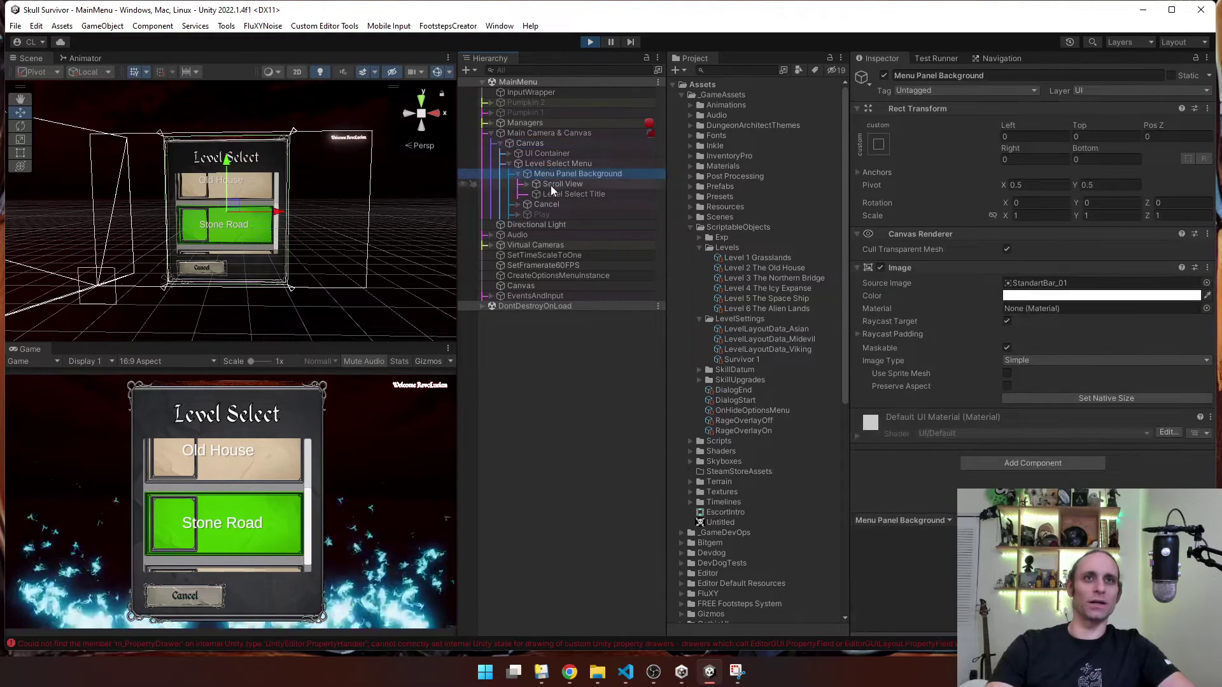
click(528, 184)
click(537, 194)
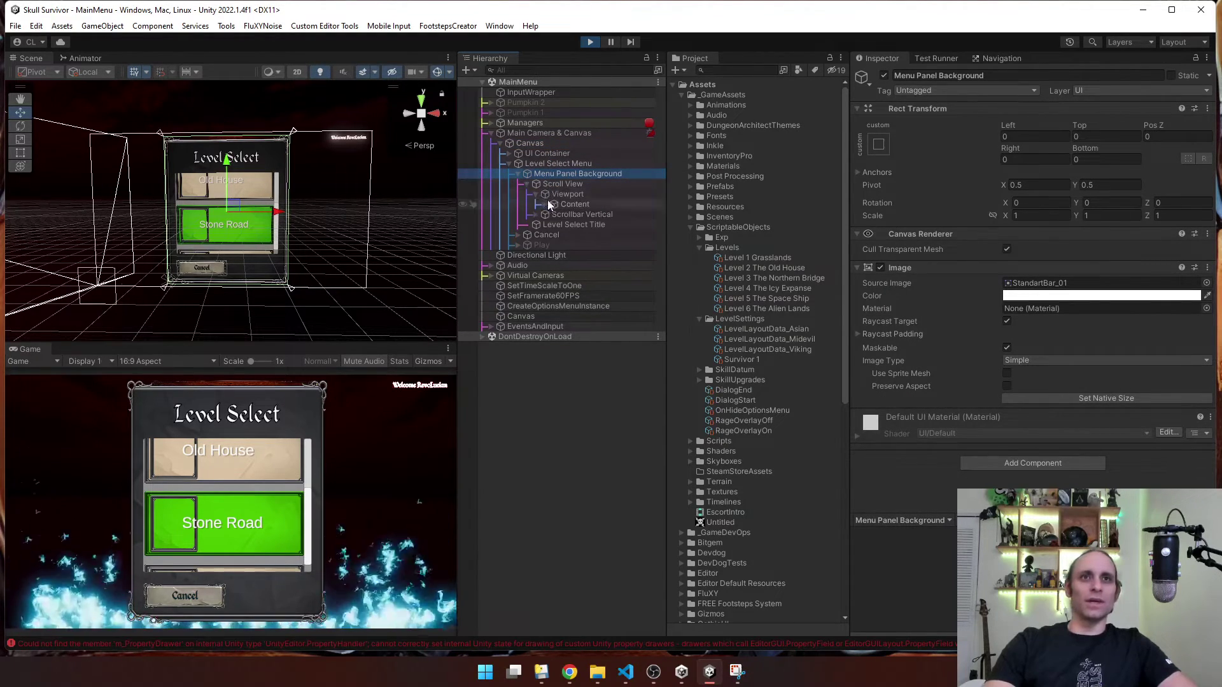
click(551, 202)
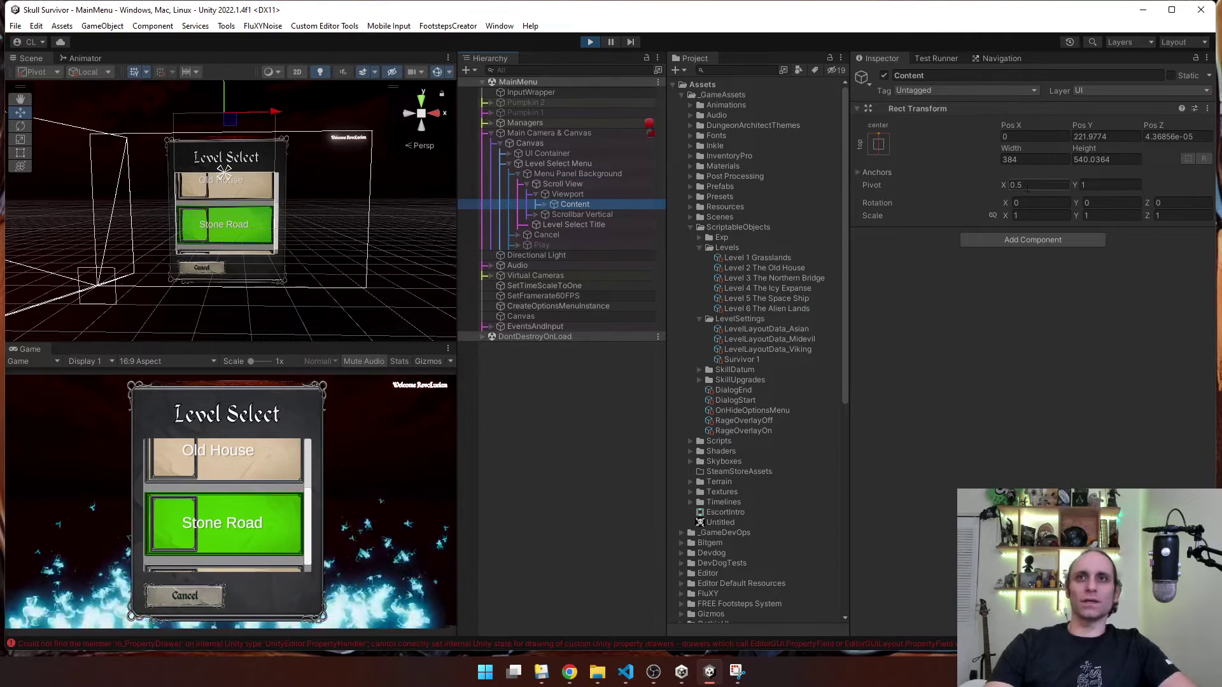
Drag the Content Height label to raise the height to about 2312
drag(1080, 156, 1118, 153)
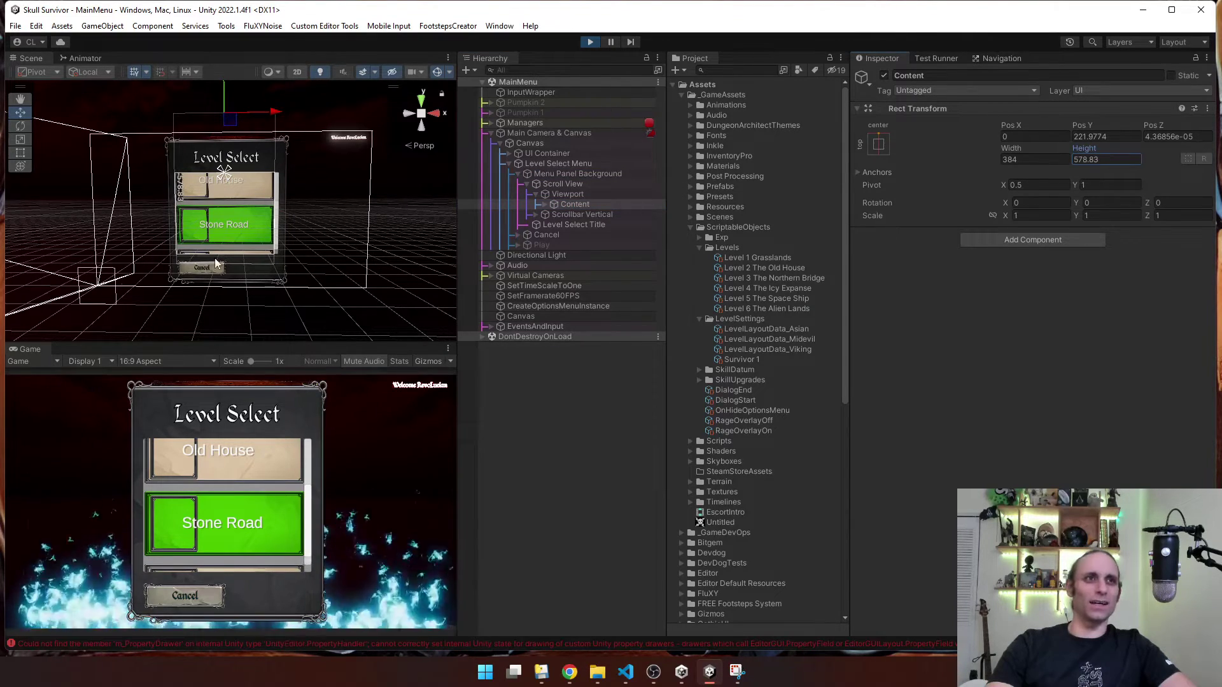
scroll(223, 503, down, 3)
scroll(222, 503, up, 2)
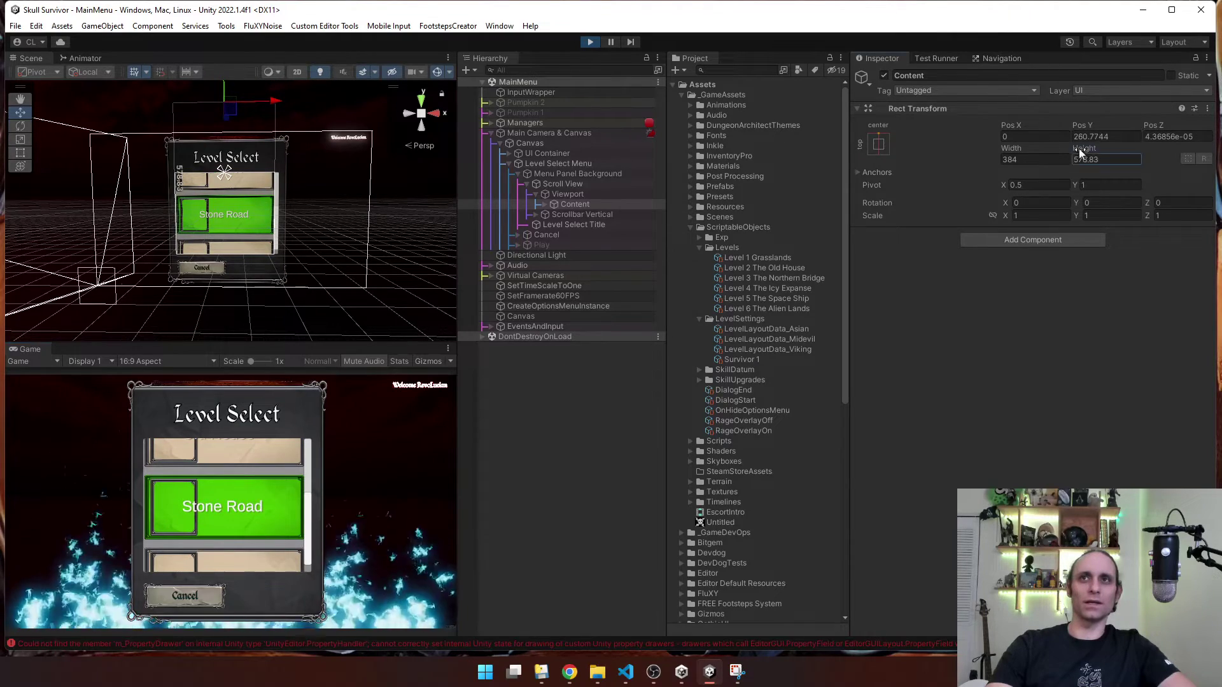
drag(1080, 153, 2, 676)
scroll(299, 509, down, 10)
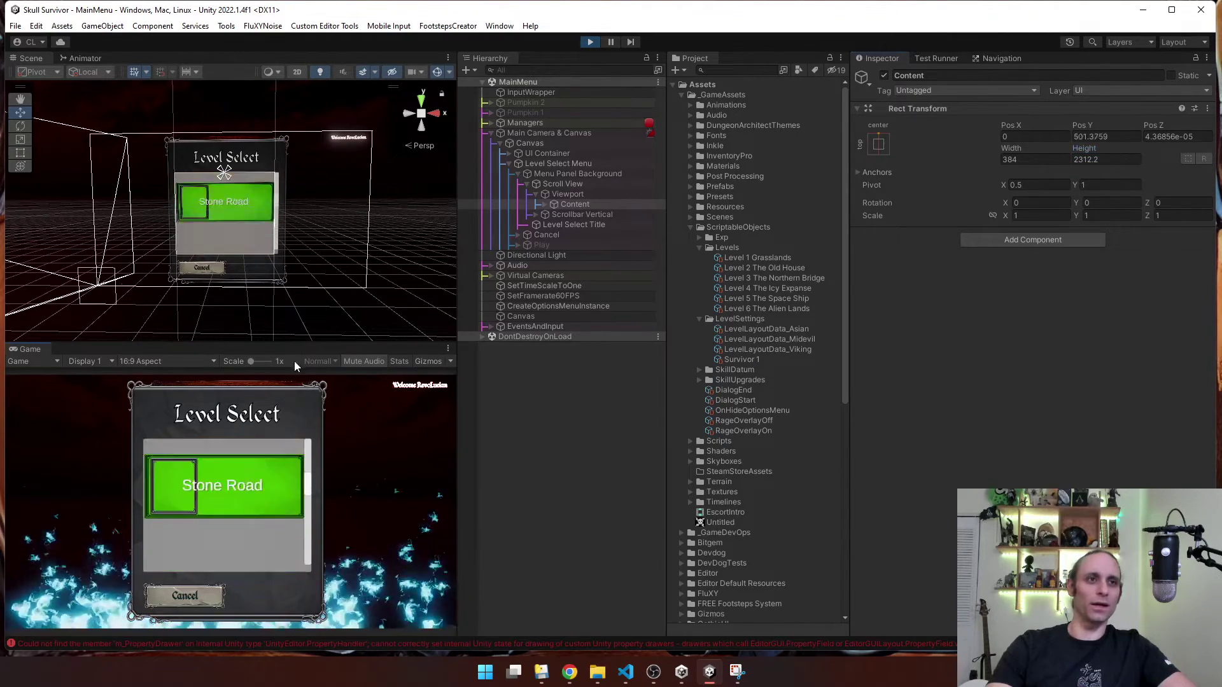
scroll(248, 497, up, 4)
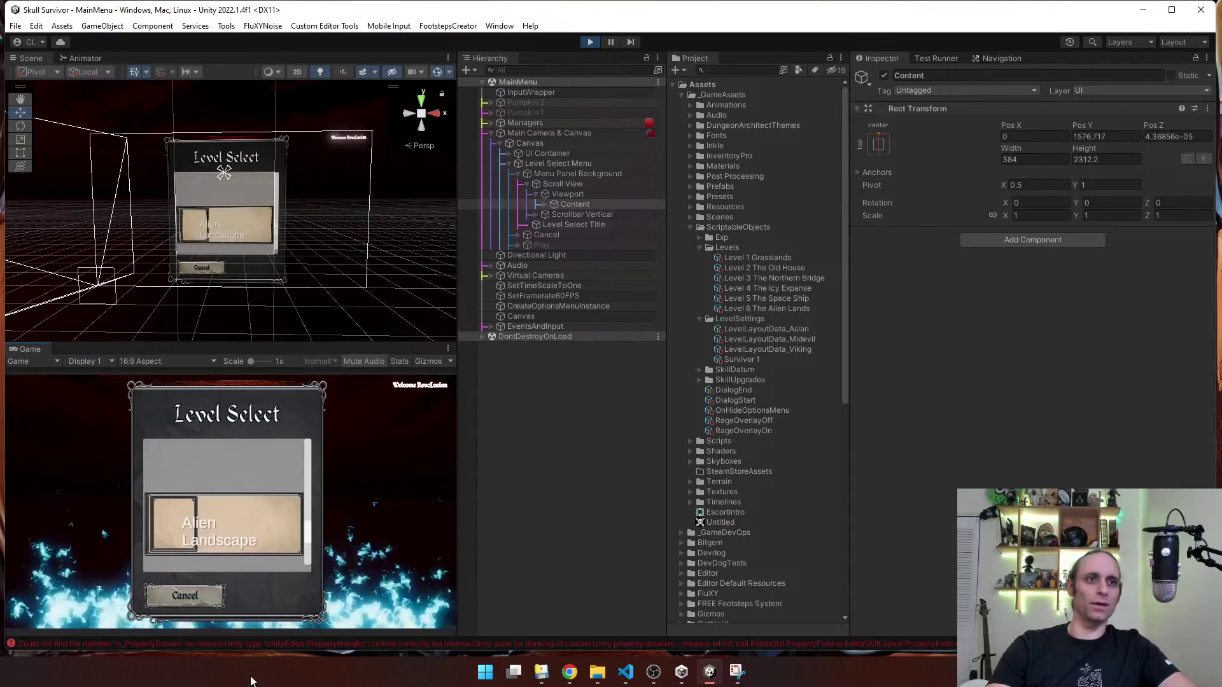
Enter 1000, then 1050, as the Content height and check the list
click(1085, 157)
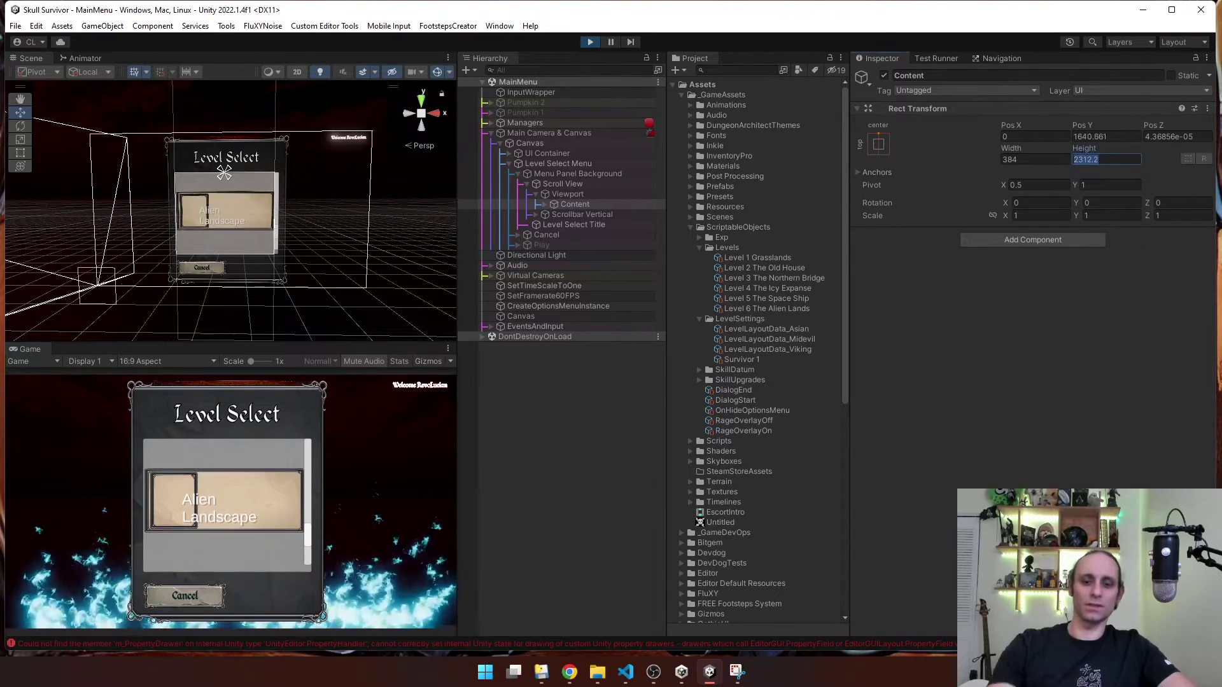
text(1000)
scroll(294, 501, down, 5)
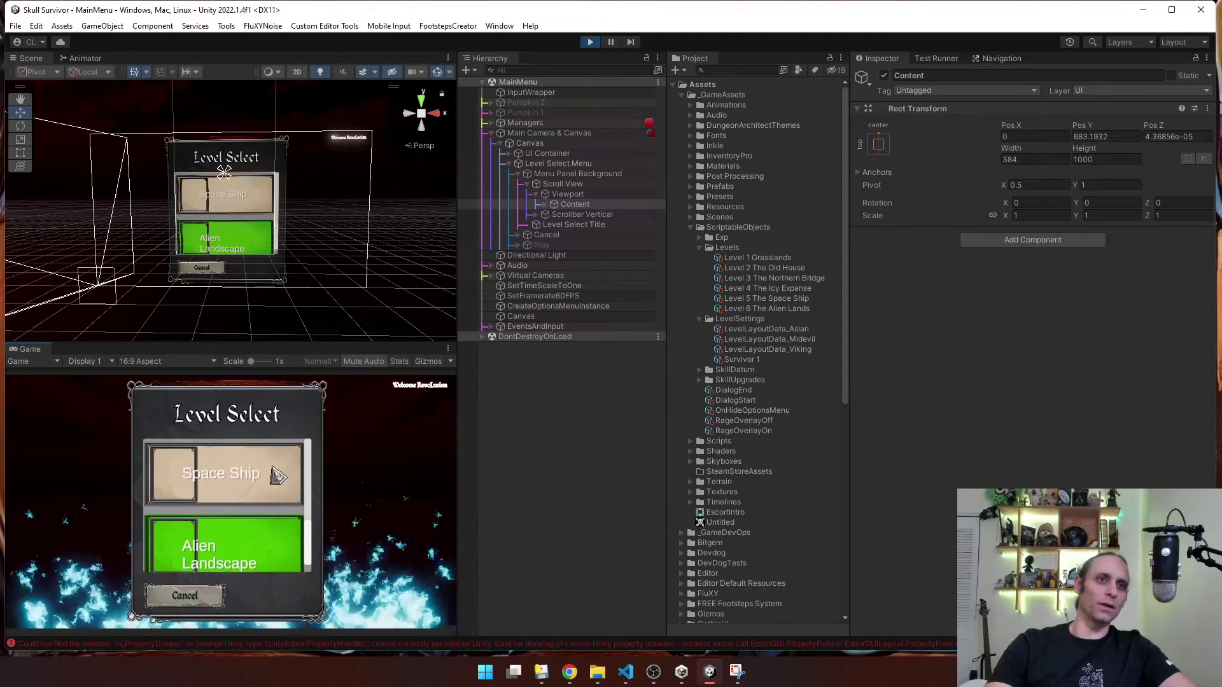
drag(1098, 162, 1065, 162)
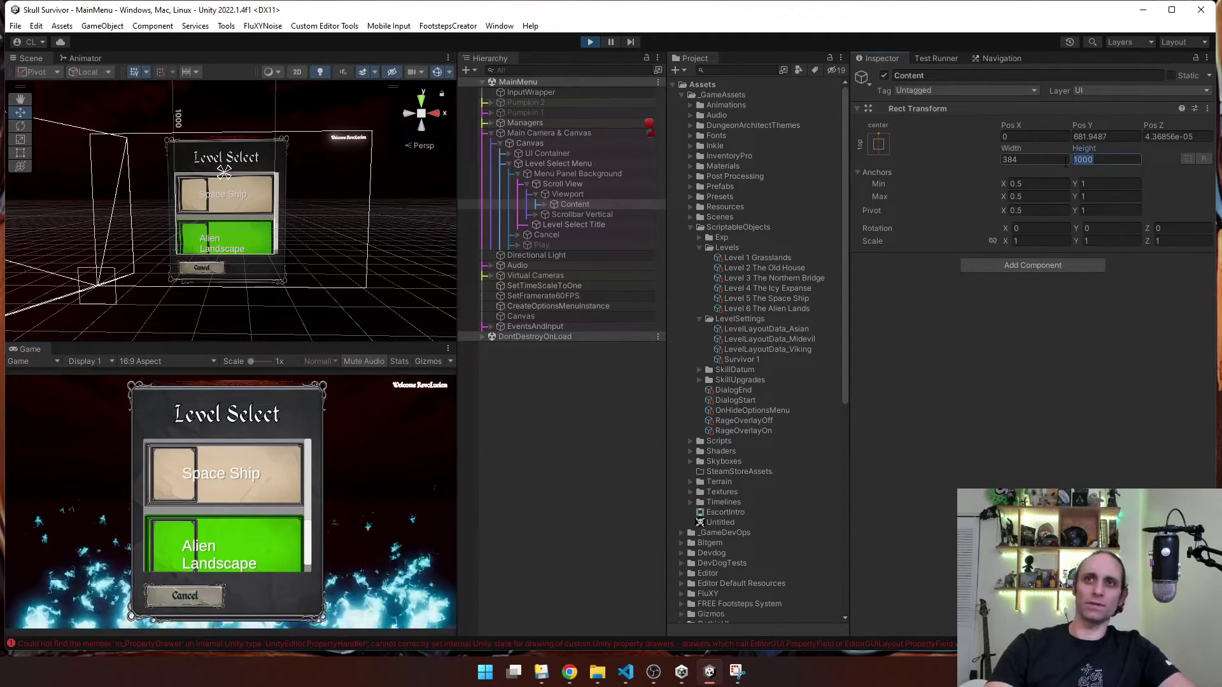
text(1050)
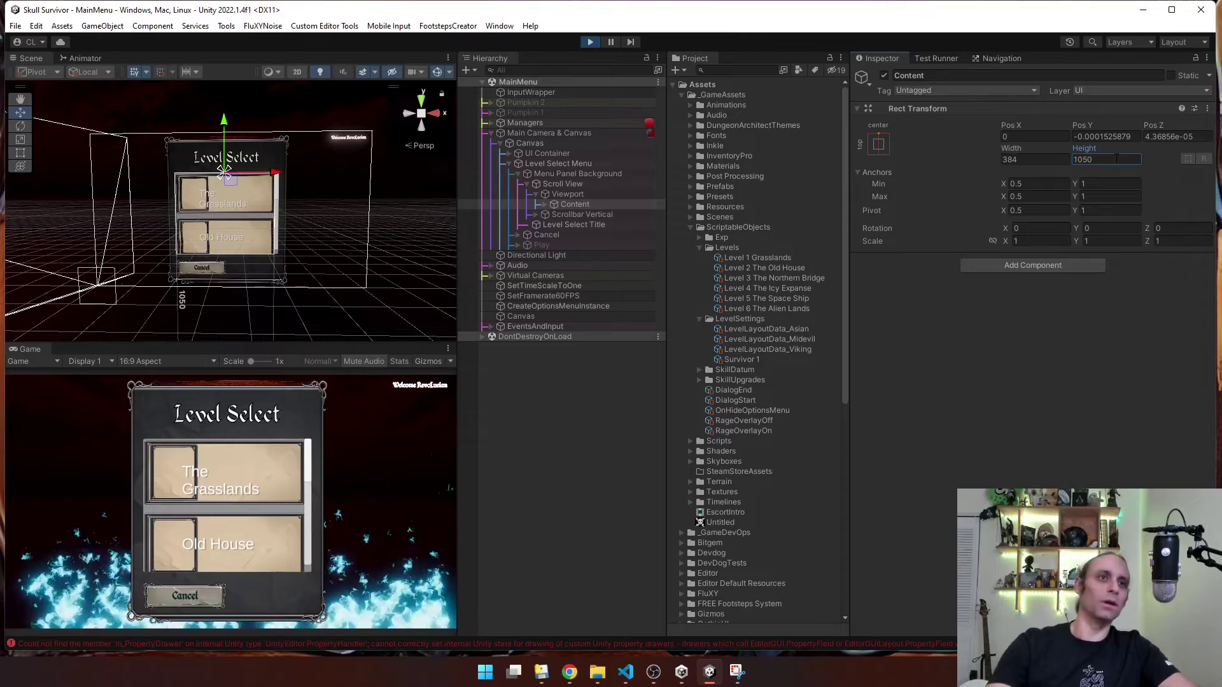
scroll(248, 551, up, 3)
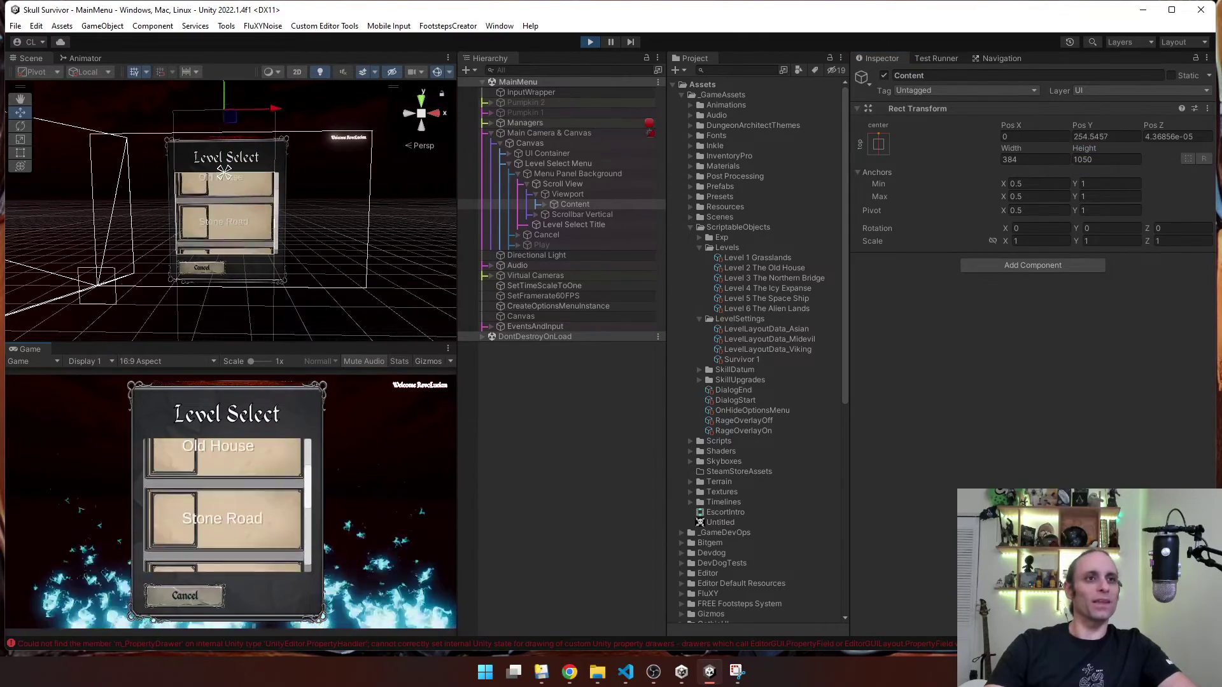
scroll(213, 540, down, 3)
scroll(213, 541, up, 3)
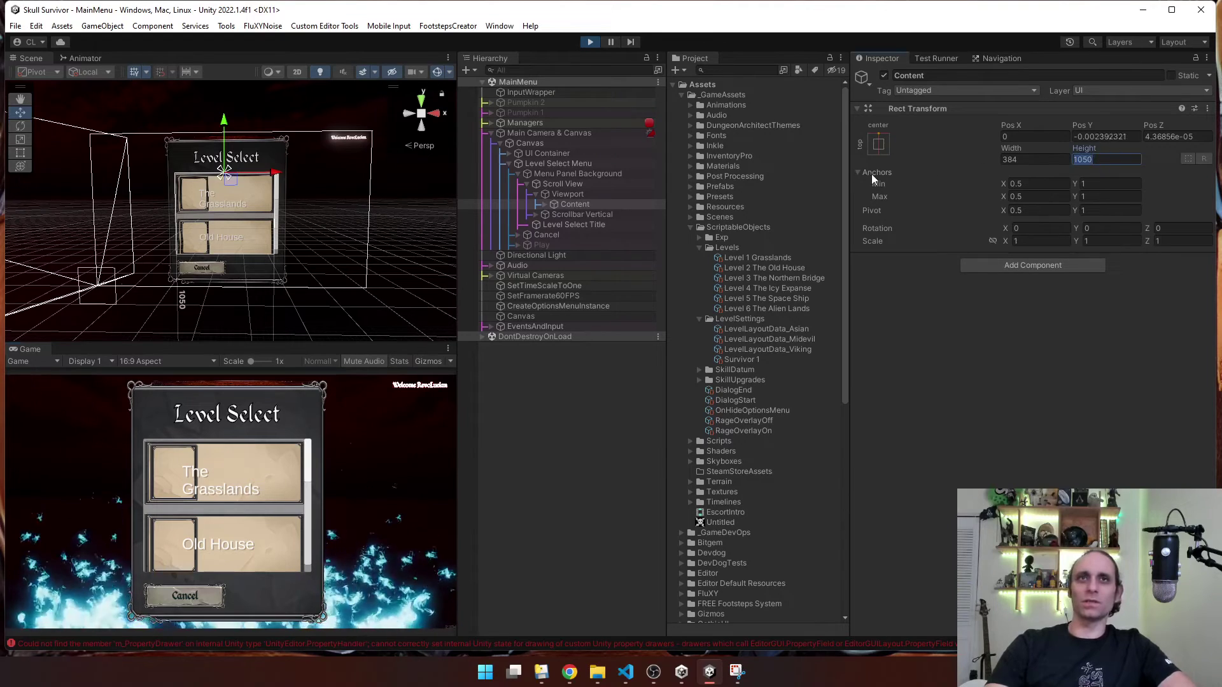
Exit Play Mode and select the Level Select Menu object
click(590, 42)
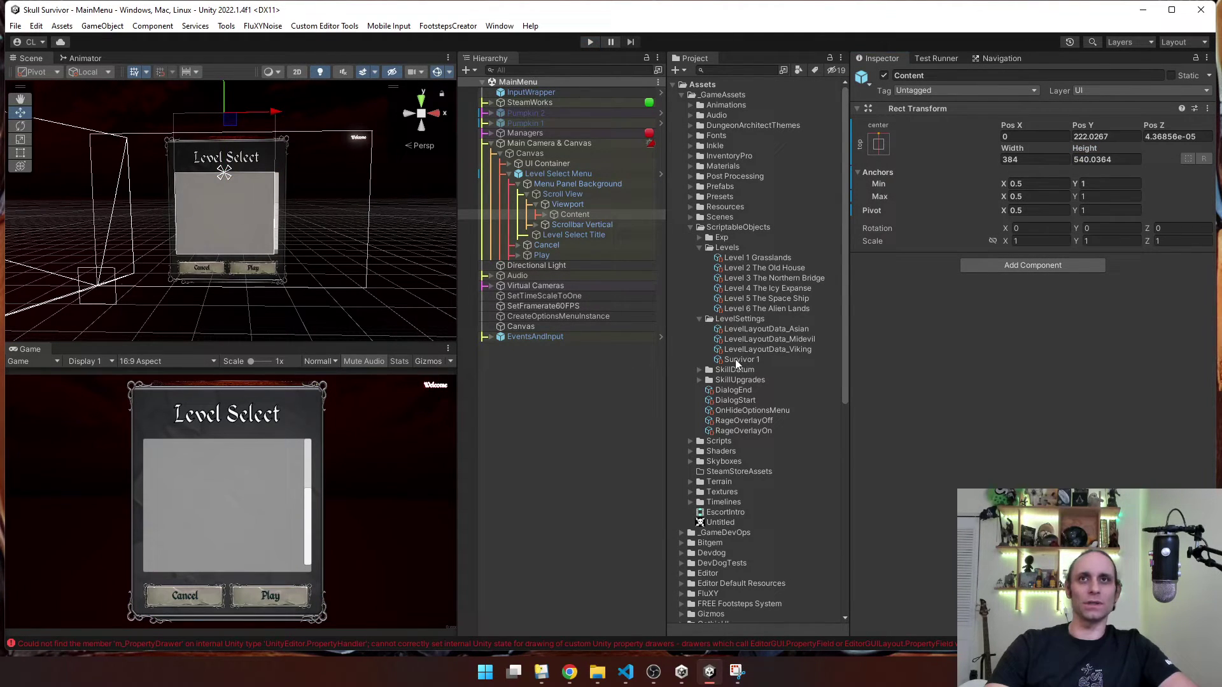
click(560, 174)
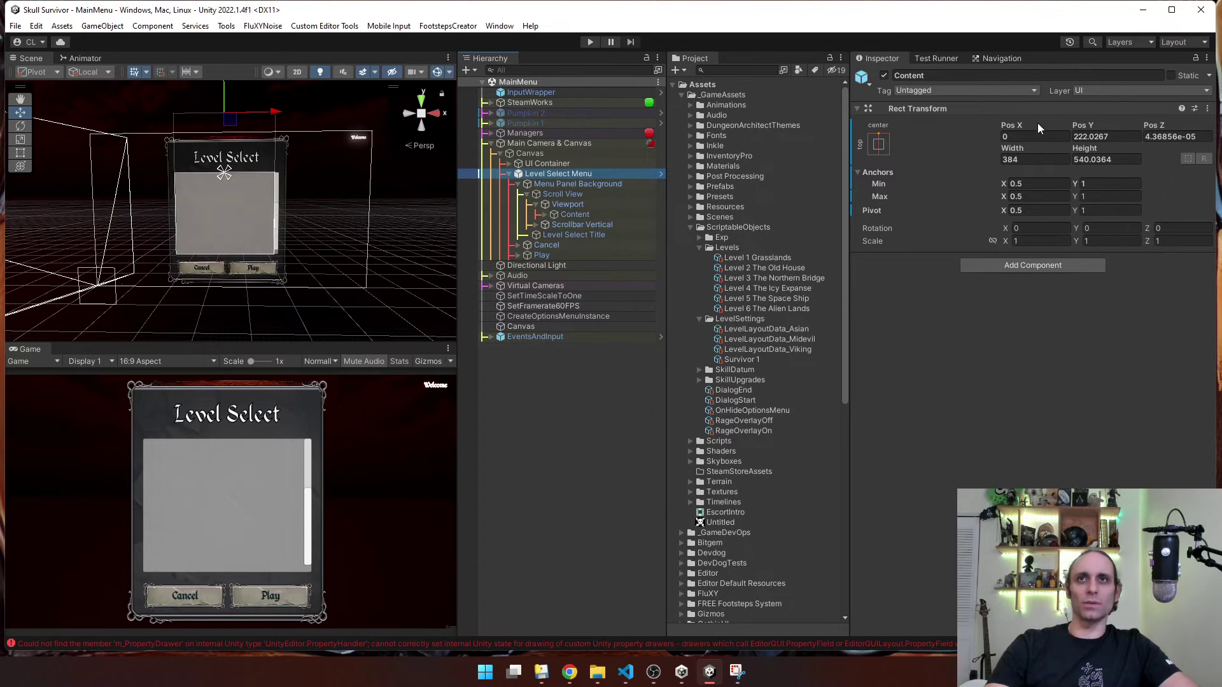